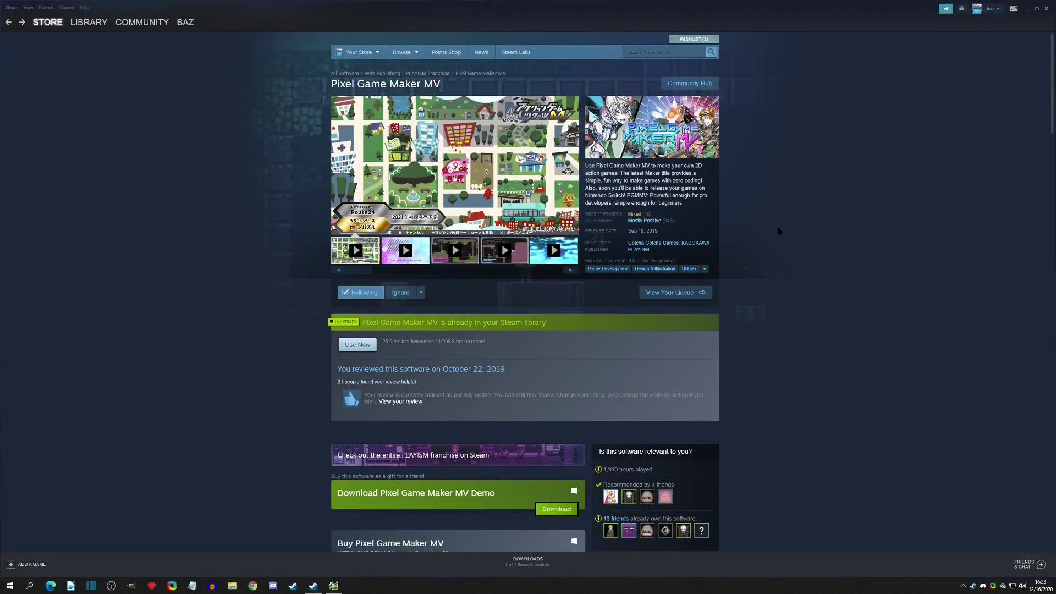
Step: Open Pixel Game Maker MV from the Steam library and go to its store page
left_click(94, 30)
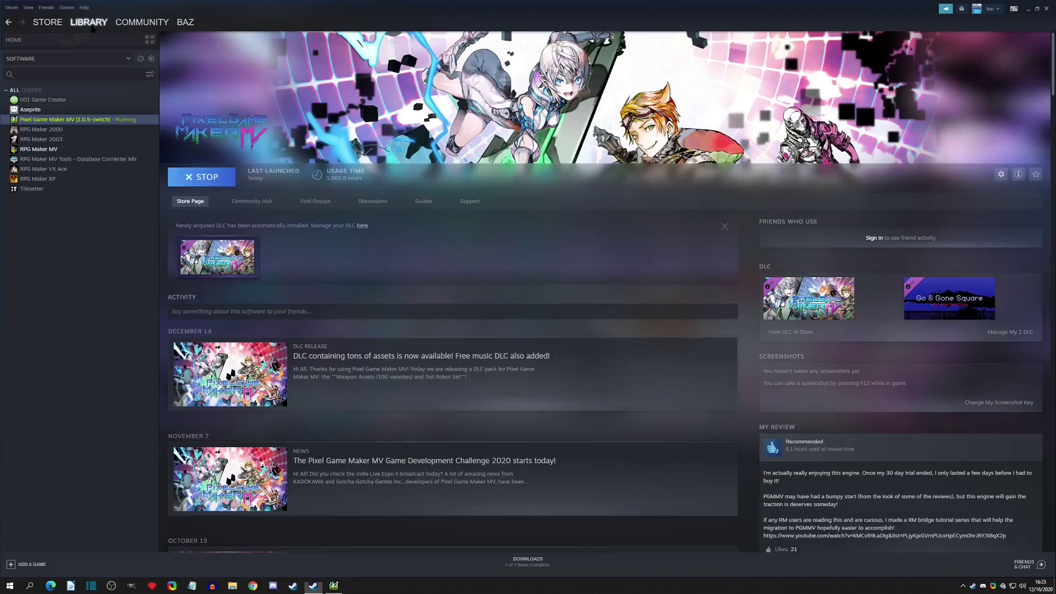
left_click(192, 202)
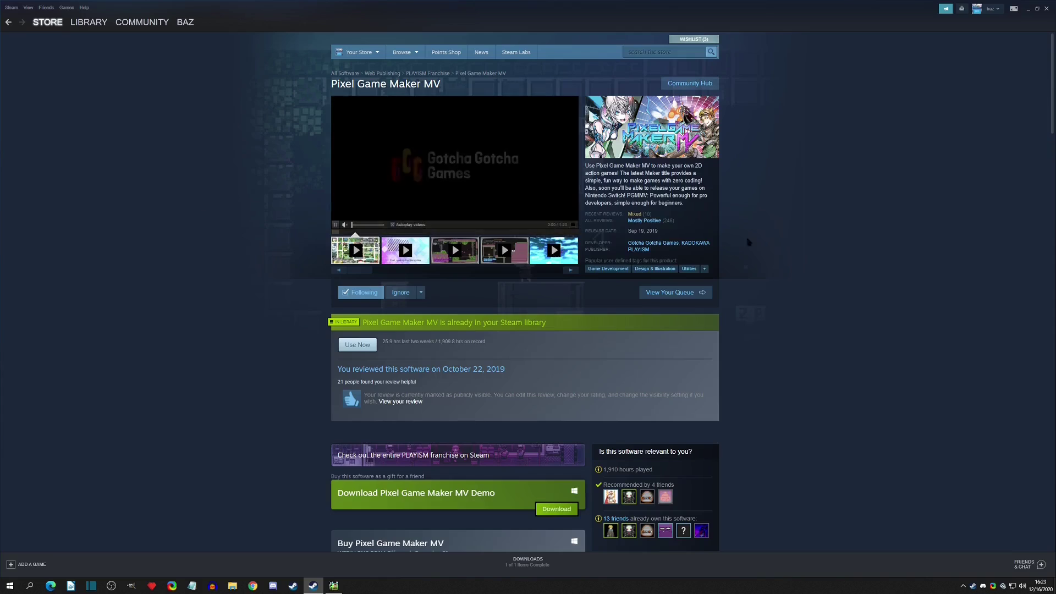
Step: Scroll to the DLC list and open the Weapon assets (100 varieties) and Dot Robot Set page
scroll(804, 246, "down", 8)
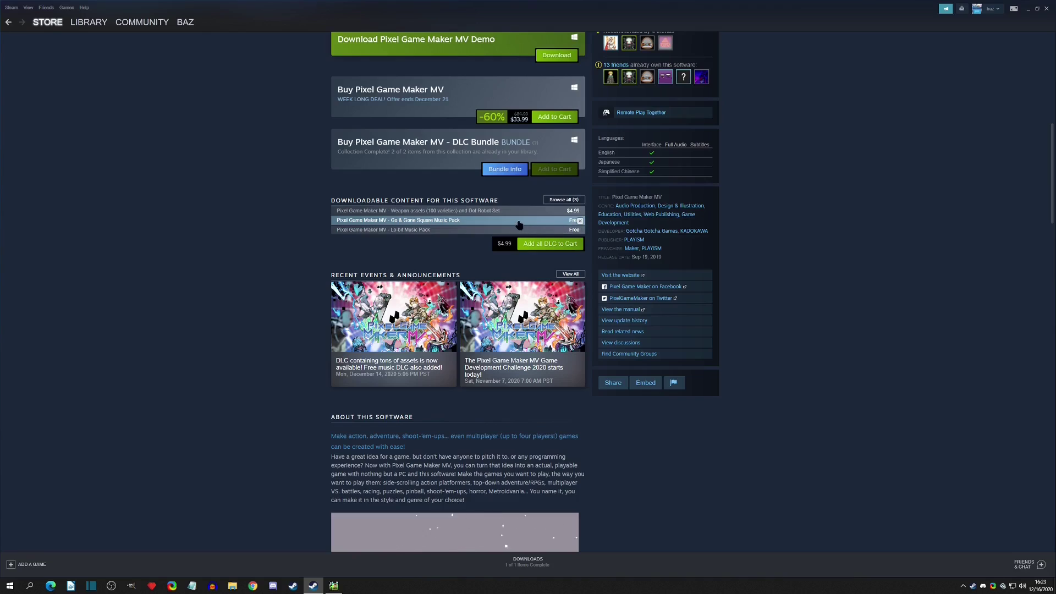
mouse_move(510, 212)
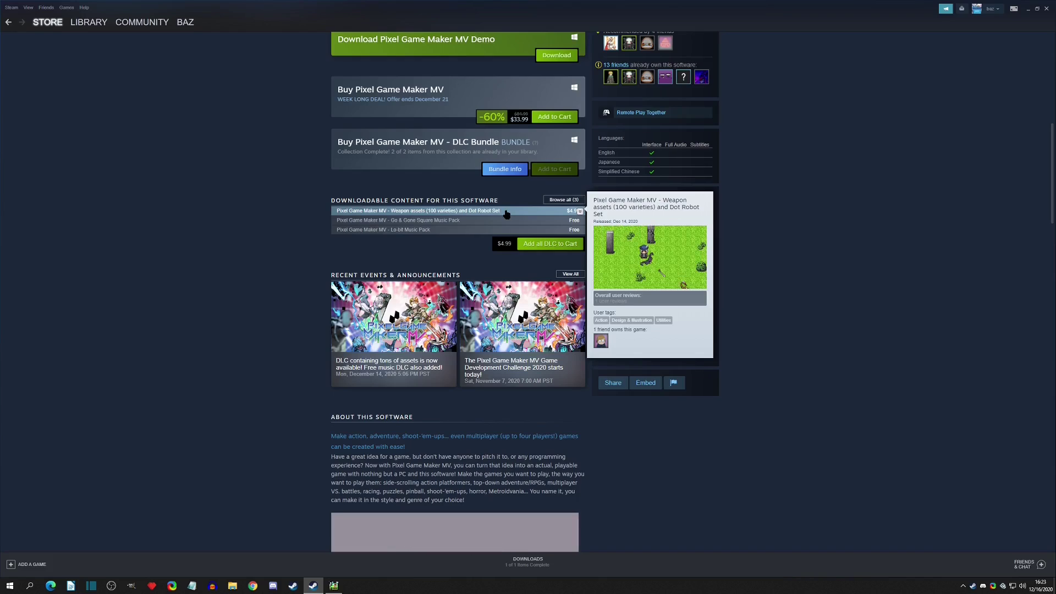
left_click(506, 214)
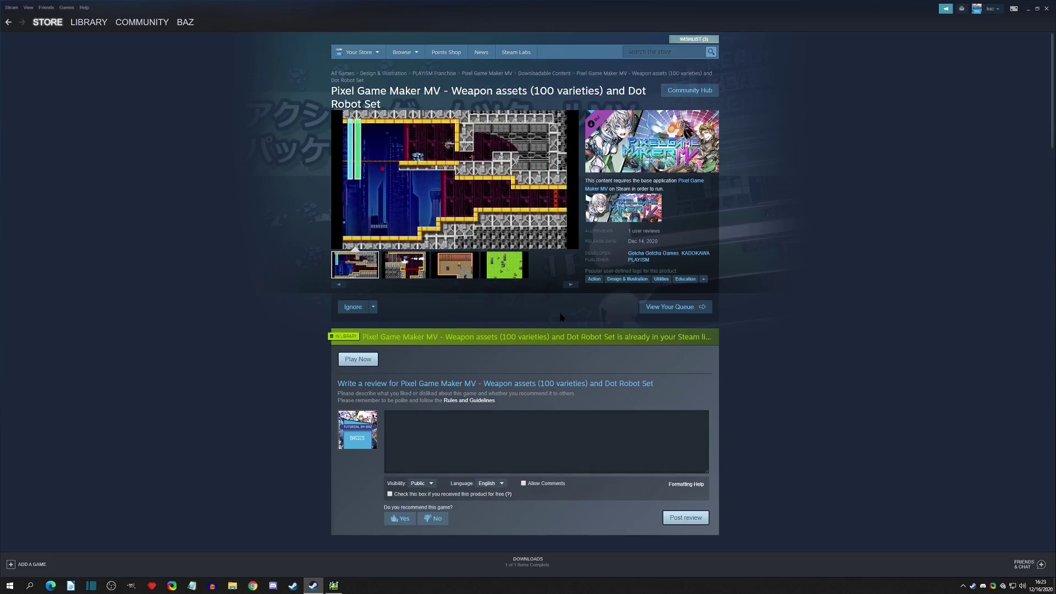
Step: Browse the DLC's second through fourth screenshots, ending on the green field
left_click(397, 275)
left_click(454, 273)
left_click(495, 275)
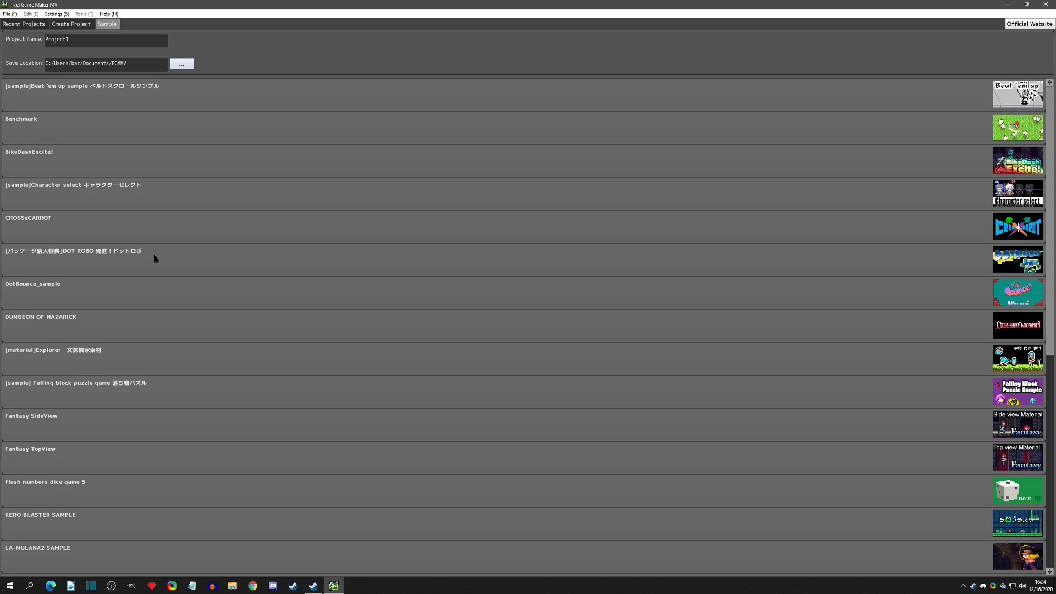
Step: Name the project 'new tkool' and create it from the Tkool Characters+武器100本 sample
scroll(154, 259, "down", 6)
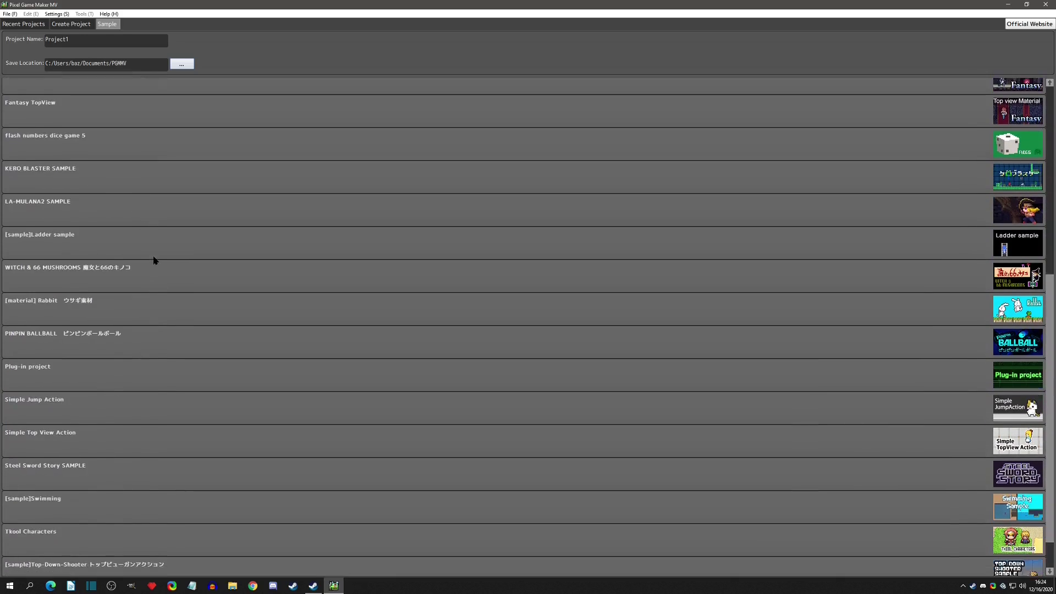
scroll(154, 259, "down", 1)
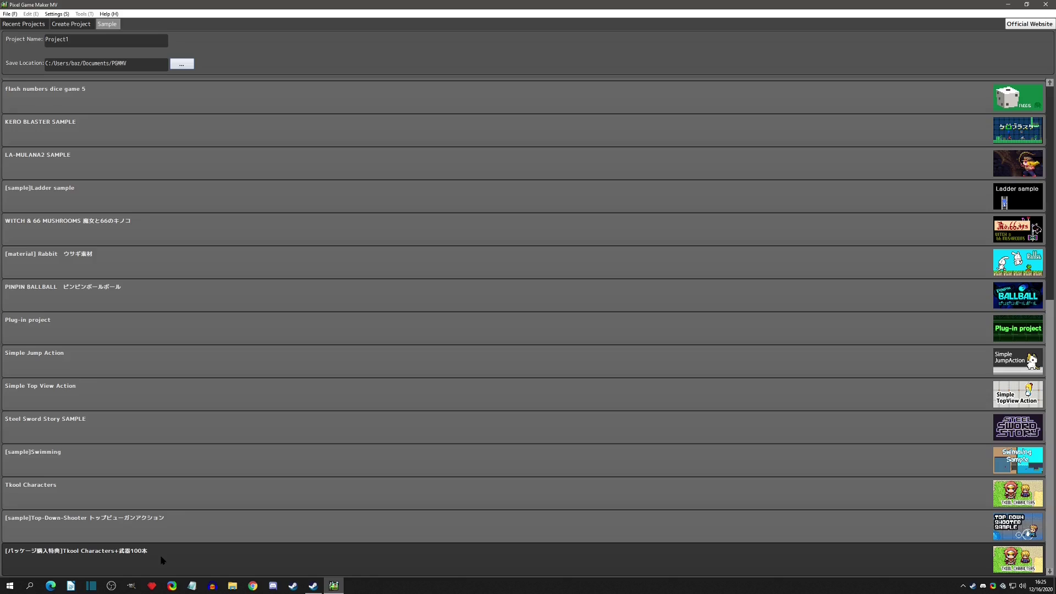
double_click(79, 37)
type("new ktool")
key("BackSpace")
key("BackSpace")
key("BackSpace")
key("BackSpace")
key("BackSpace")
type("tkool")
double_click(165, 559)
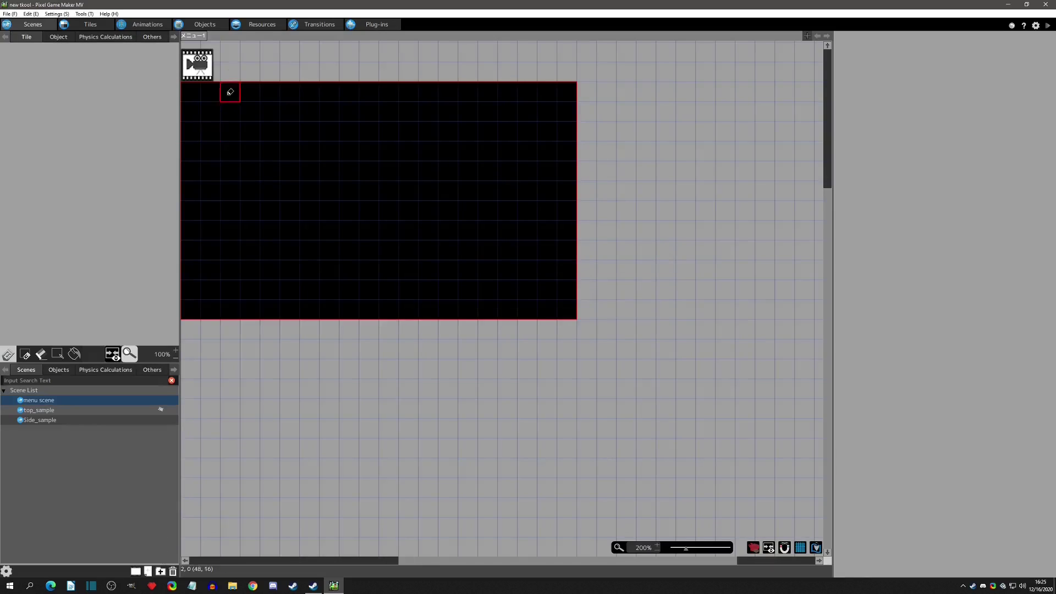
Step: In Resources > Images, expand weapon_100 > ax and preview the axe images from ax_01
left_click(262, 26)
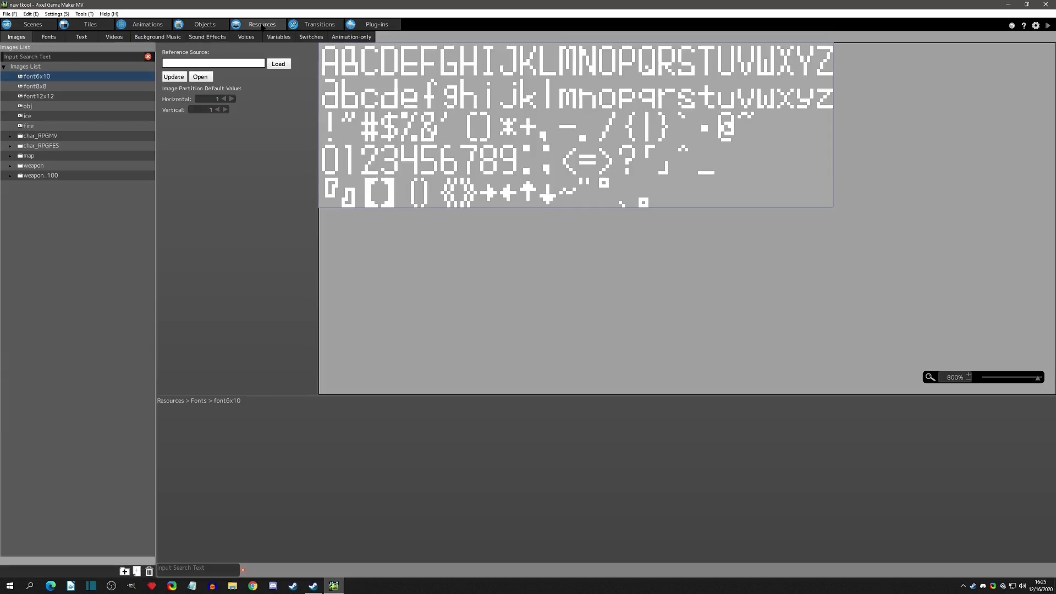
left_click(43, 176)
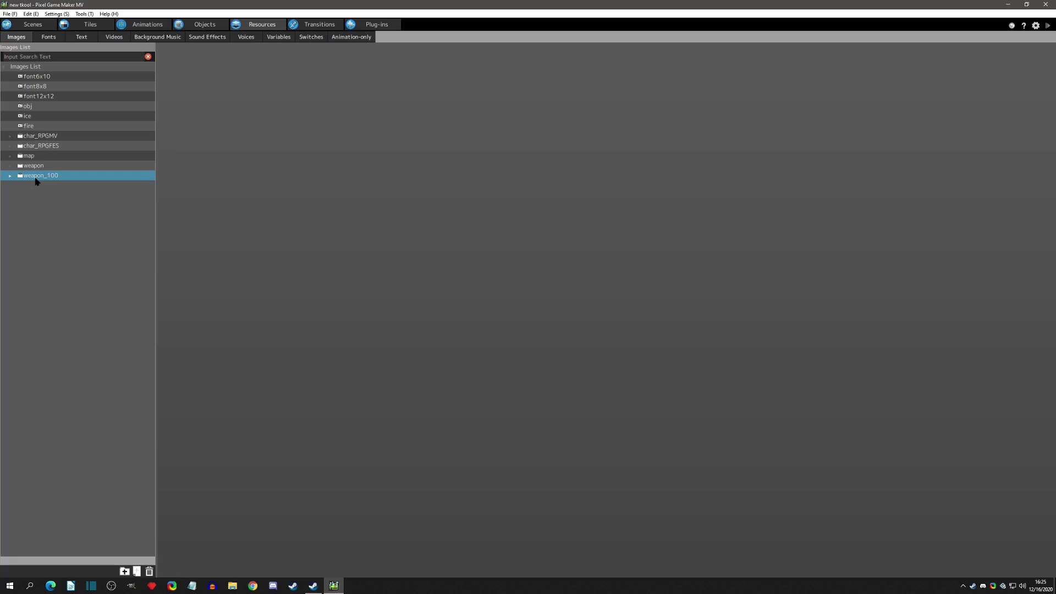
left_click(11, 176)
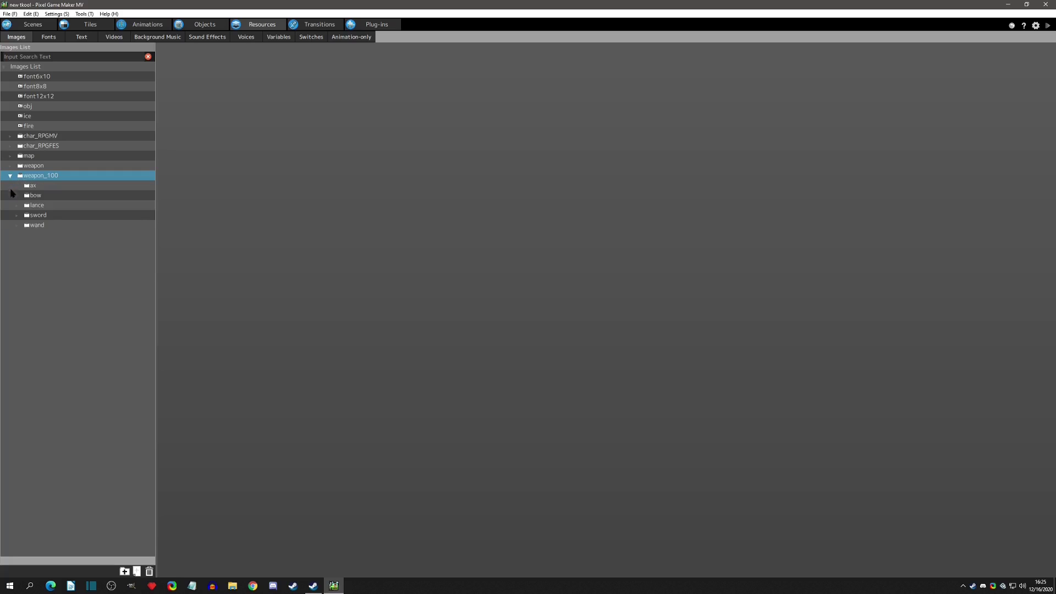
left_click(16, 187)
left_click(31, 196)
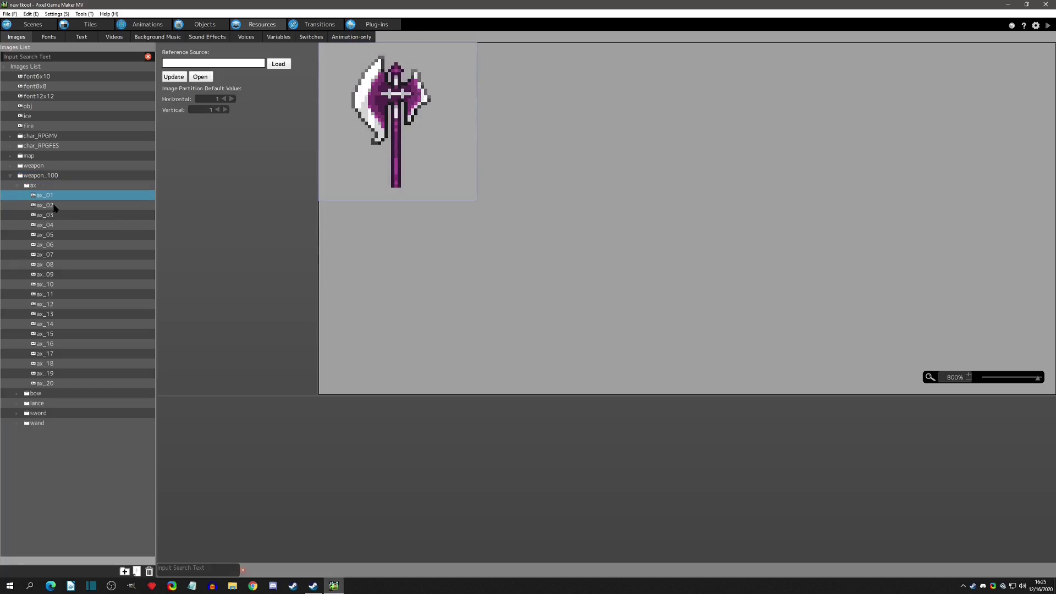
key("Down")
key("Down")
key("Down")
key("Down")
key("Down")
key("Down")
key("Down")
key("Down")
key("Down")
key("Down")
key("Down")
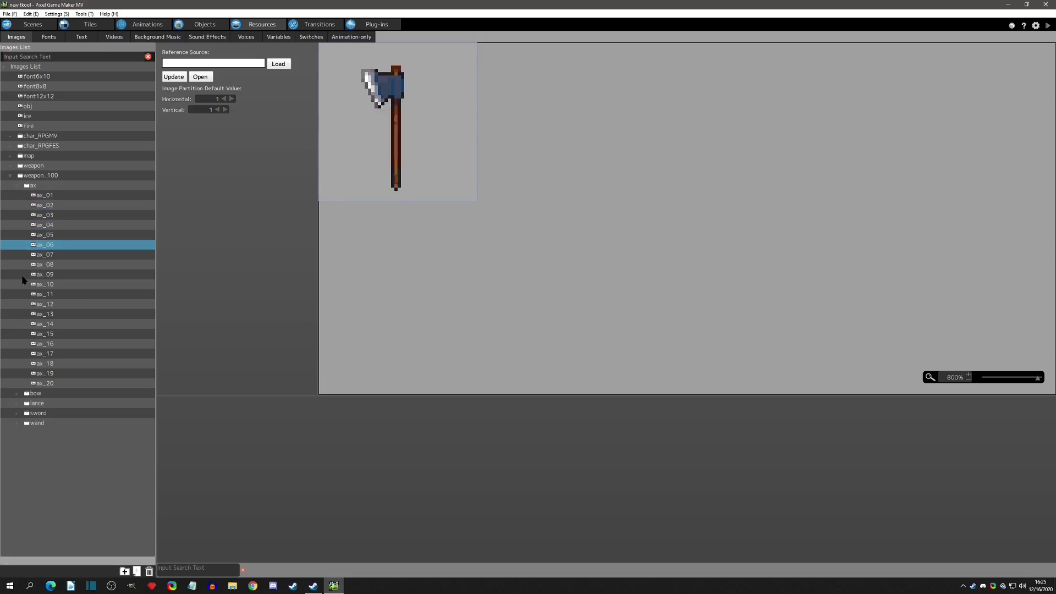
key("Down")
key("Down")
key("Down")
key("Down")
key("Down")
key("Down")
key("Down")
key("Down")
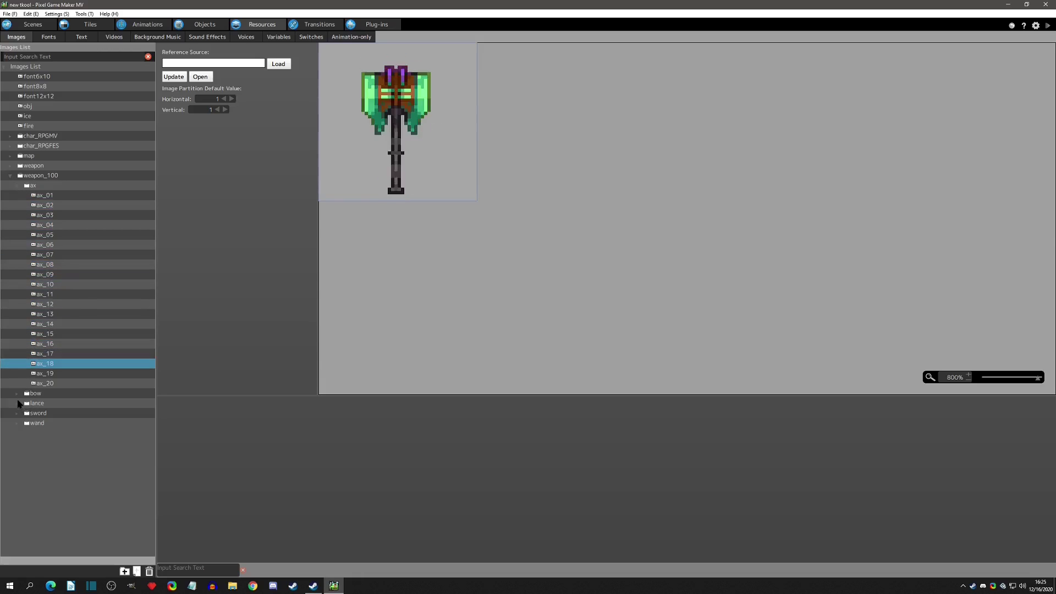
Step: Preview the bow images, then collapse the bow folder
left_click(16, 393)
key("Down")
key("Down")
key("Down")
key("Down")
key("Down")
key("Down")
key("Down")
key("Down")
key("Down")
key("Down")
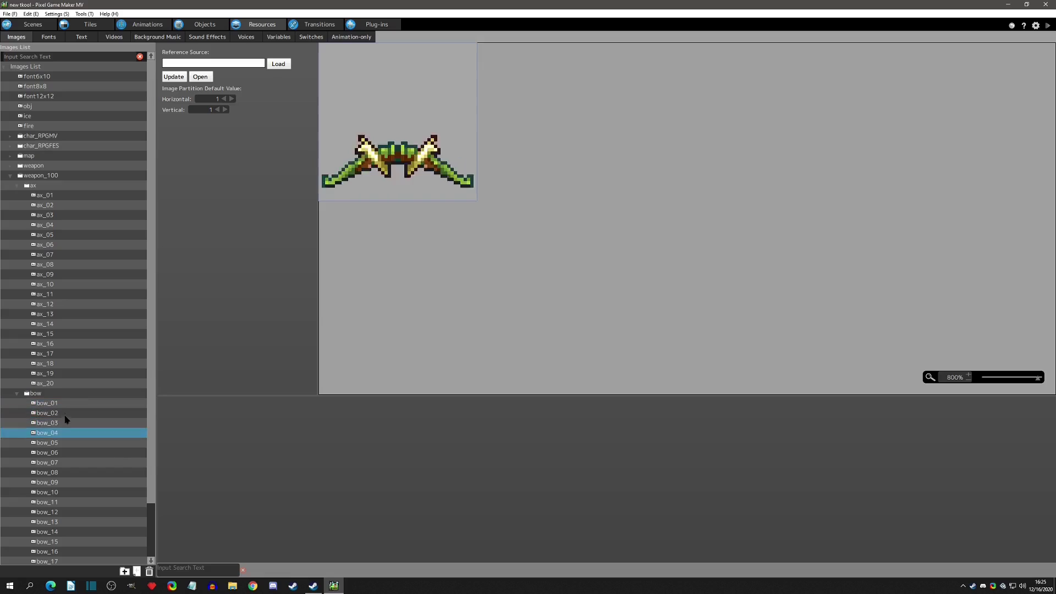
key("Down")
key("Down")
key("Down")
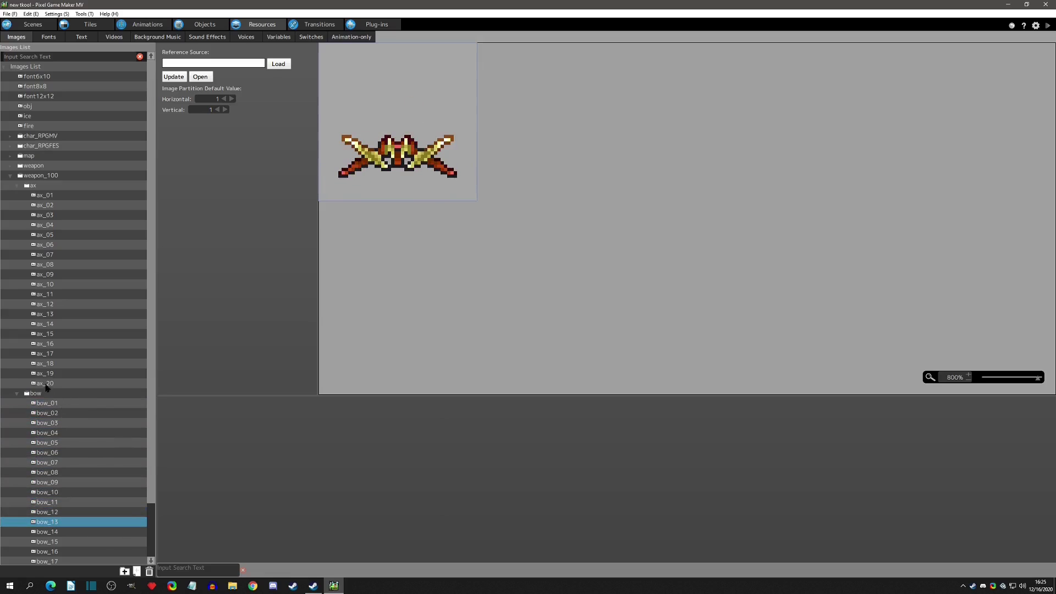
left_click(17, 394)
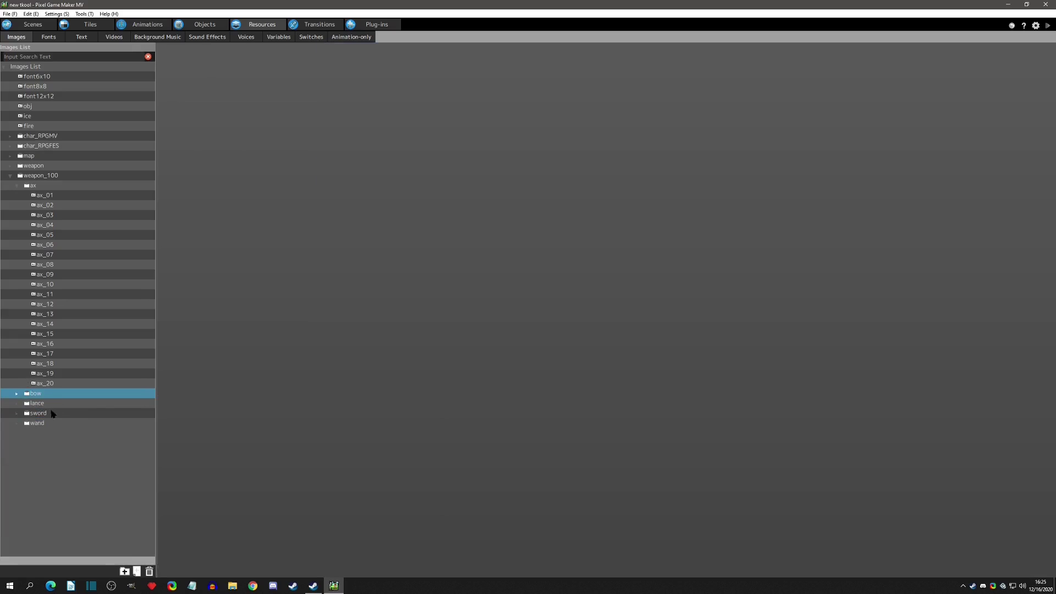
Step: Collapse ax and preview all the lance images, then collapse lance
left_click(19, 186)
left_click(17, 207)
key("Down")
key("Down")
key("Down")
key("Down")
key("Down")
key("Down")
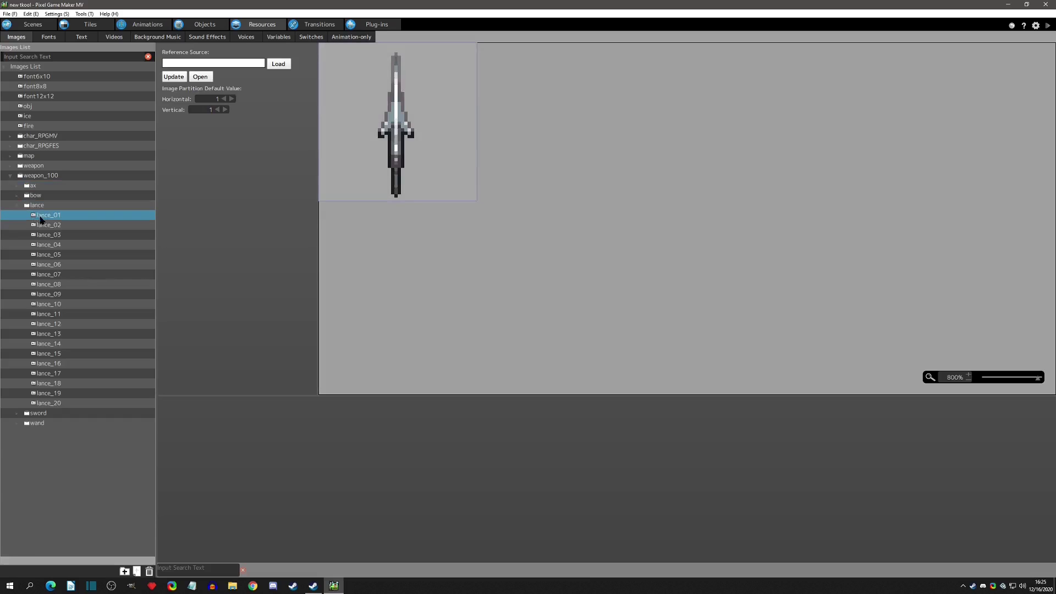
key("Down")
key("Down")
key("Down")
key("Down")
key("Down")
key("Down")
key("Down")
key("Down")
key("Down")
key("Down")
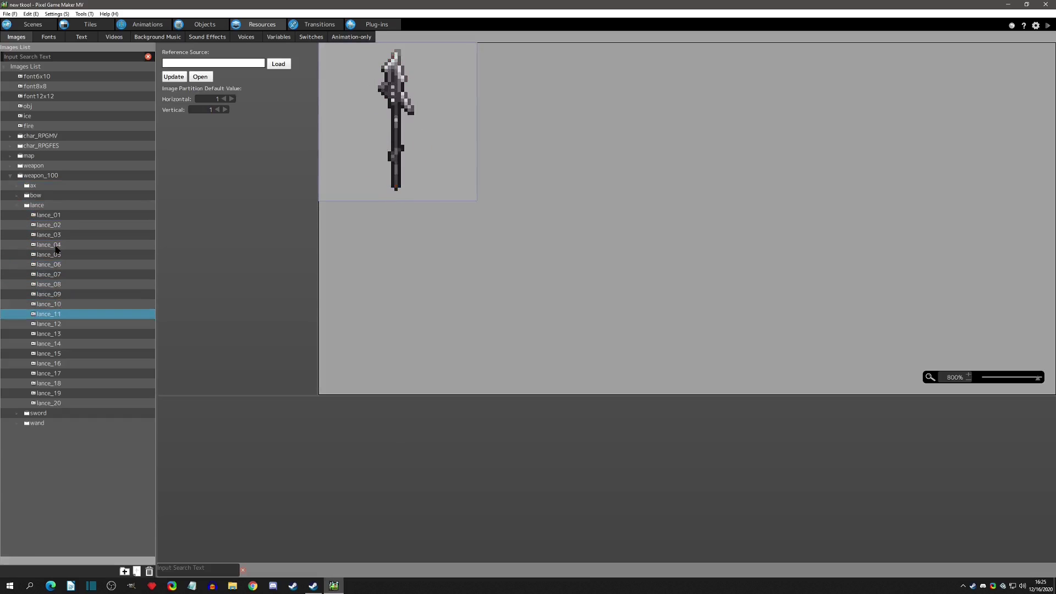
key("Down")
key("Down")
key("Down")
key("Down")
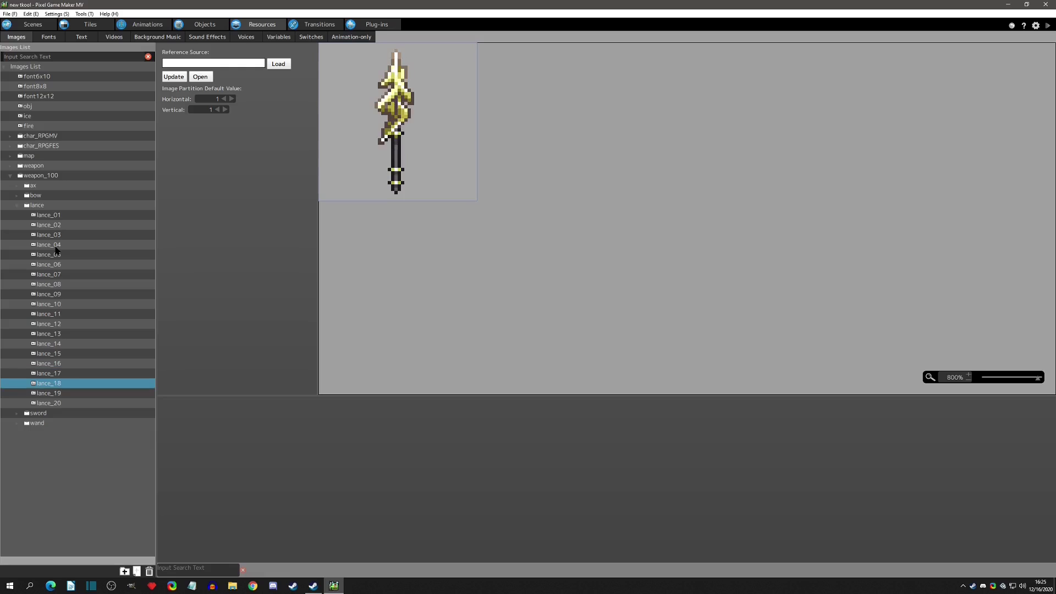
left_click(17, 205)
Step: Preview the sword images, including the dark sword_07, then collapse the sword folder
left_click(17, 215)
key("Down")
key("Down")
key("Down")
key("Down")
key("Down")
key("Down")
key("Down")
key("Down")
key("Down")
key("Down")
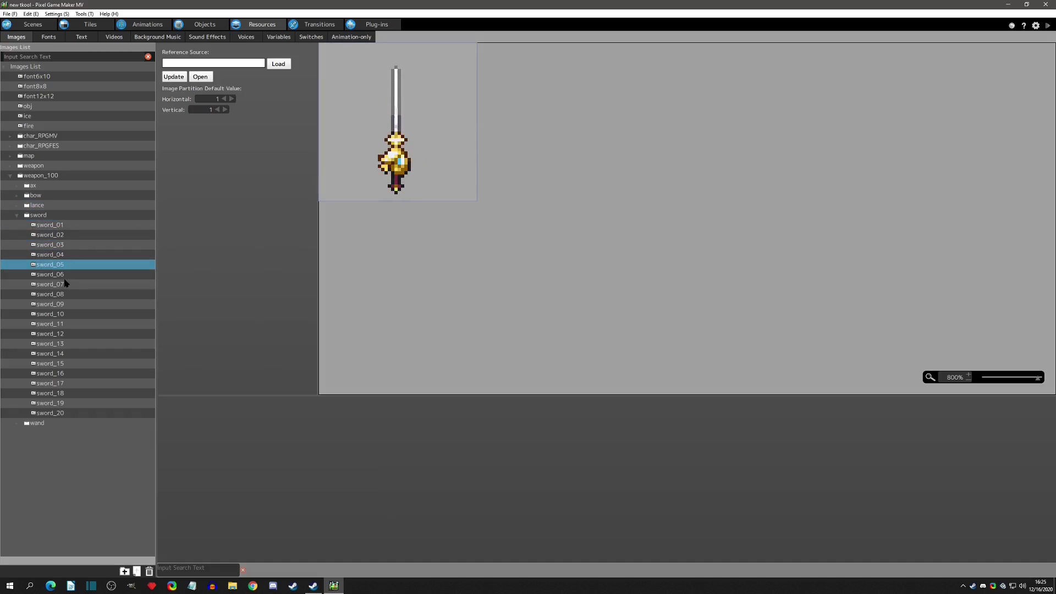
key("Up")
key("Up")
key("Up")
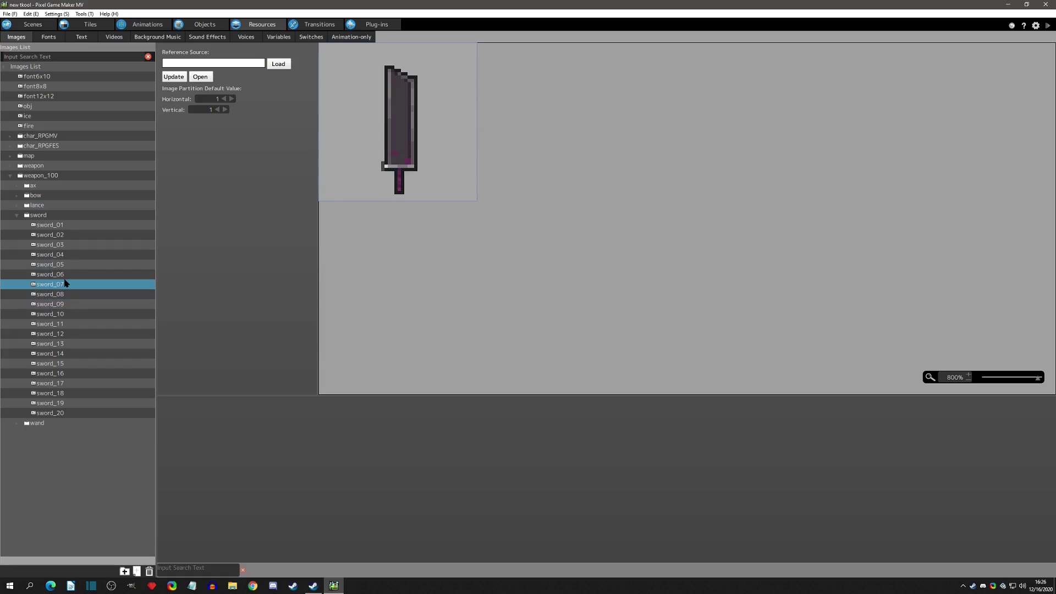
key("Down")
key("Down")
key("Down")
key("Down")
key("Down")
key("Down")
key("Down")
key("Down")
key("Down")
key("Down")
key("Down")
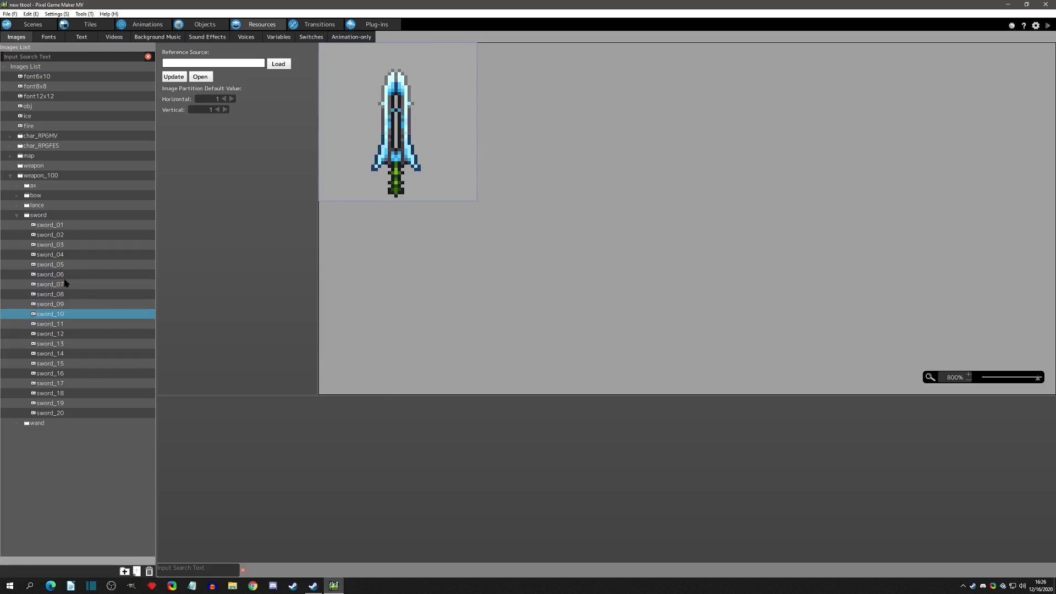
key("Down")
key("Down")
key("Down")
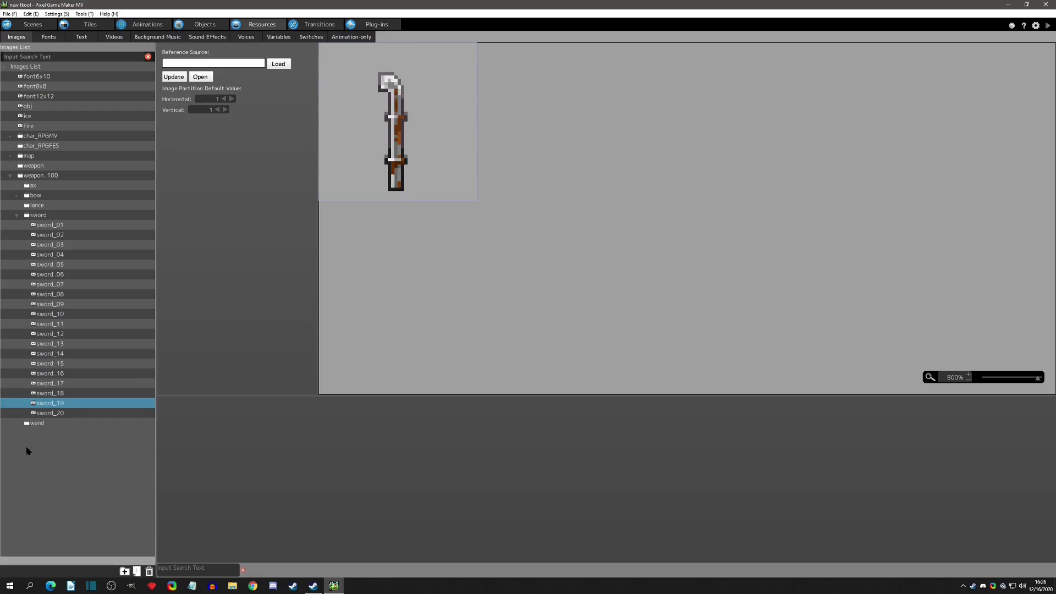
key("Right")
left_click(16, 216)
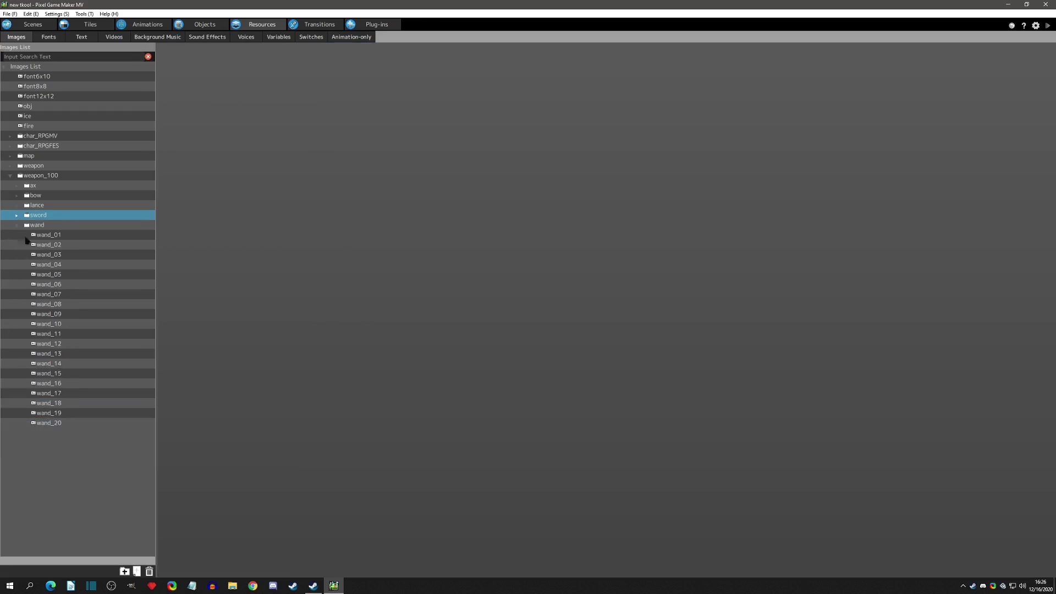
Step: Preview the wand images, collapse the wand folder, and start a test play
key("Down")
key("Down")
key("Down")
key("Down")
key("Down")
key("Down")
key("Down")
key("Down")
key("Down")
key("Down")
key("Down")
key("Down")
key("Down")
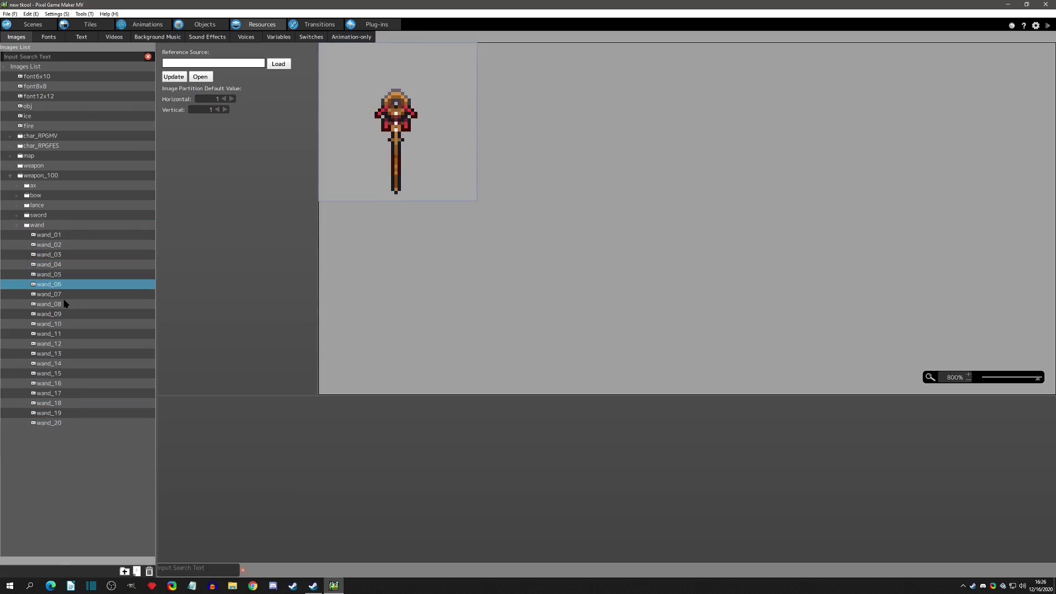
key("Down")
key("Down")
key("Down")
key("Down")
key("Down")
key("Down")
key("Down")
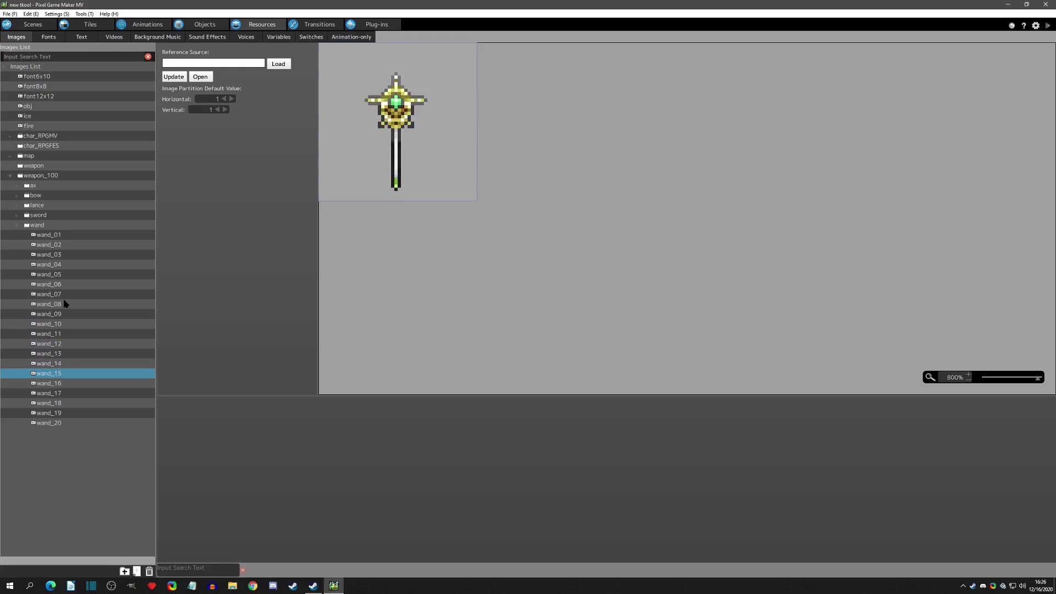
left_click(17, 225)
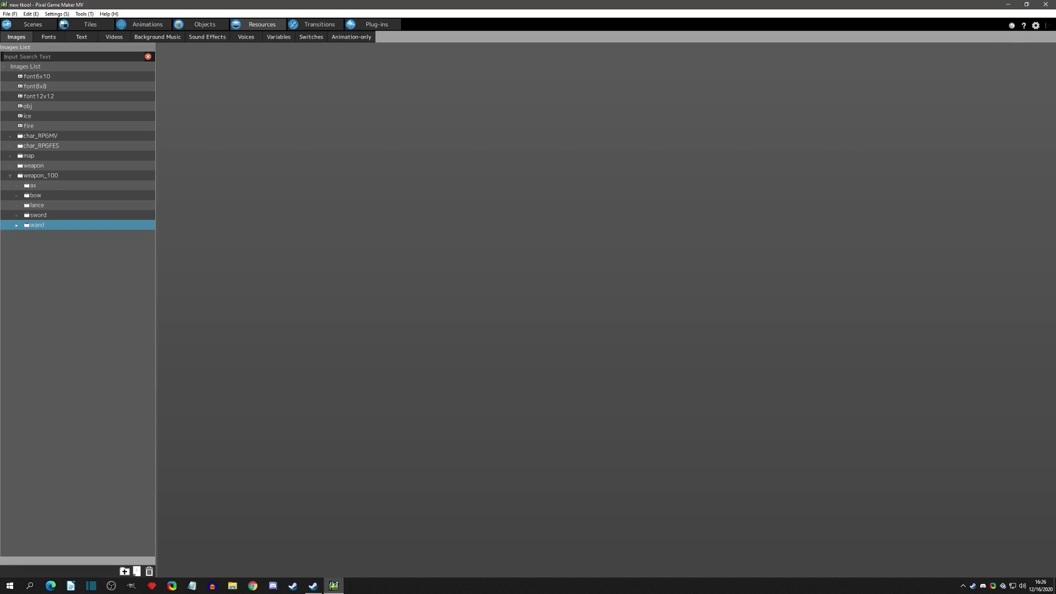
left_click(1048, 25)
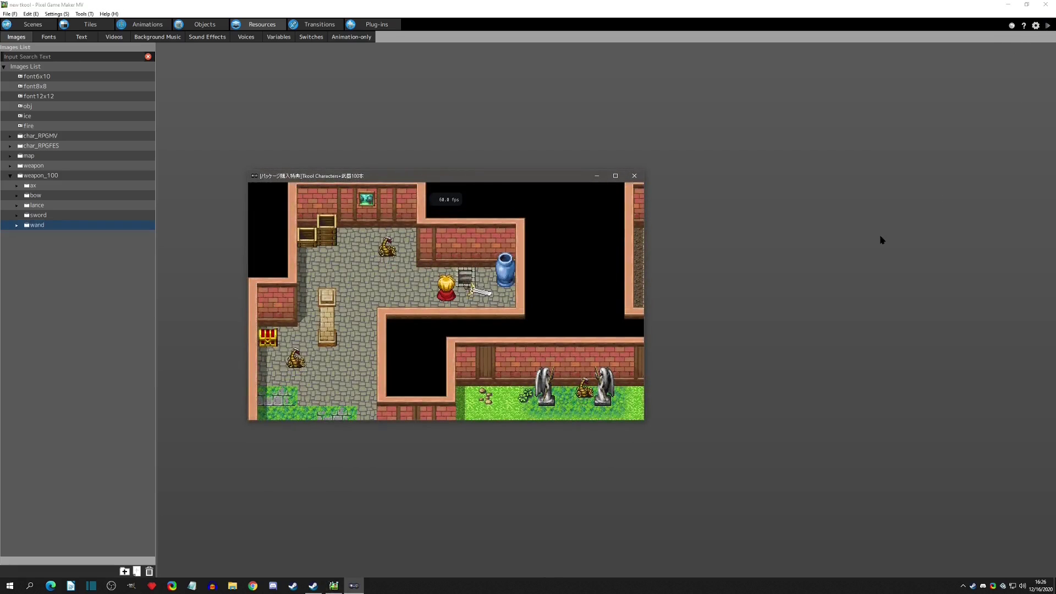
Step: Walk the hero left, up and right, then close the test-play window
key("Left")
key("Up")
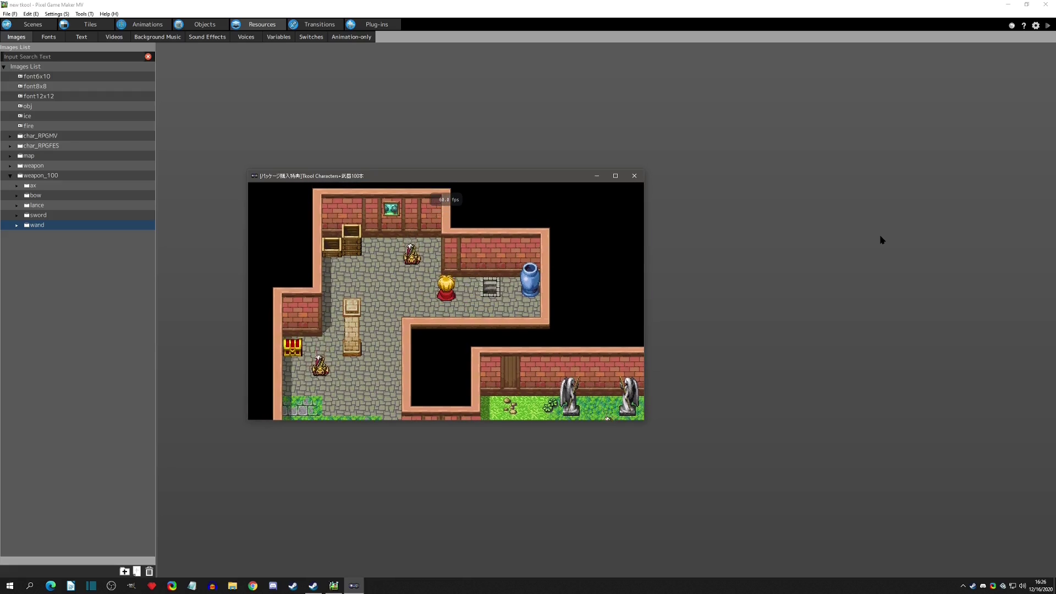
key("Right")
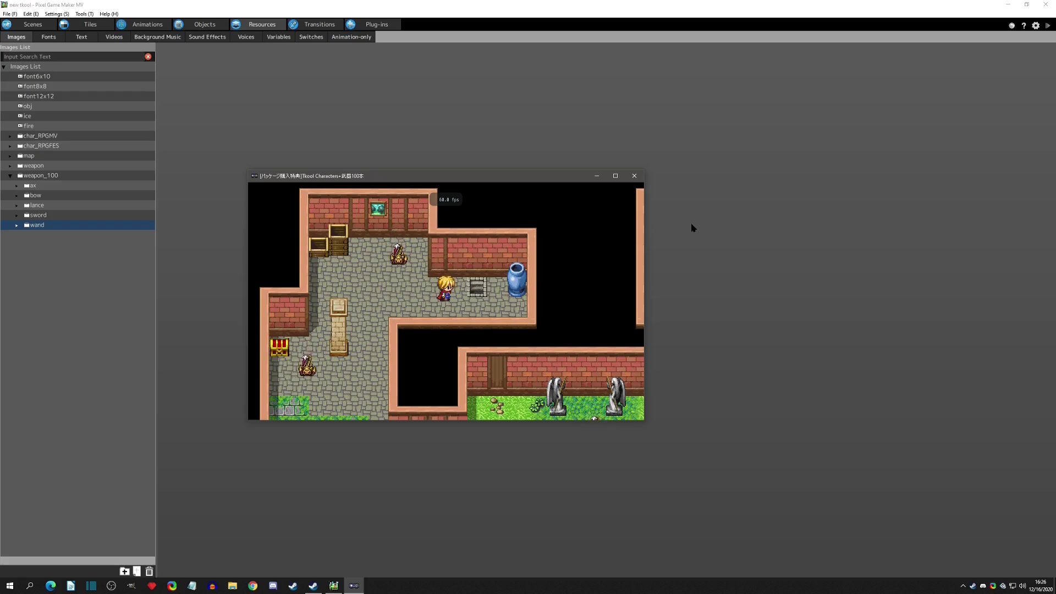
left_click(634, 175)
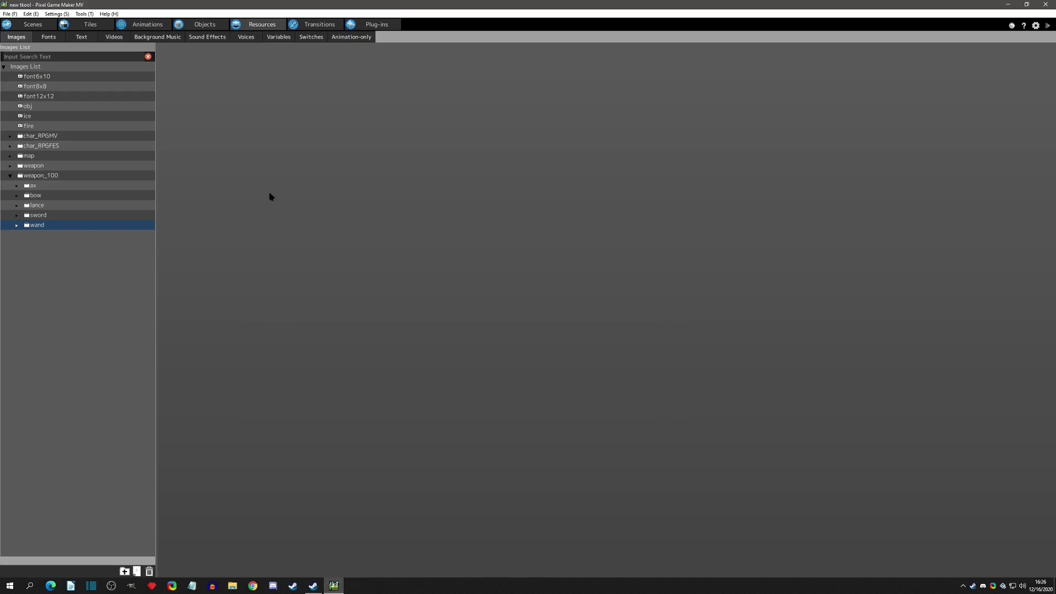
Step: Preview axe images ax_01 to ax_05, then open the project folder in File Explorer
left_click(17, 185)
left_click(55, 196)
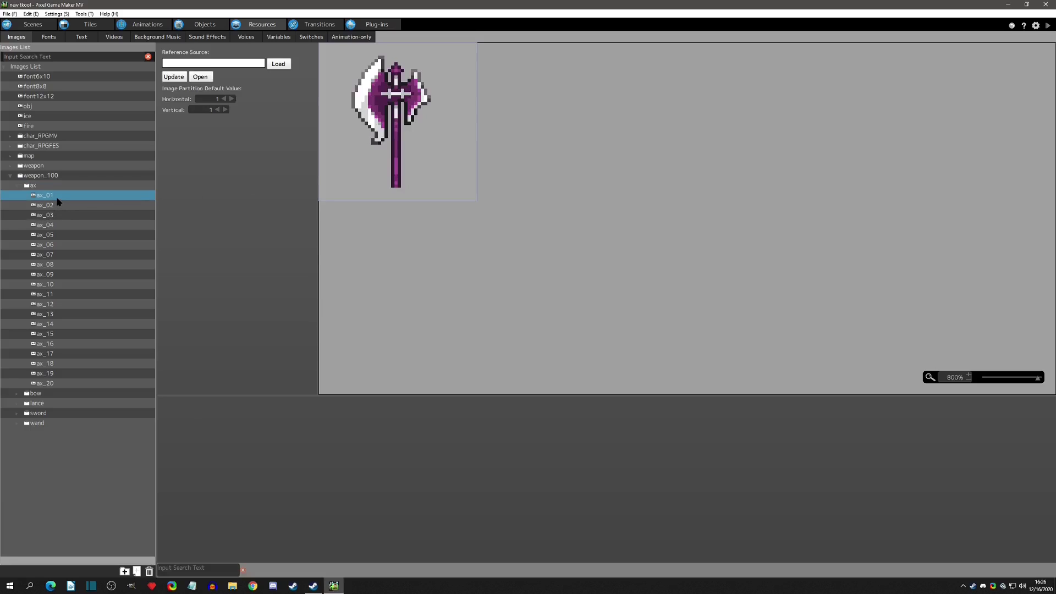
key("Down")
key("Down")
key("Down")
key("Down")
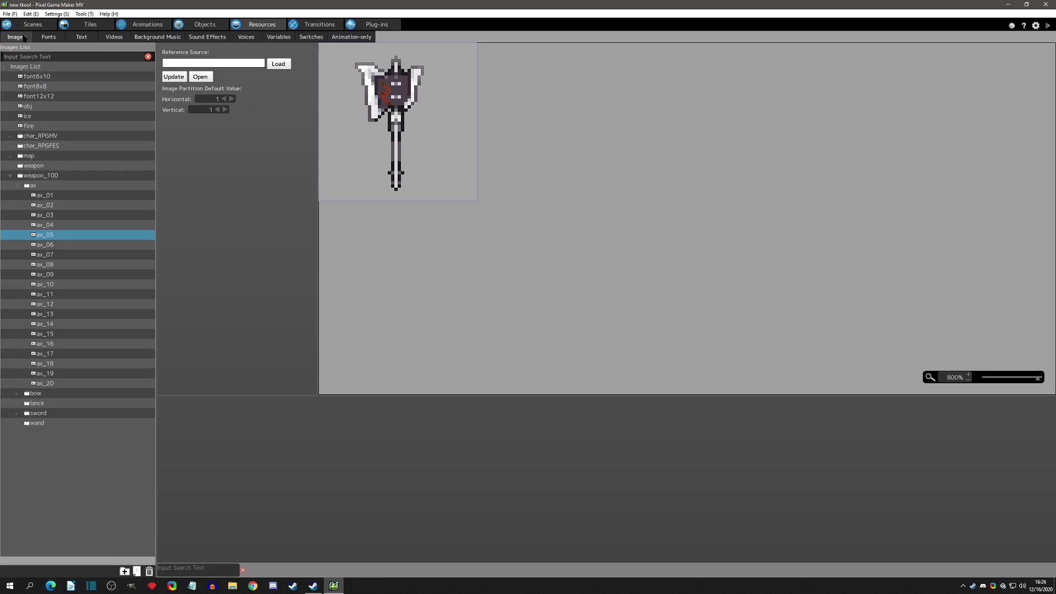
left_click(10, 13)
left_click(33, 76)
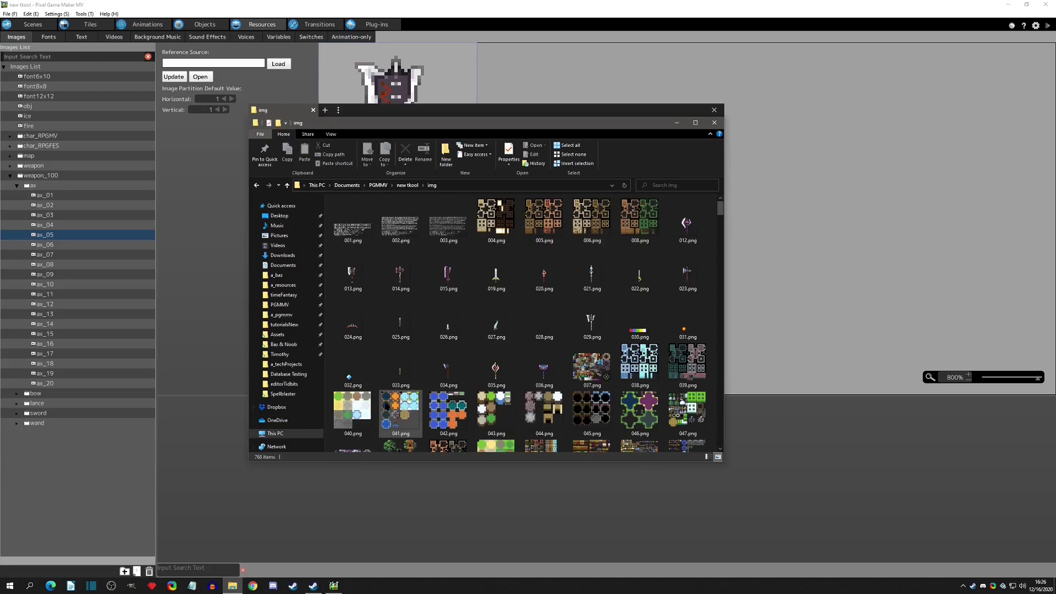
Step: Copy the sixteen weapon images 726–754.png from the end of the img folder
left_click(366, 275)
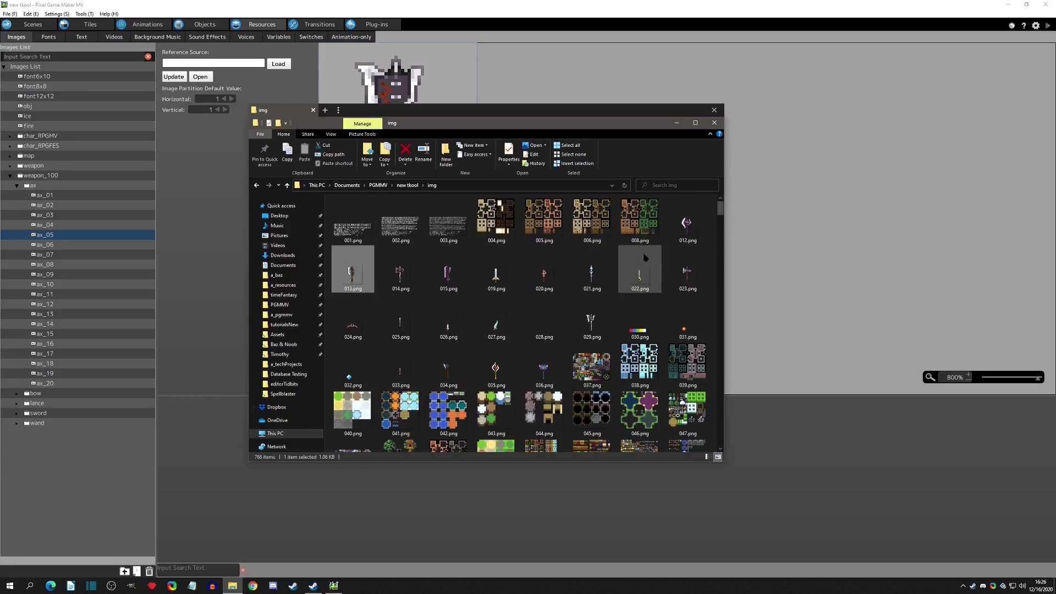
left_click_drag(720, 208, 723, 434)
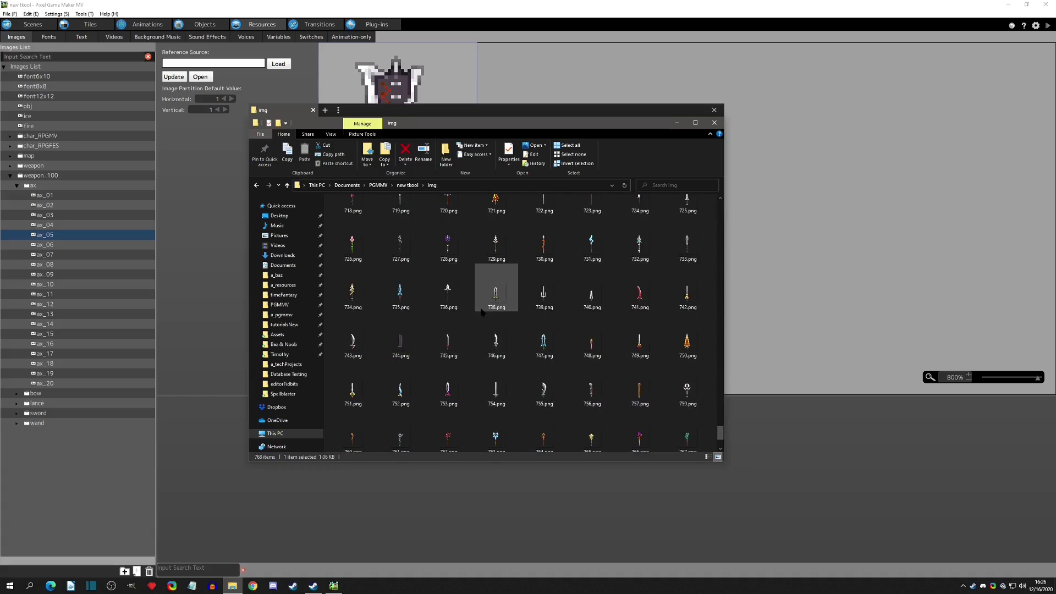
left_click_drag(519, 216, 333, 409)
right_click(481, 280)
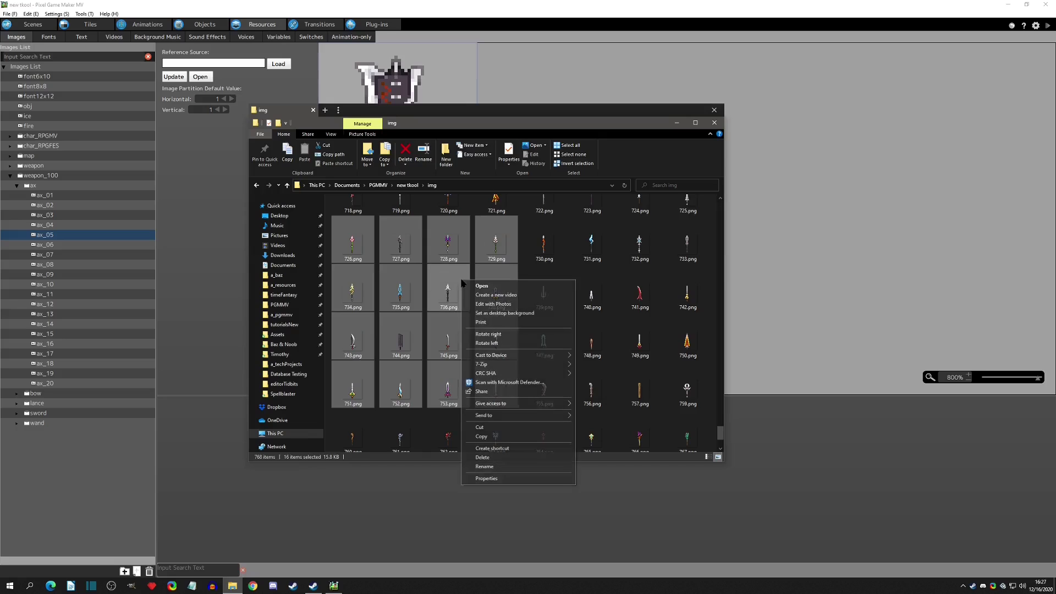
left_click(487, 433)
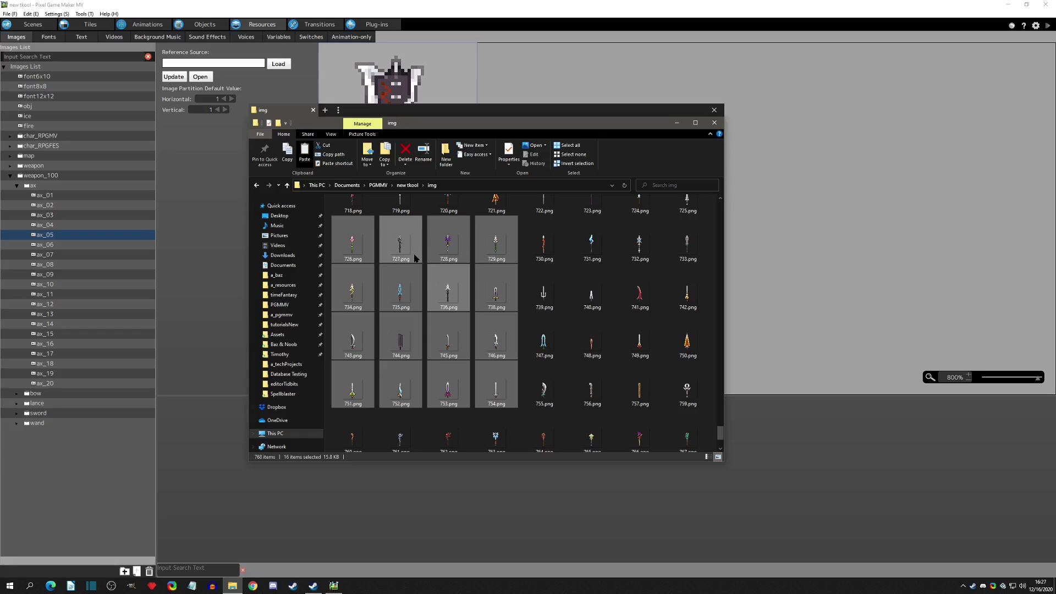
Step: Close Explorer and the new tkool project, and show the sample list from the top
left_click(713, 110)
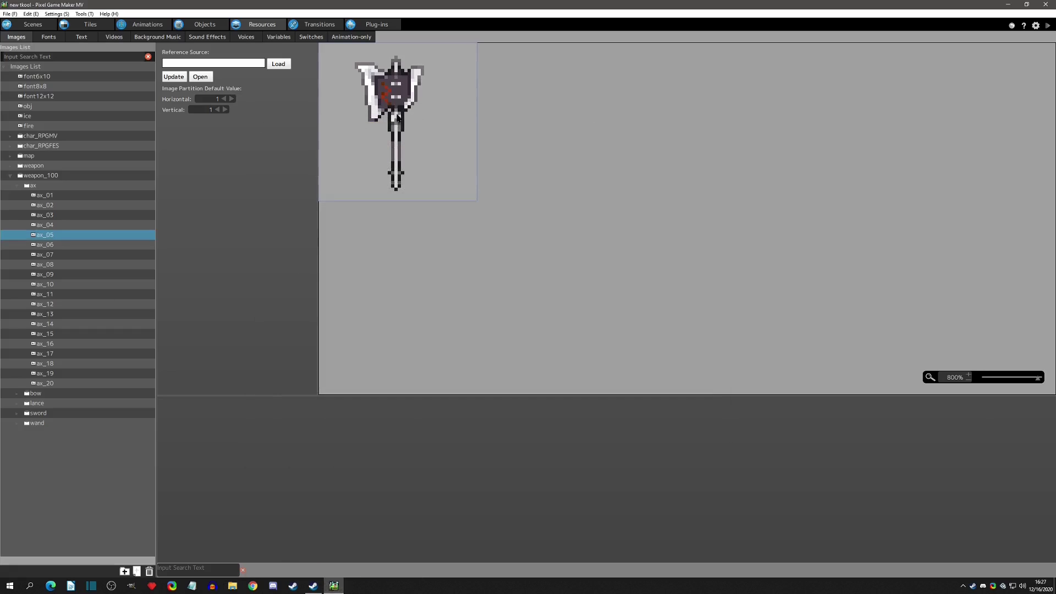
left_click(10, 14)
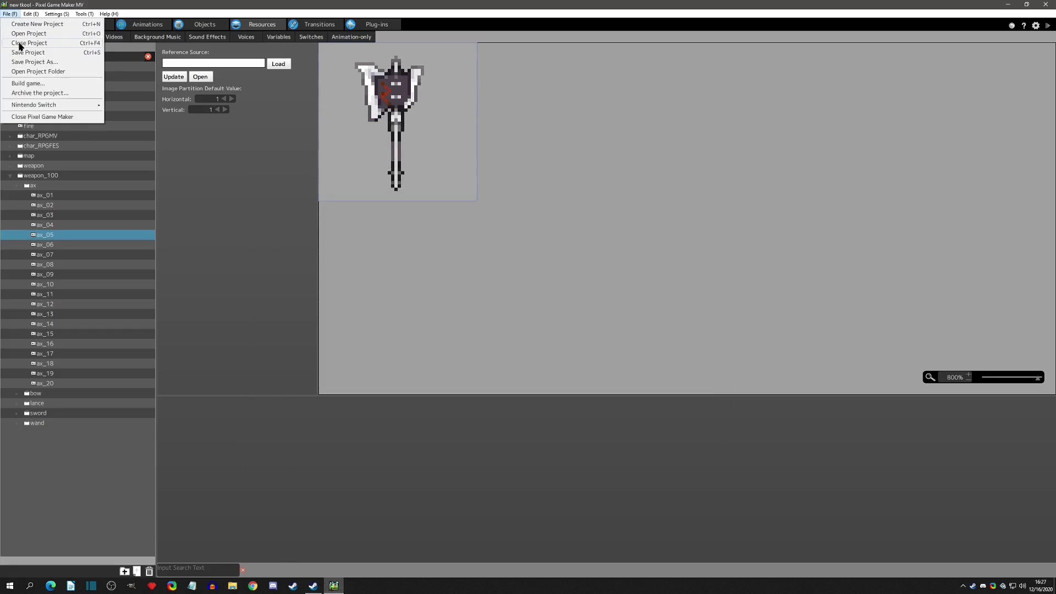
left_click(21, 50)
left_click(107, 25)
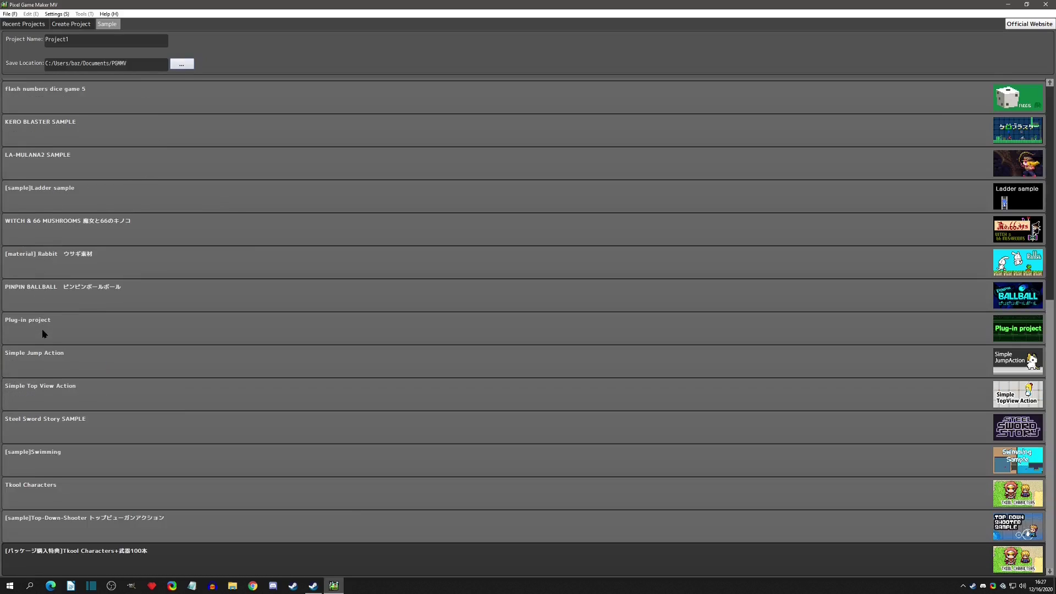
scroll(114, 242, "up", 10)
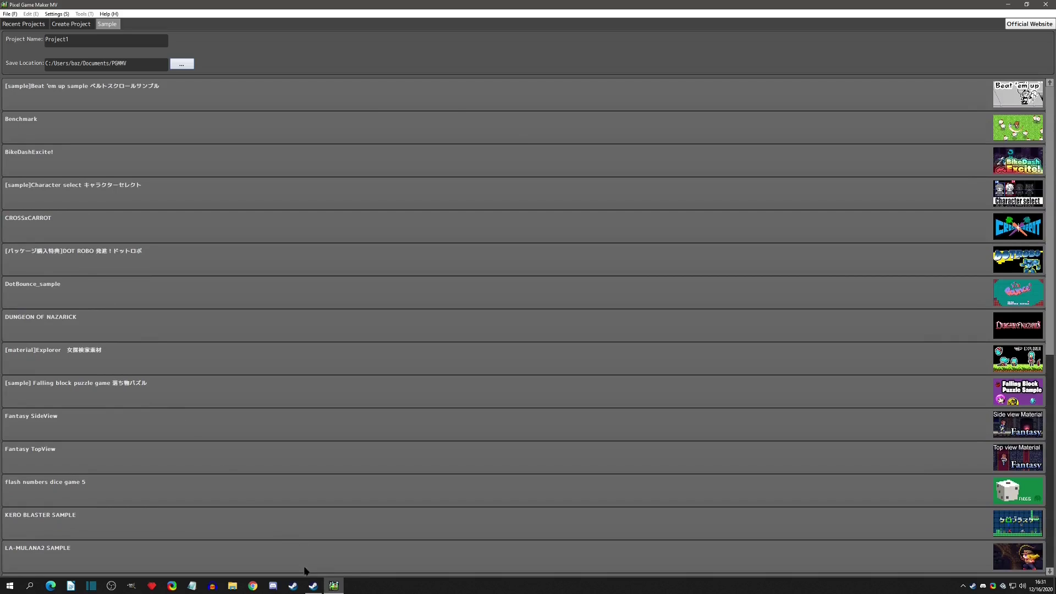
Step: Show the Go & Gone Square Music Pack DLC page in Steam, then start a new File Explorer window
left_click(313, 585)
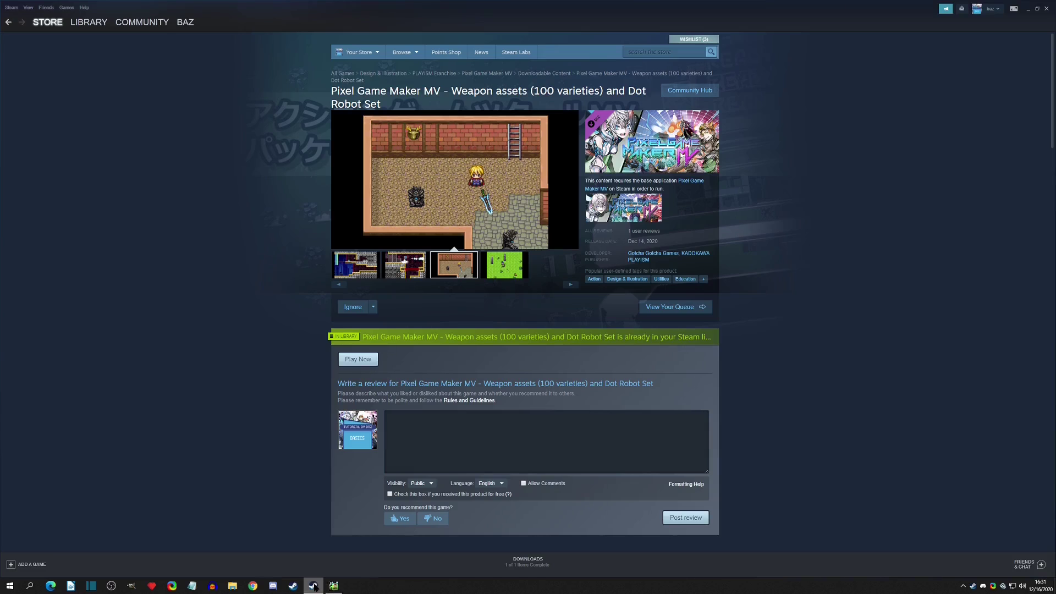
left_click(8, 22)
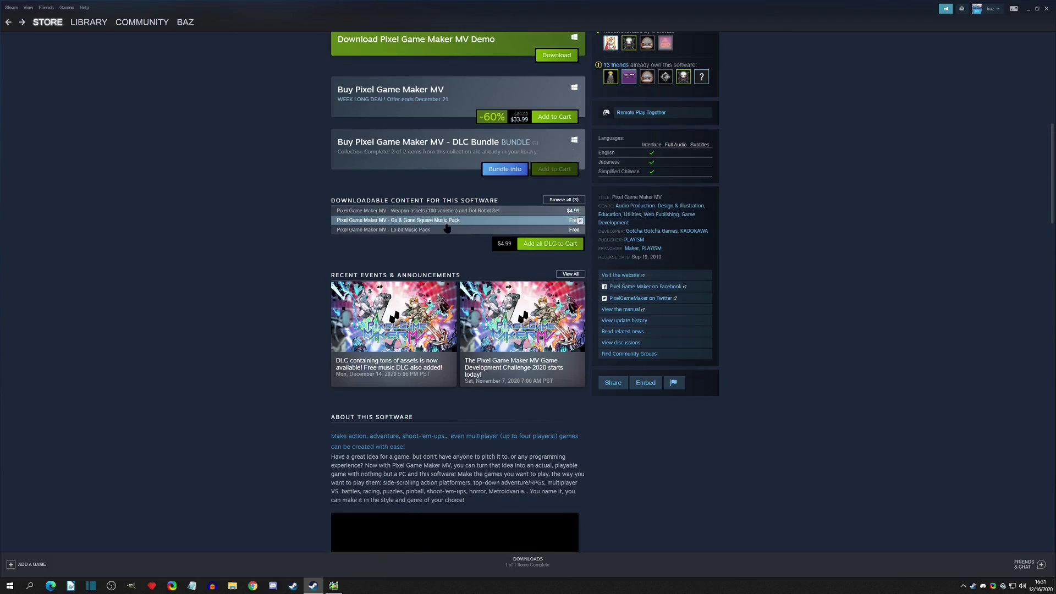
mouse_move(395, 225)
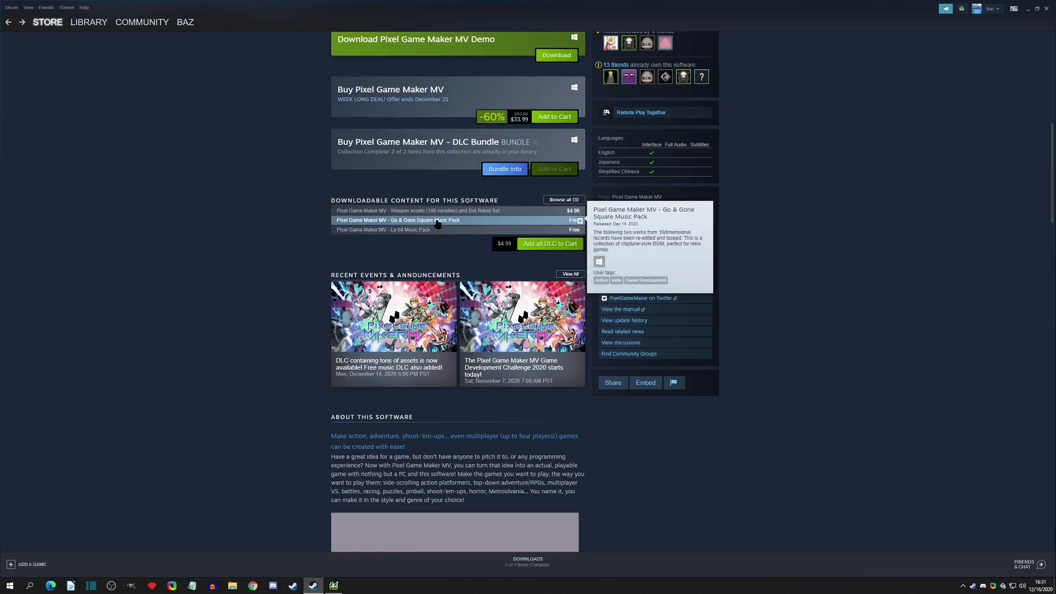
left_click(468, 224)
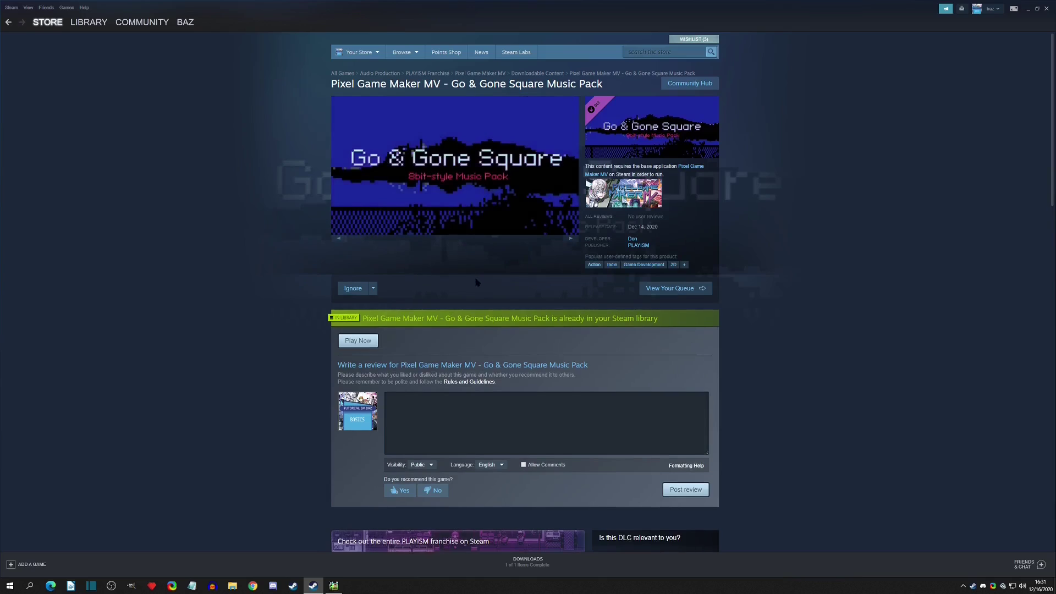
scroll(486, 280, "down", 3)
scroll(487, 281, "up", 3)
left_click(420, 410)
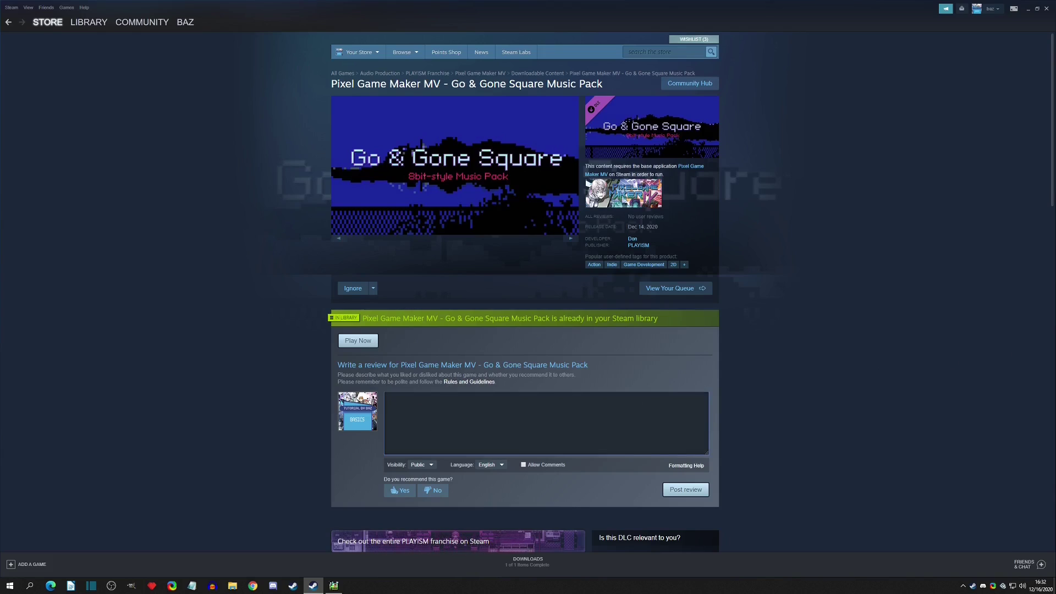
key("super+e")
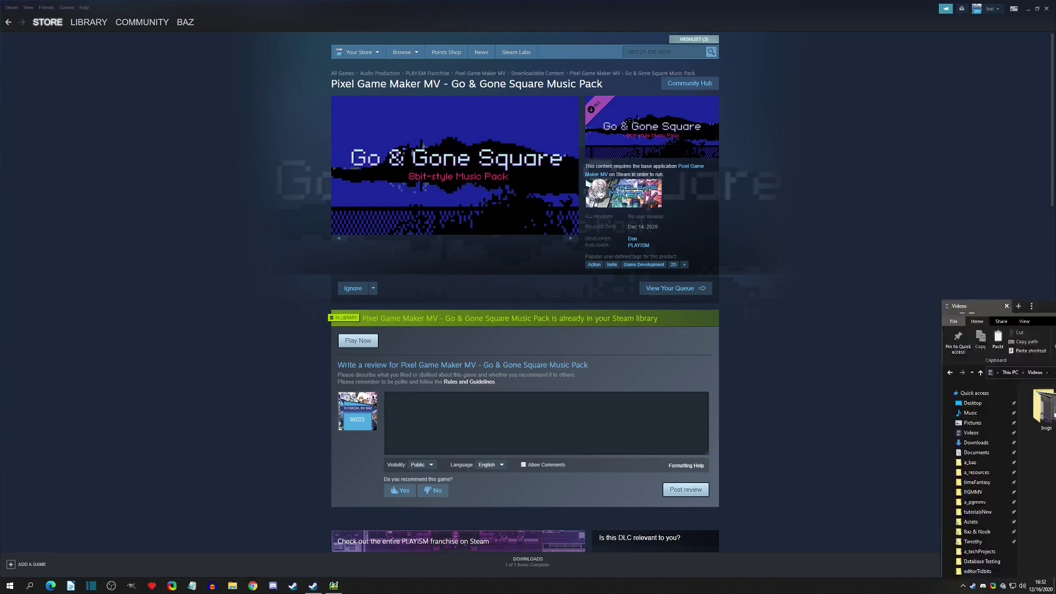
Step: Browse to C:\Program Files (x86)\Steam\steamapps\common\Pixel Game Maker\Musicpack-go-and-gonesquare
left_click(269, 430)
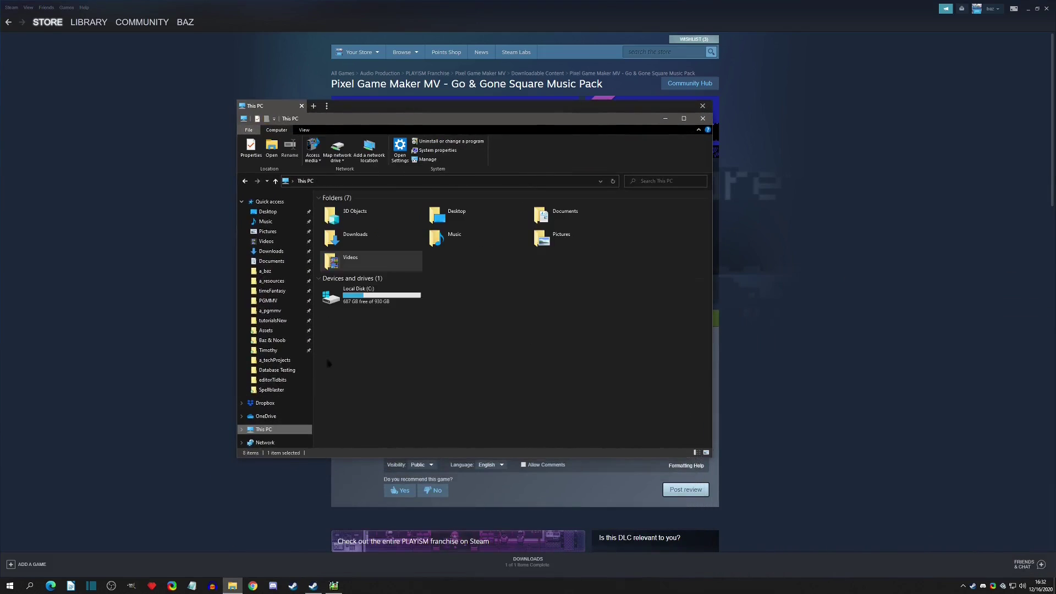
double_click(354, 294)
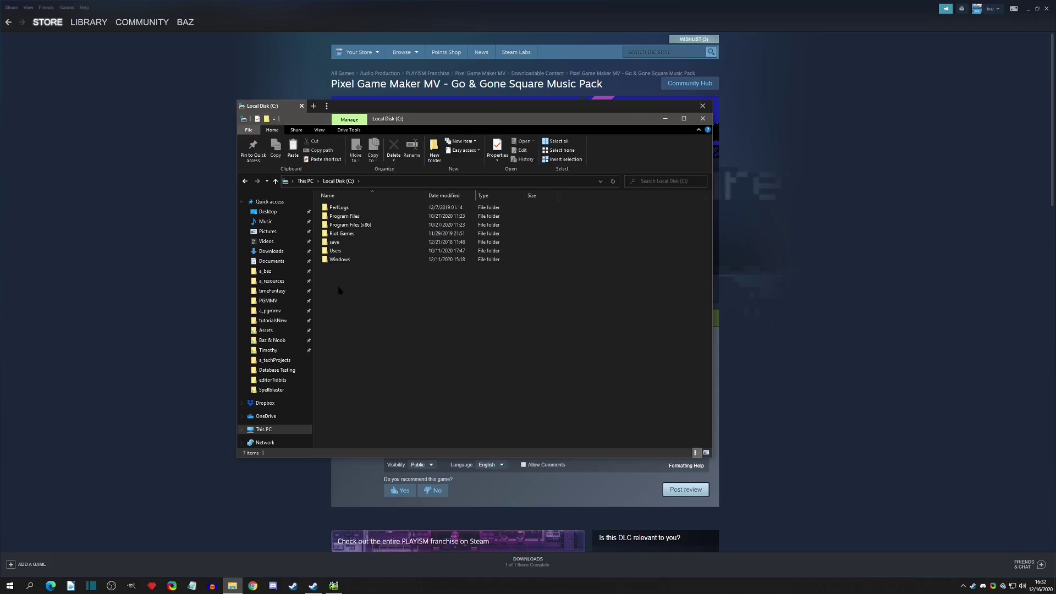
double_click(346, 225)
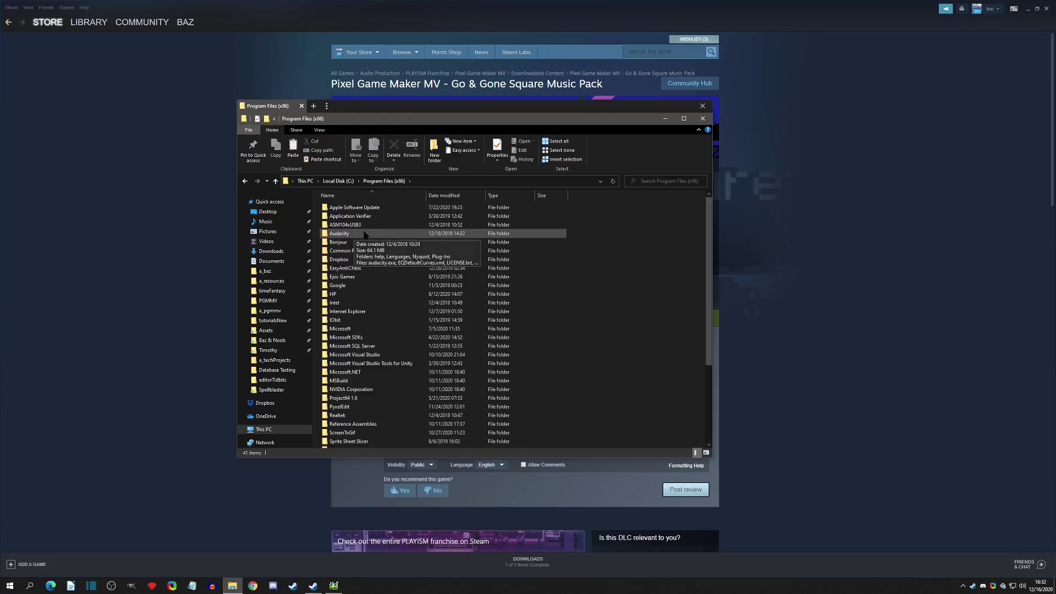
scroll(364, 236, "down", 4)
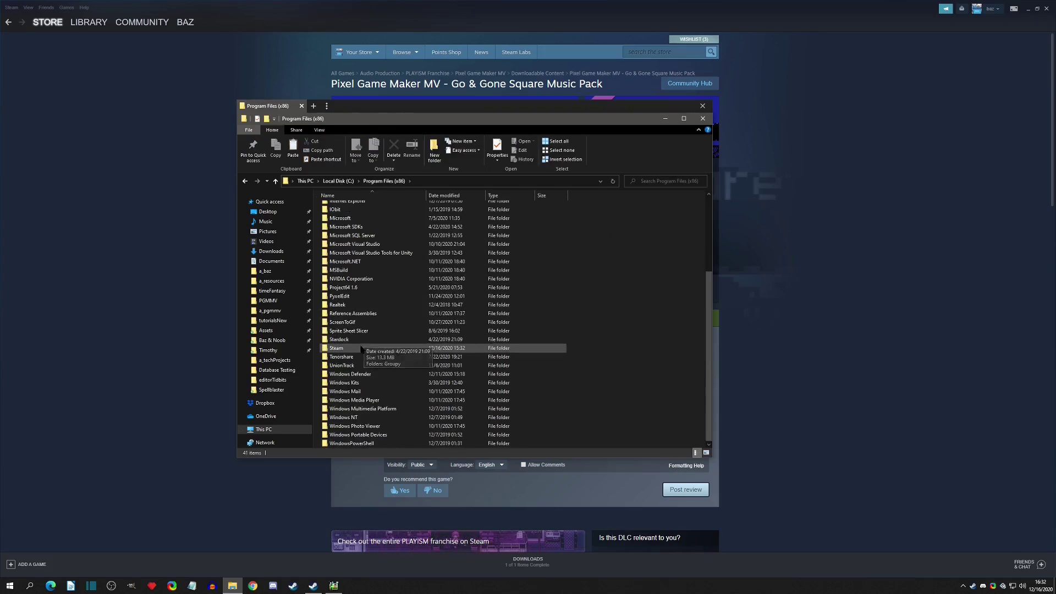
double_click(342, 349)
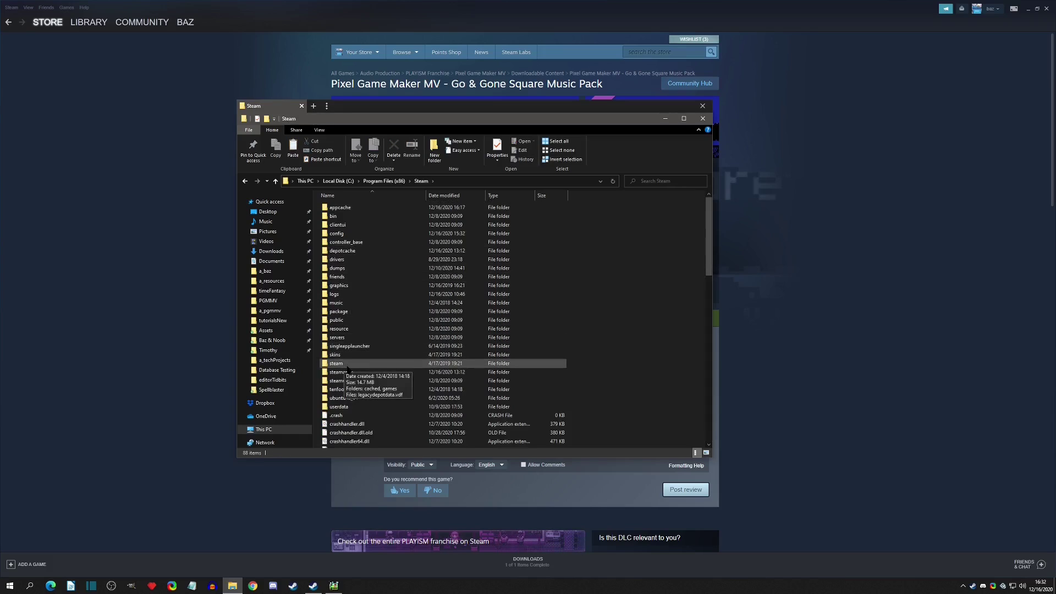
double_click(343, 372)
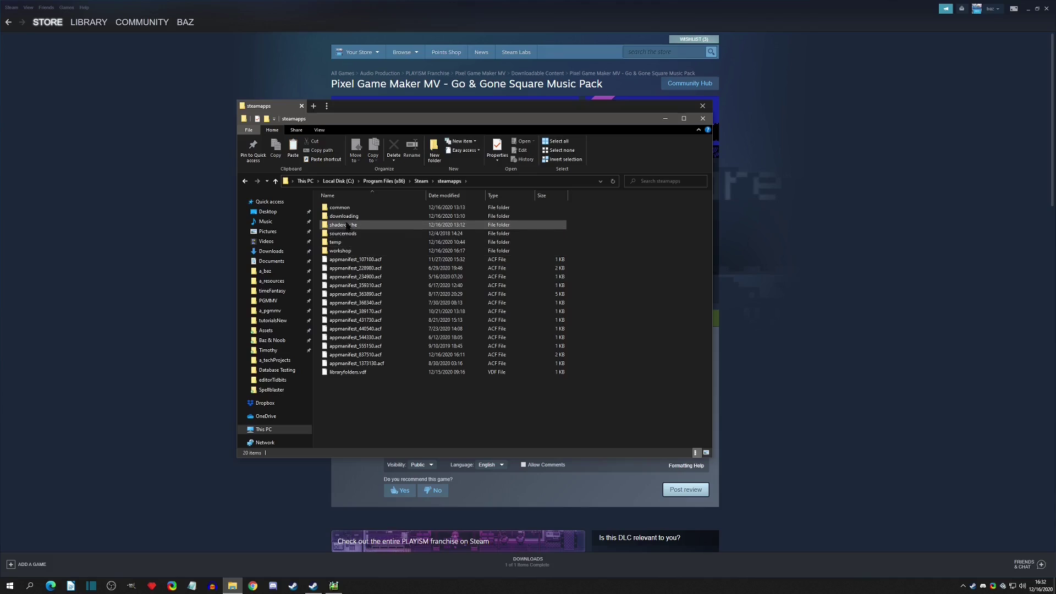
double_click(340, 207)
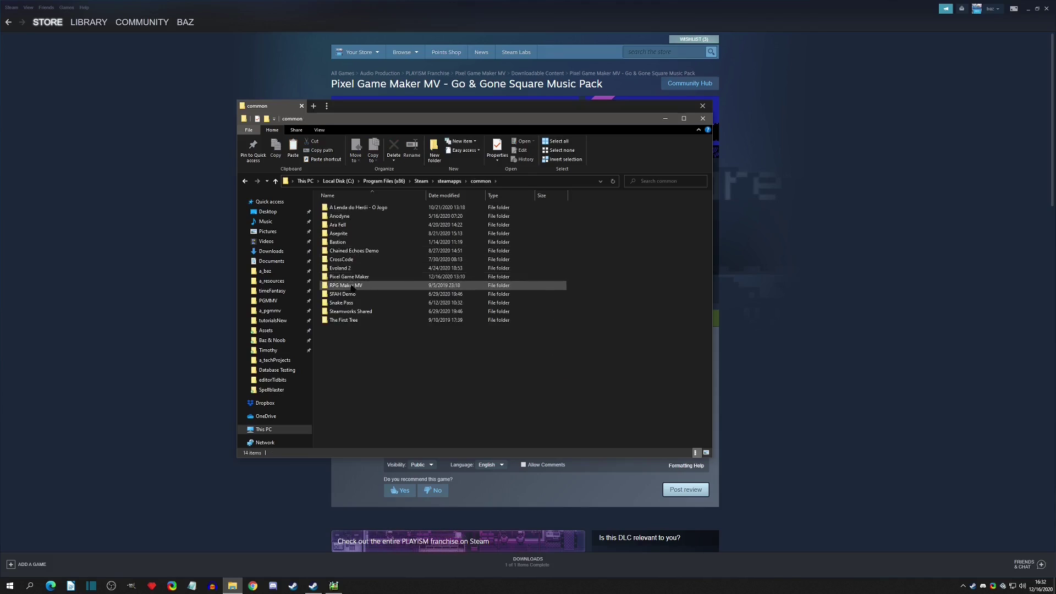
double_click(354, 277)
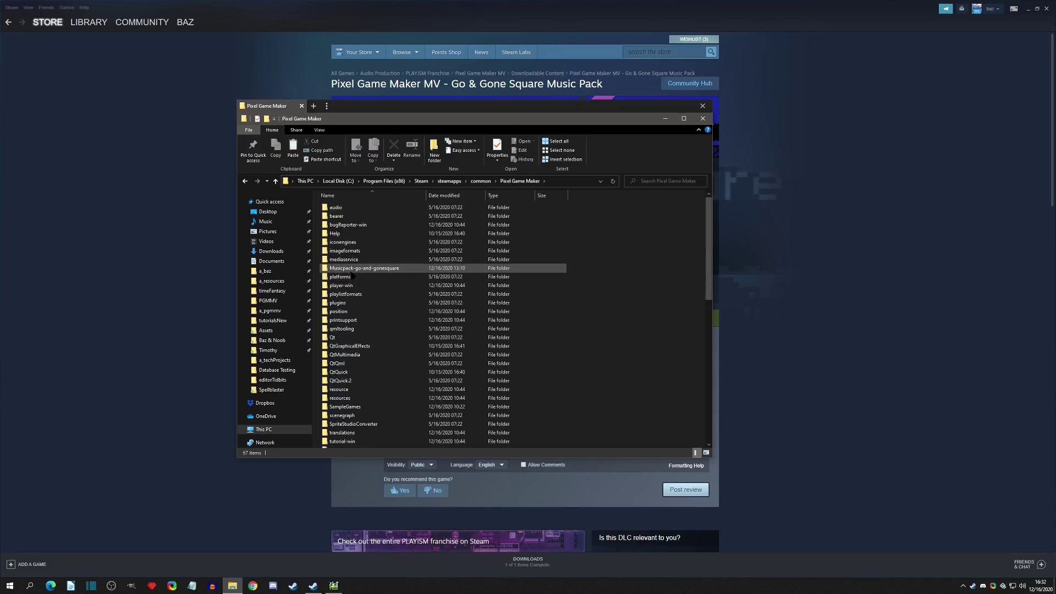
left_click(349, 269)
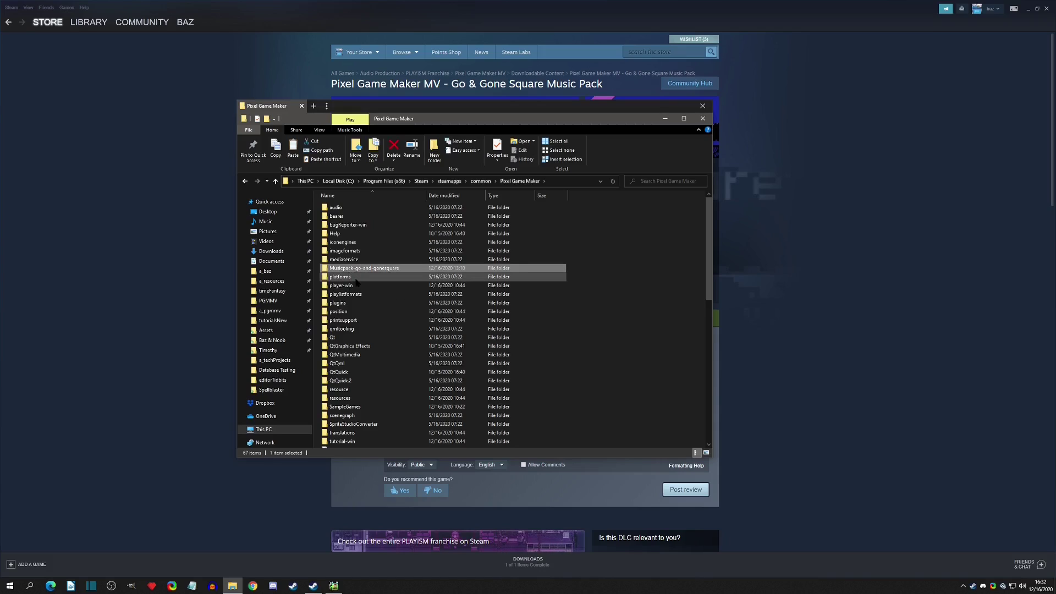
double_click(383, 269)
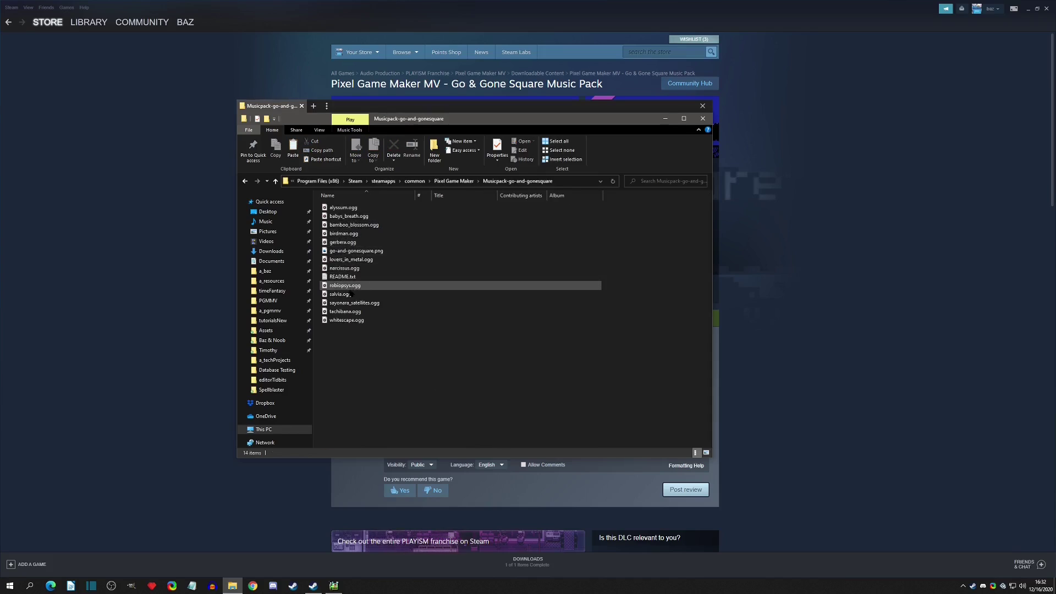
Step: View the go-and-gonesquare.png cover image, then close the image viewer
left_click(336, 277)
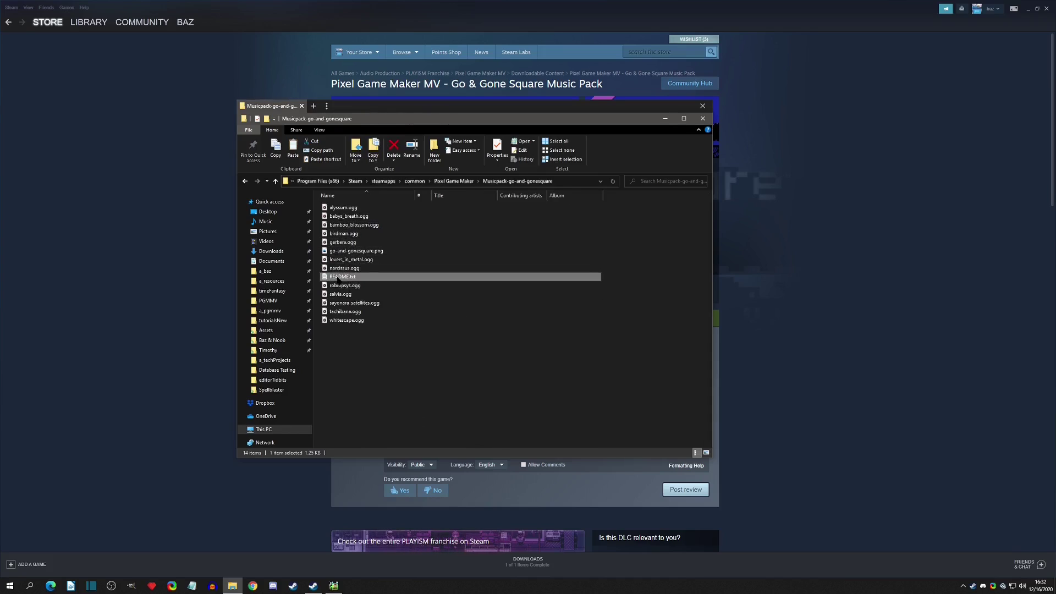
double_click(343, 251)
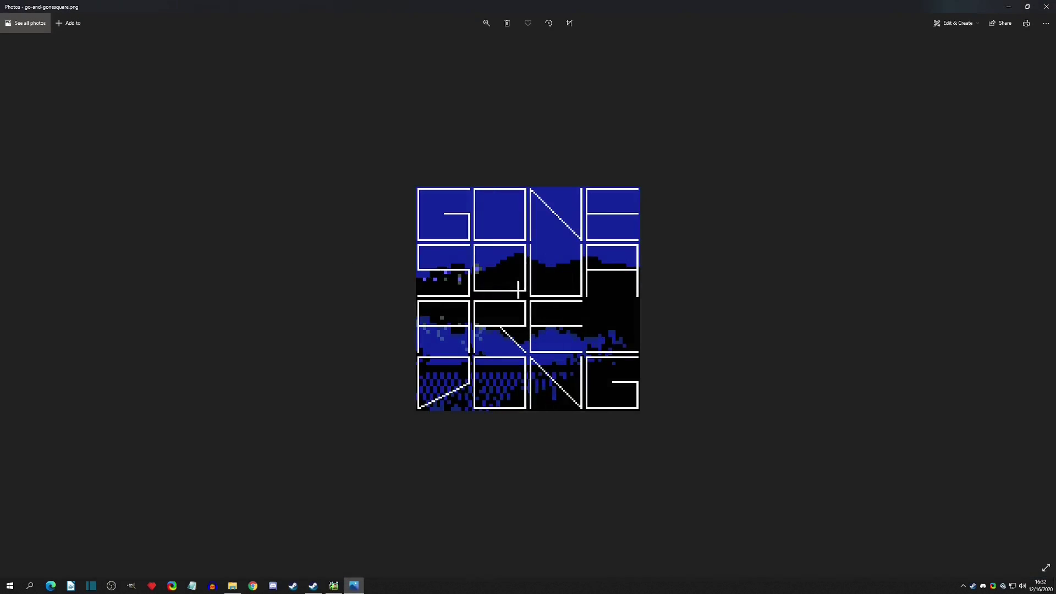
left_click(1045, 6)
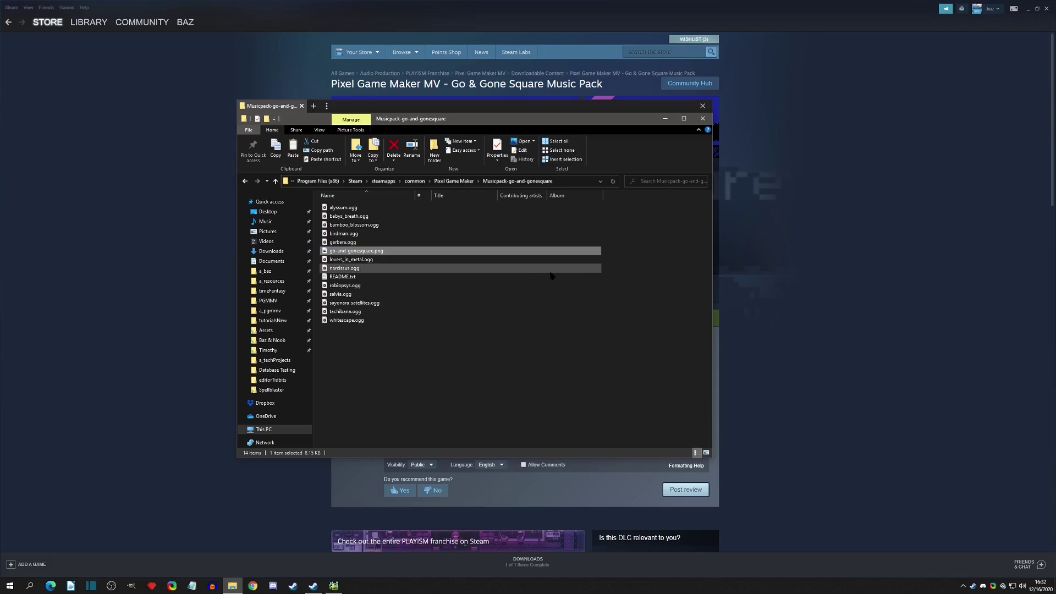
Step: Select alyssum.ogg, then minimize the Musicpack-go-and-gonesquare folder window
left_click(337, 208)
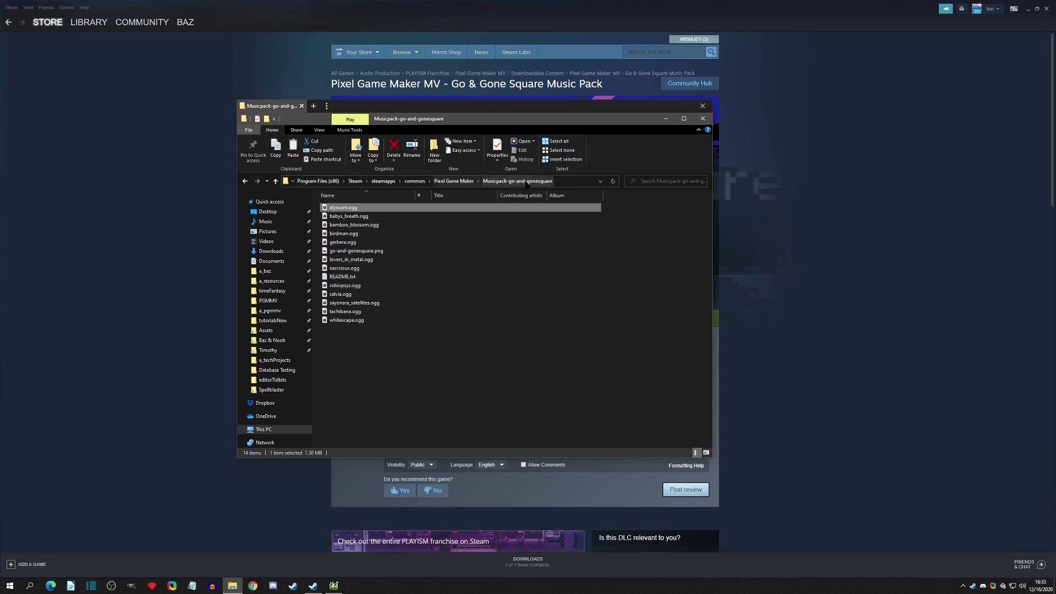
left_click(665, 118)
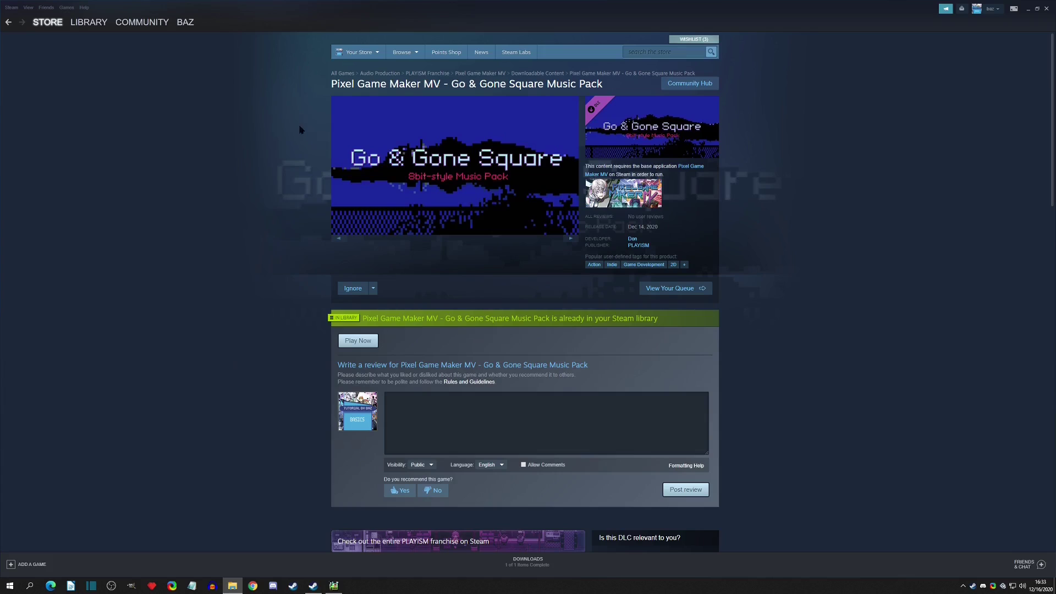
Step: Return to the Pixel Game Maker MV store page and download the free Lo-bit Music Pack DLC
left_click(8, 24)
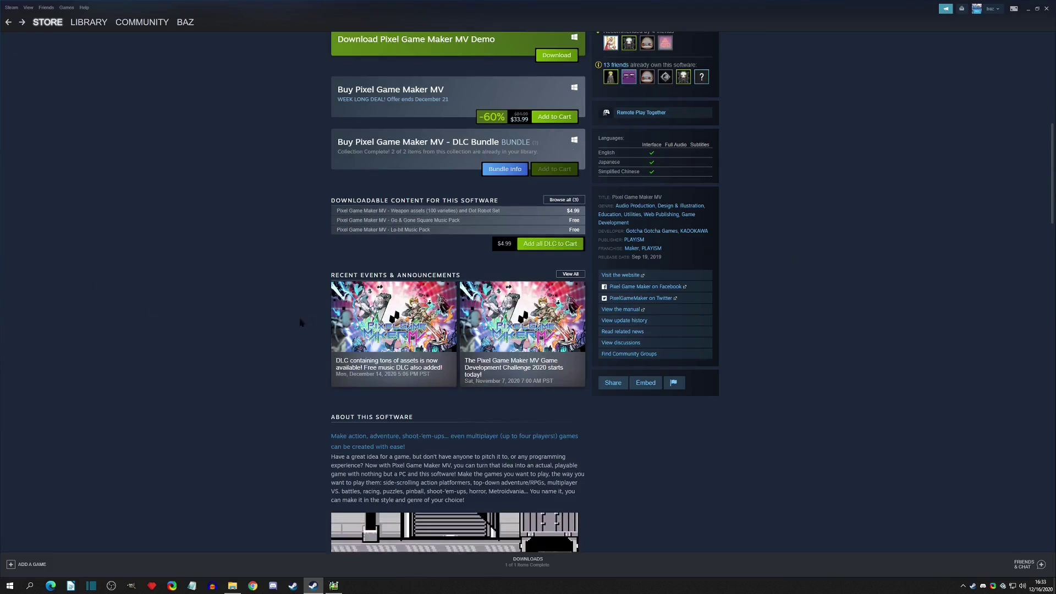
left_click(413, 231)
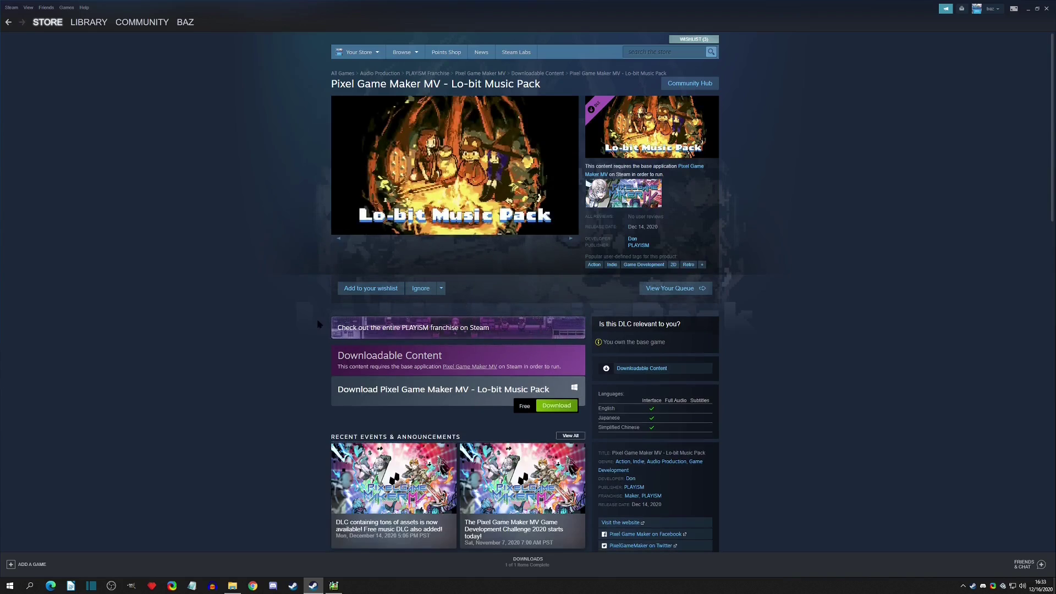
scroll(325, 324, "down", 3)
left_click_drag(344, 268, 478, 268)
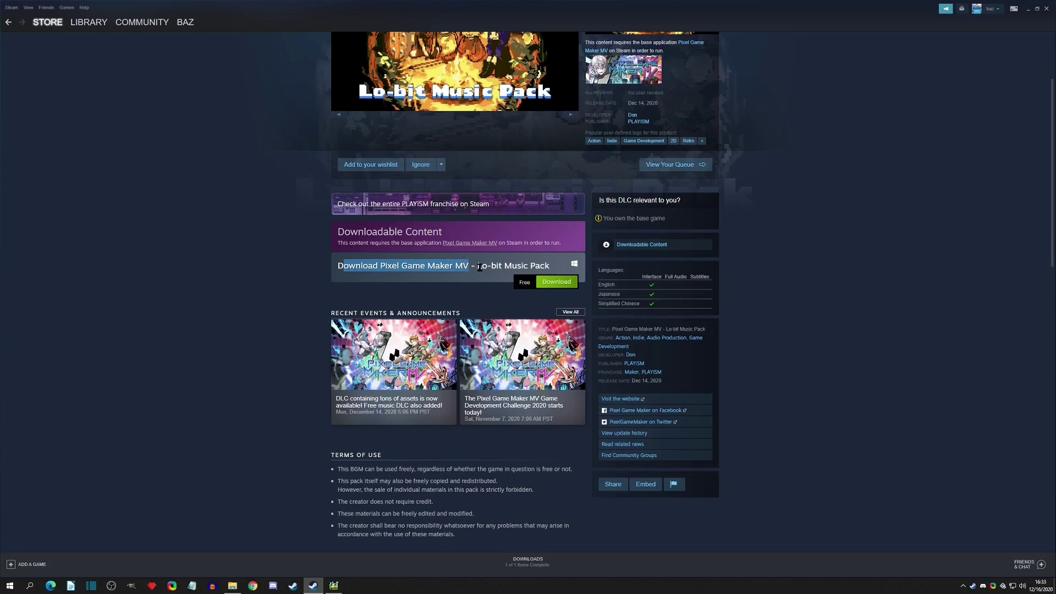
left_click(527, 267)
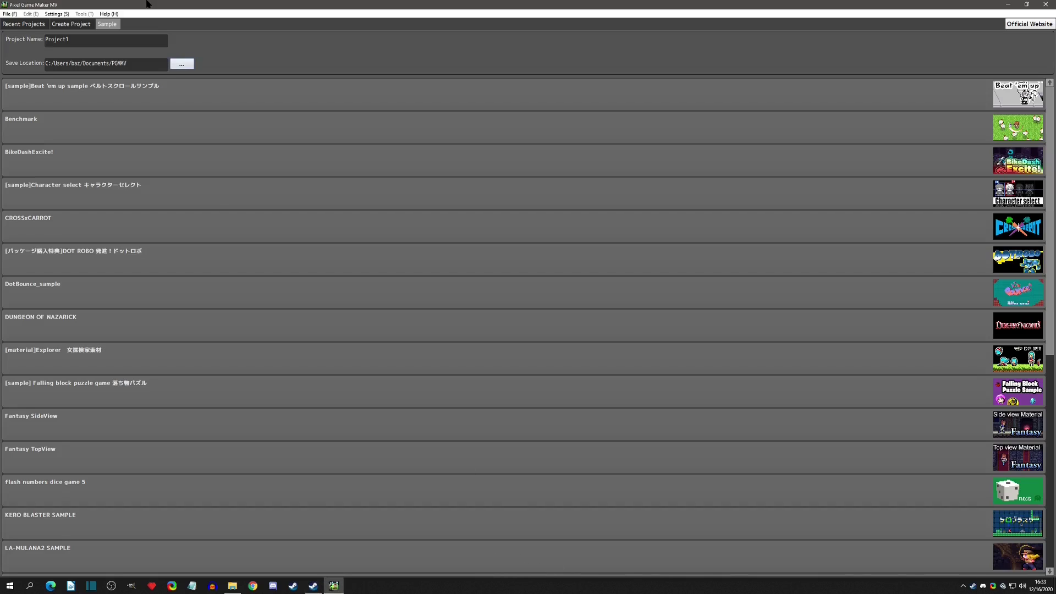
Step: Browse the Create Project and Sample lists, then restore the music pack folder window
left_click(90, 24)
left_click(101, 27)
scroll(1041, 165, "down", 5)
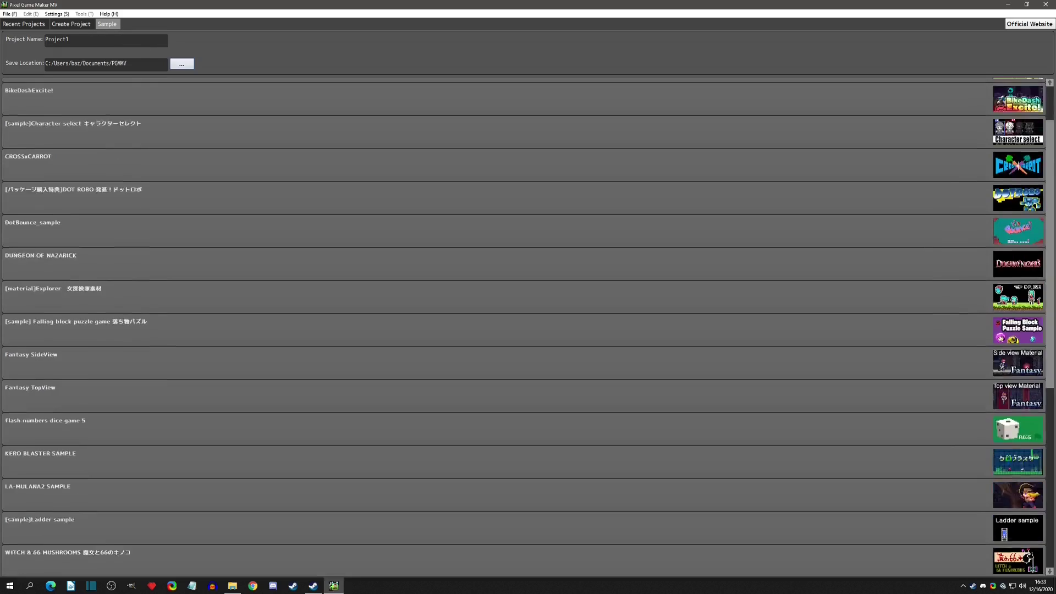
scroll(1033, 231, "up", 5)
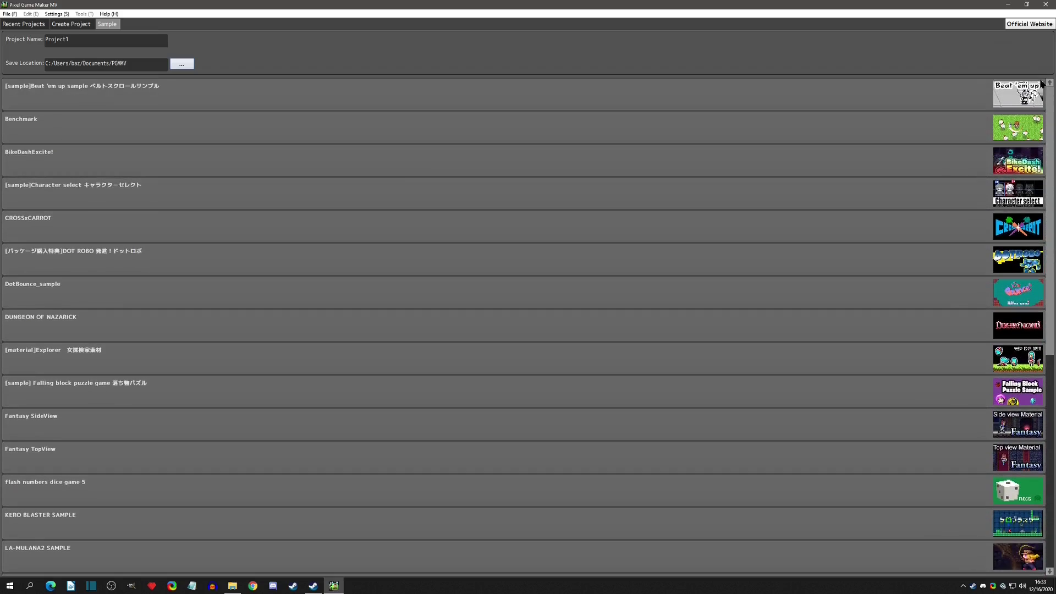
left_click(232, 585)
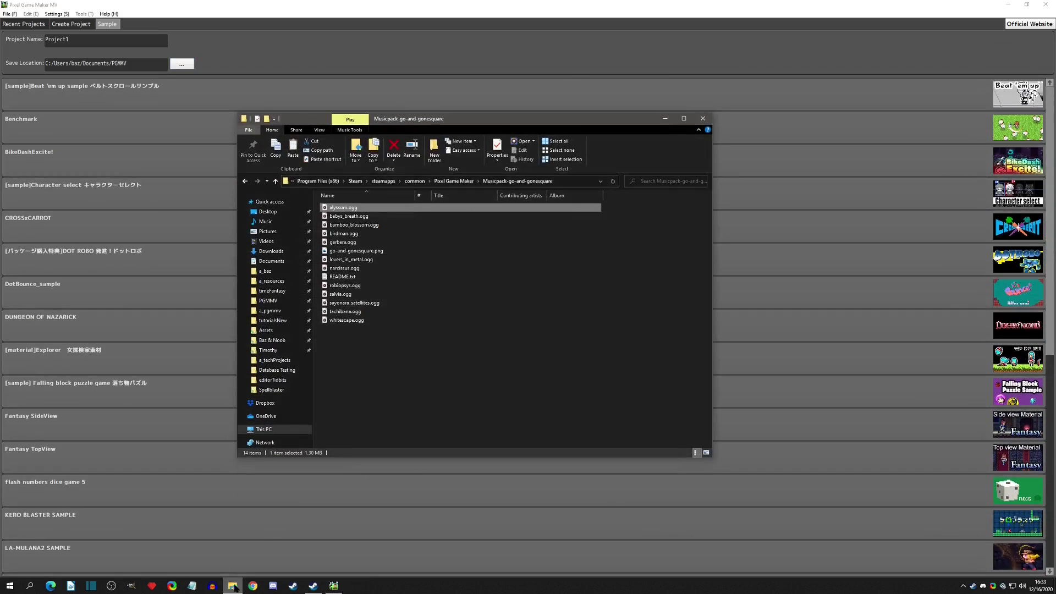
Step: Go up to the Pixel Game Maker folder and open the new Musicpack-Lo-bit folder
left_click(462, 181)
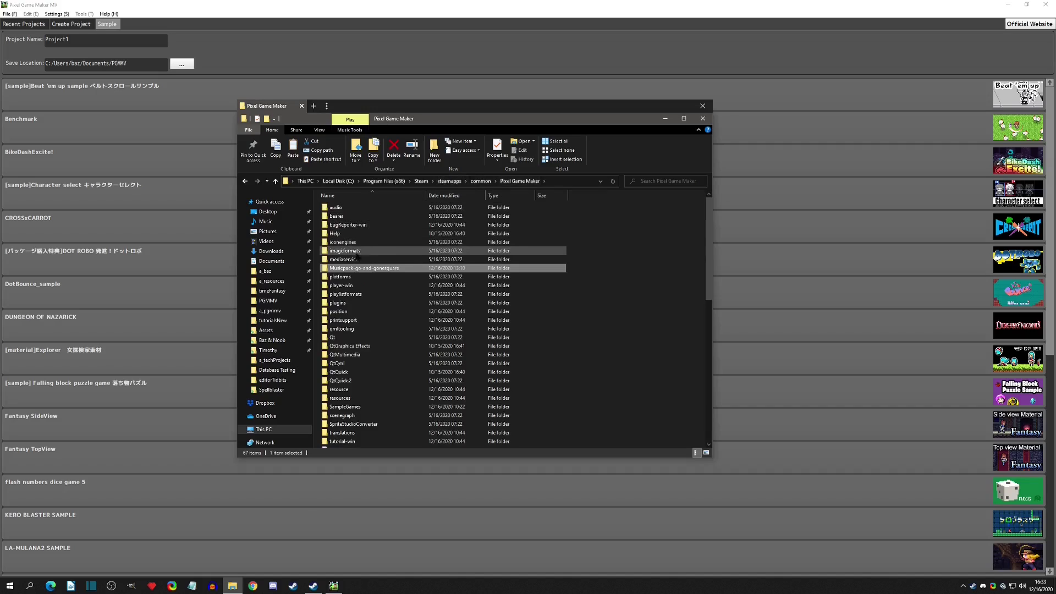
scroll(355, 264, "down", 3)
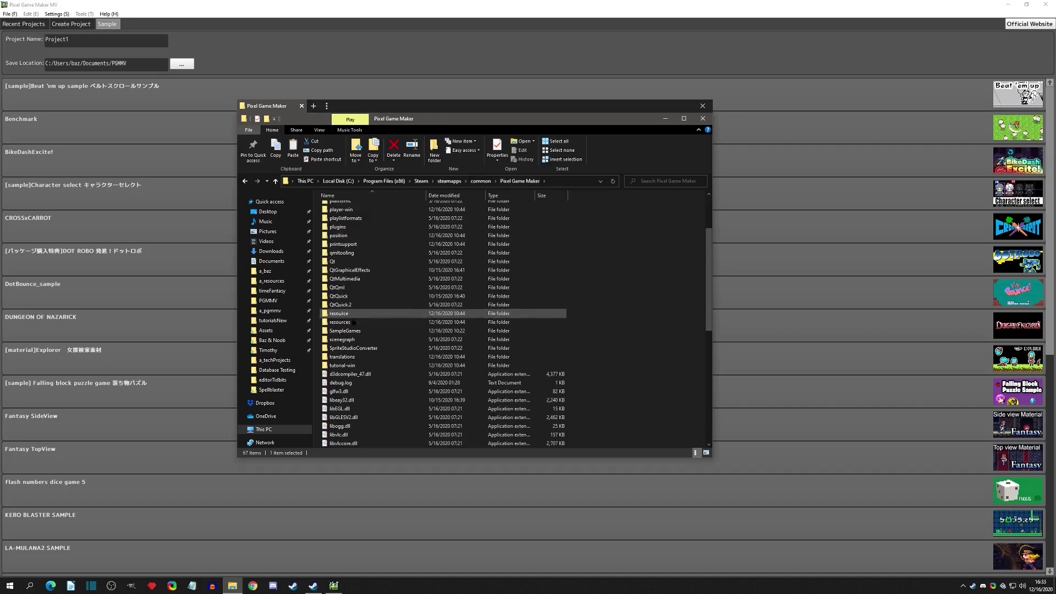
scroll(354, 357, "up", 3)
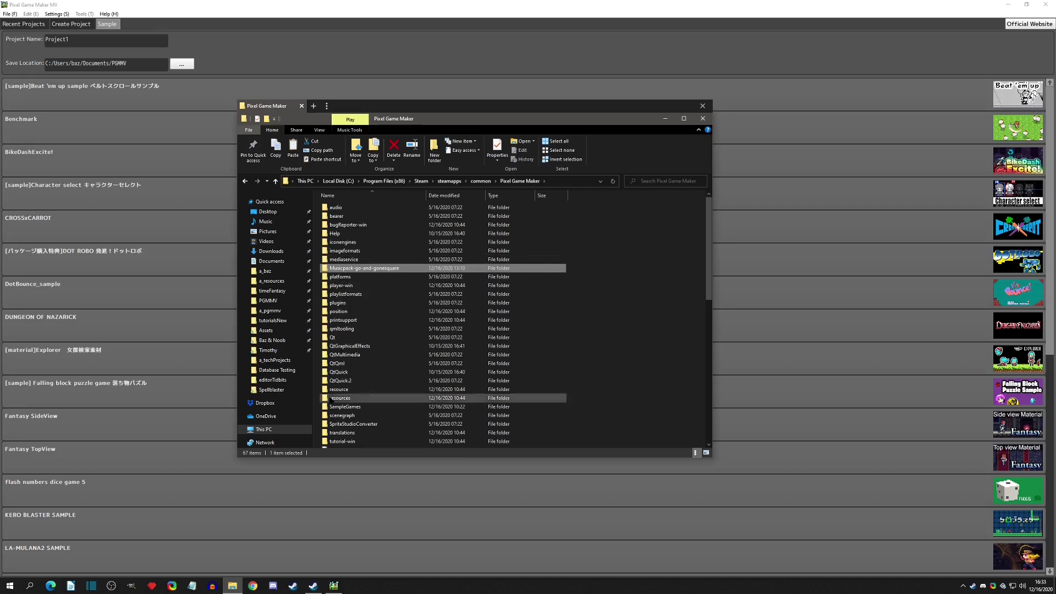
left_click(313, 585)
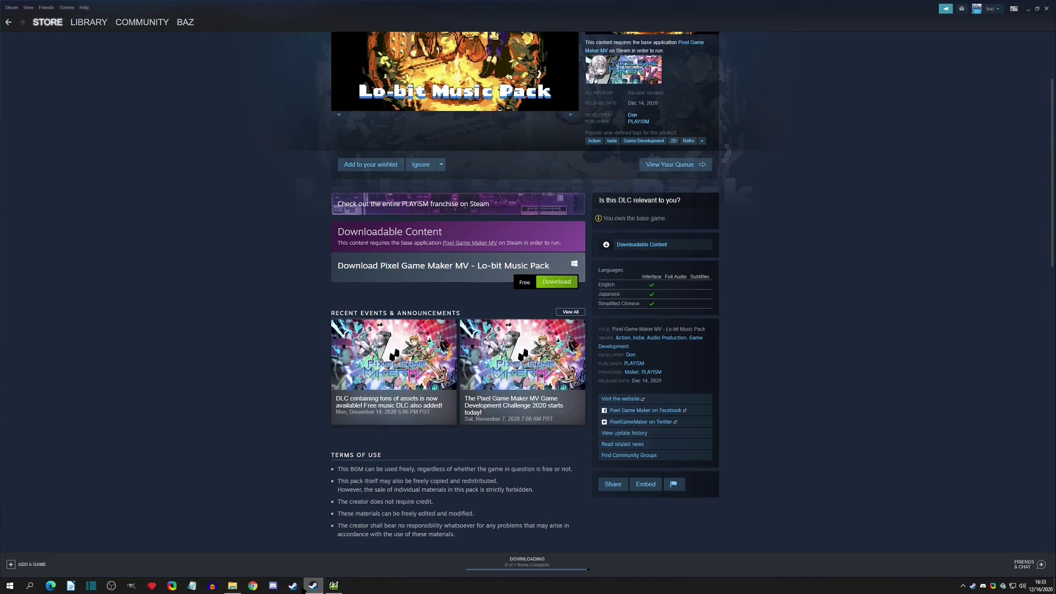
left_click(233, 585)
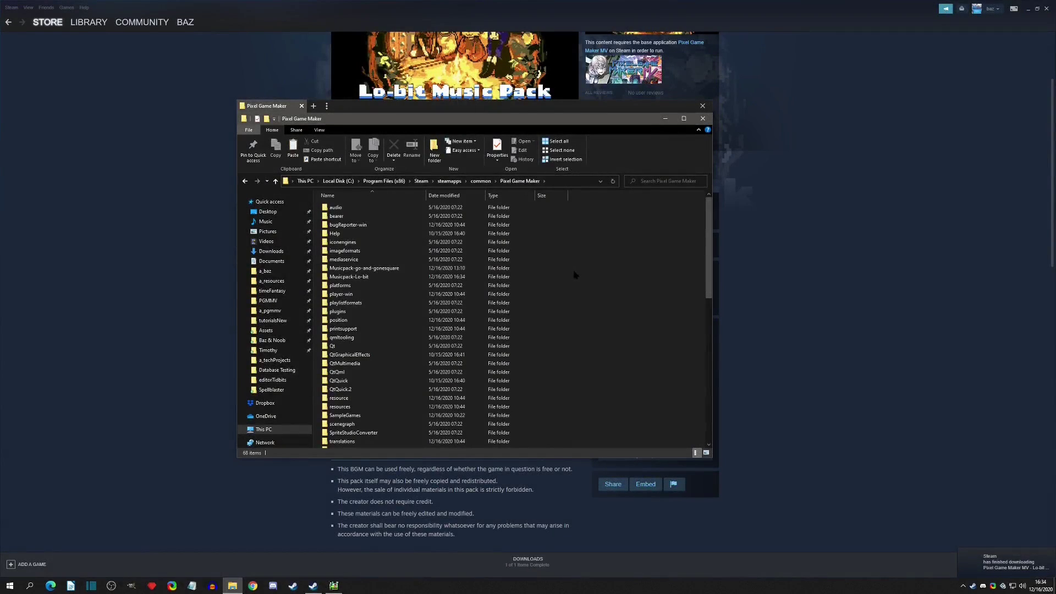
left_click(360, 278)
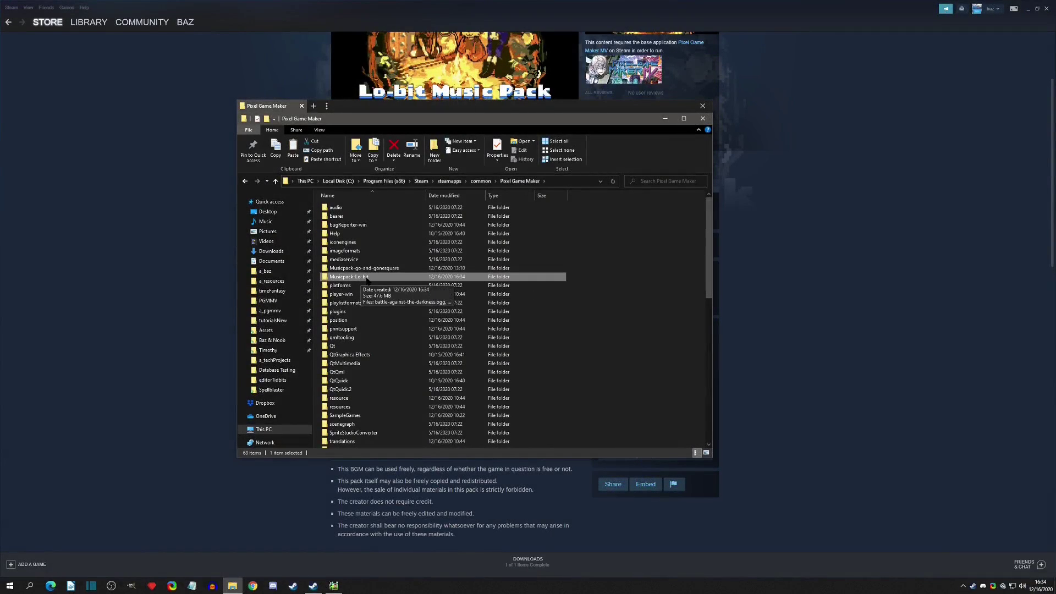
double_click(369, 279)
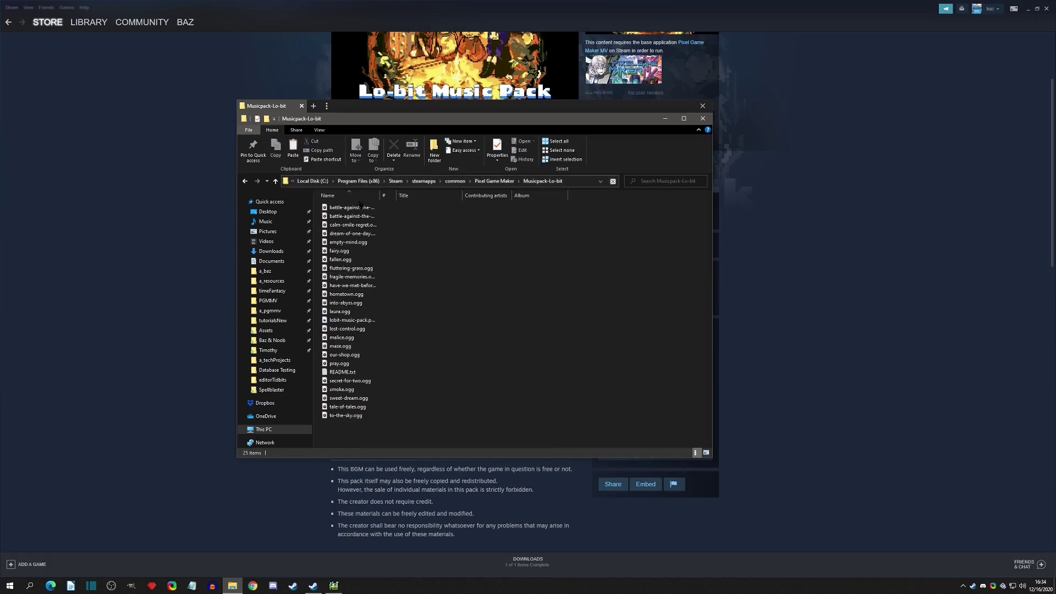
Step: Inspect the Lo-bit tracks, view lobit-music-pack.png, then minimize the folder window
left_click(377, 196)
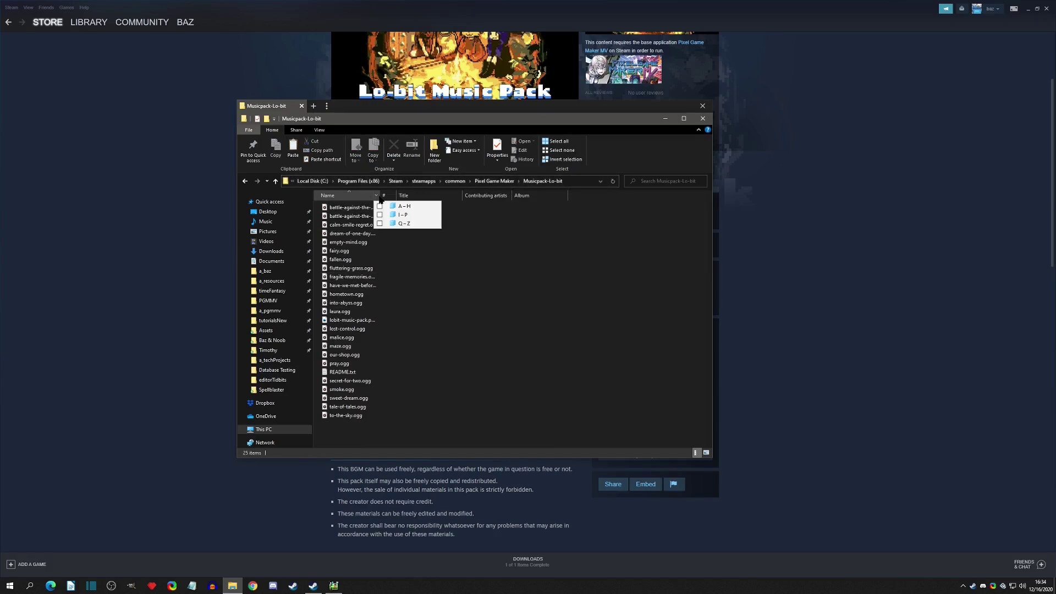
double_click(380, 195)
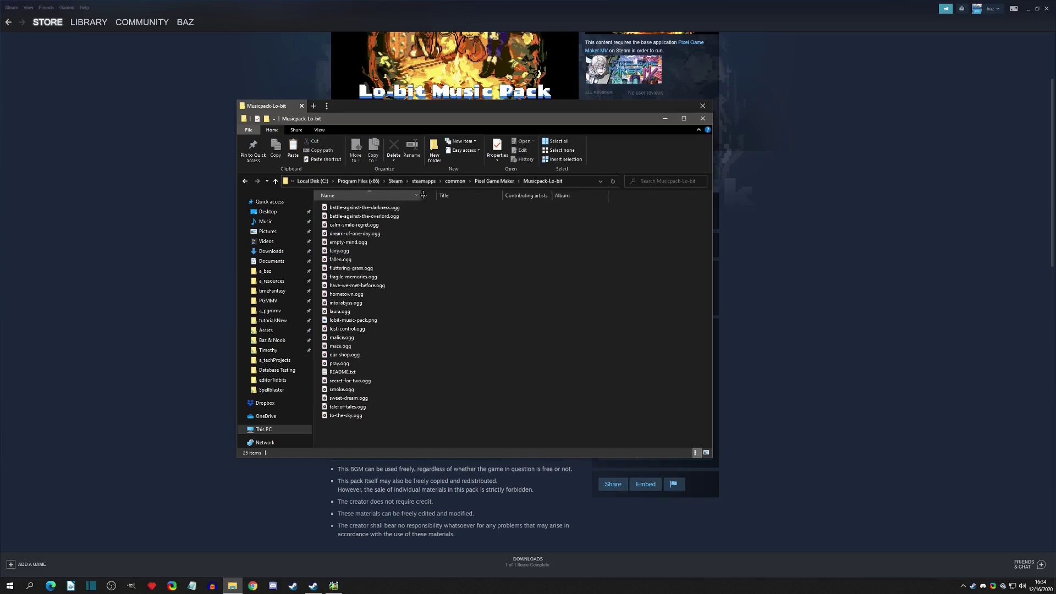
left_click(350, 209)
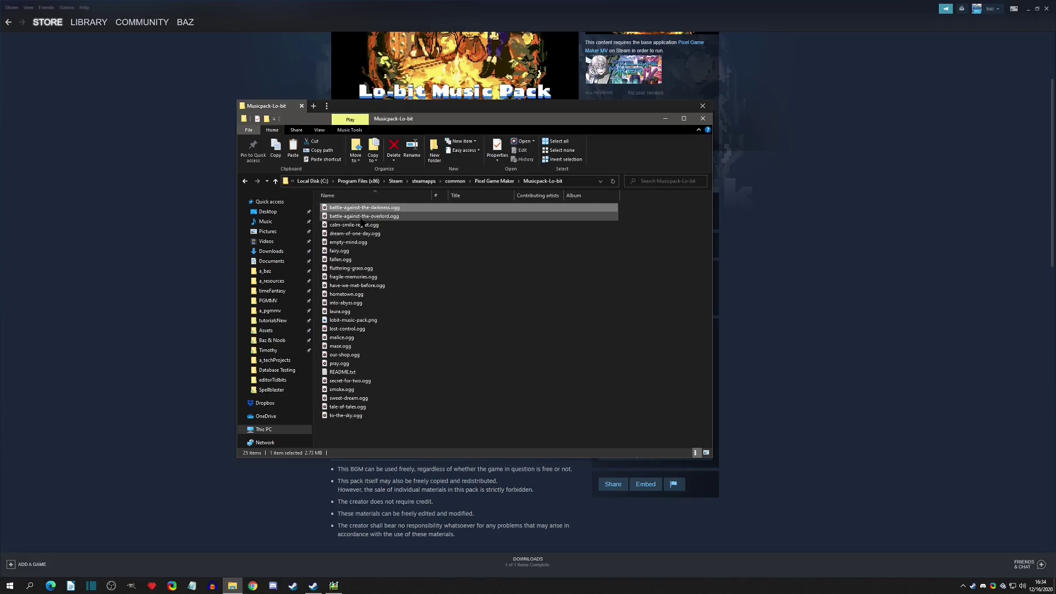
left_click(362, 217)
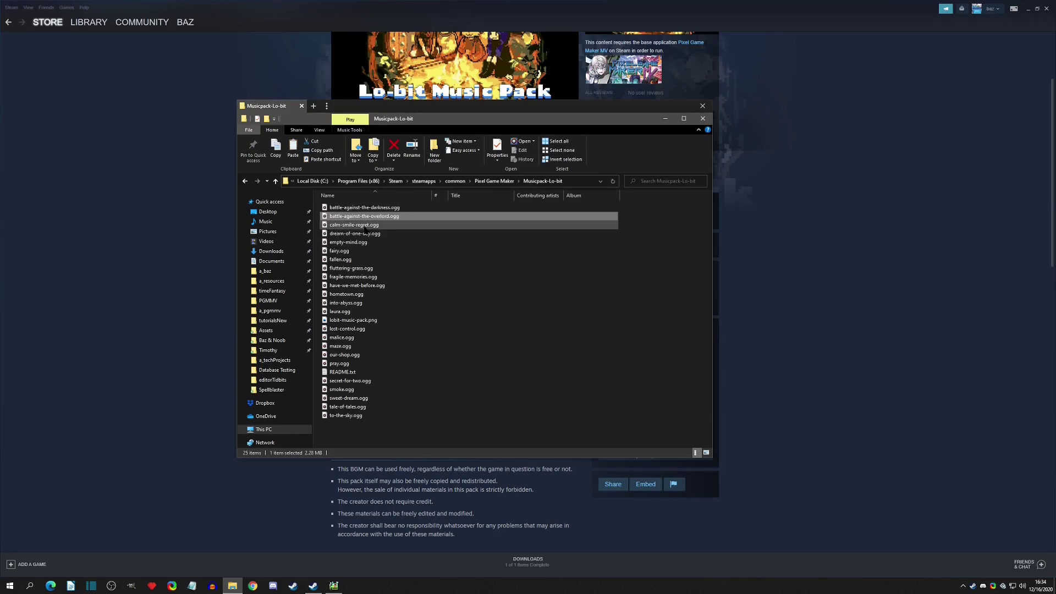
left_click(351, 374)
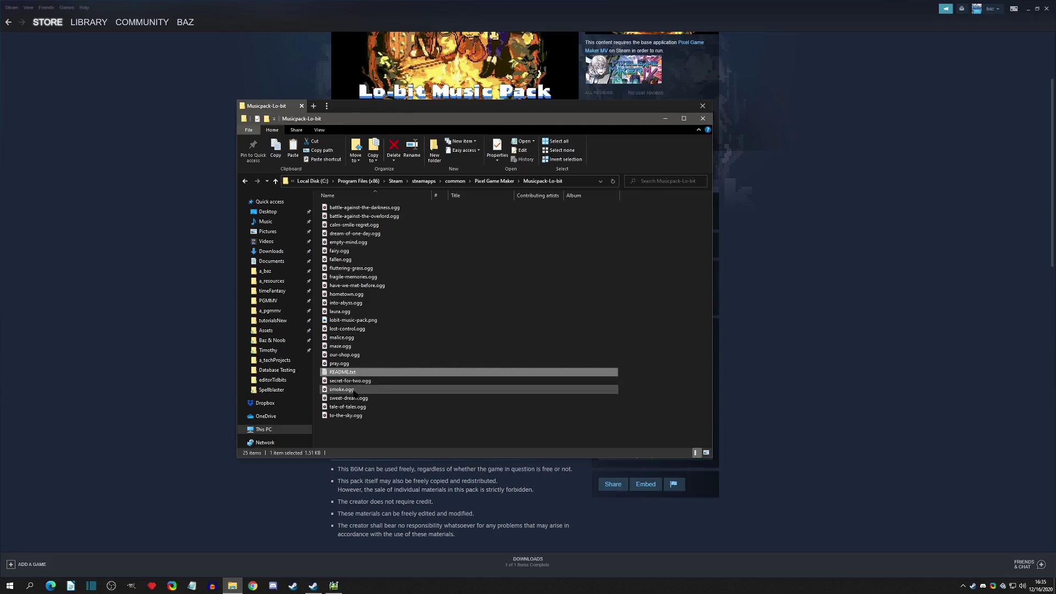
double_click(391, 320)
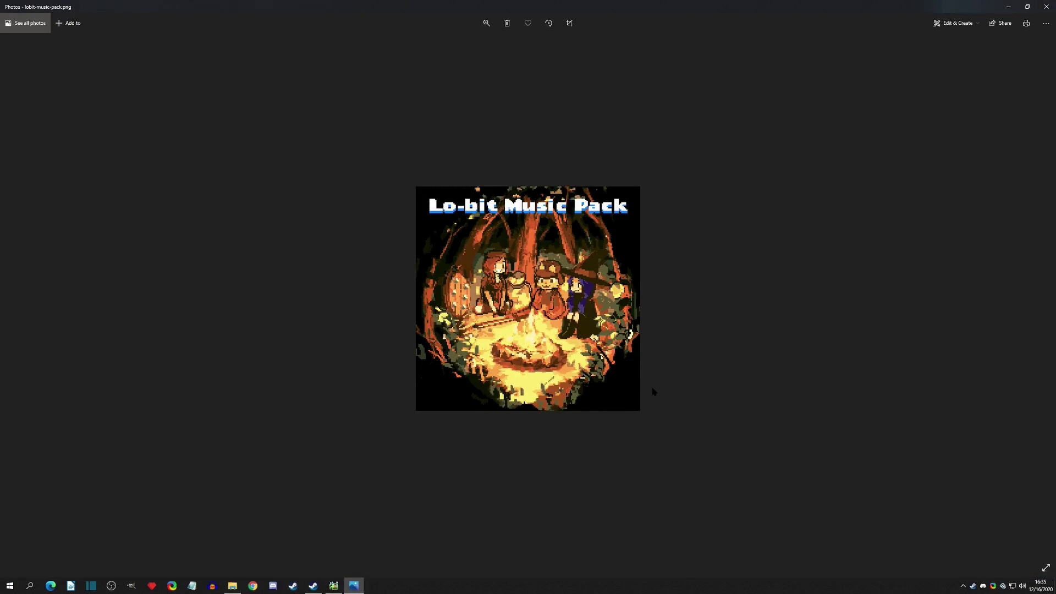
left_click(1047, 7)
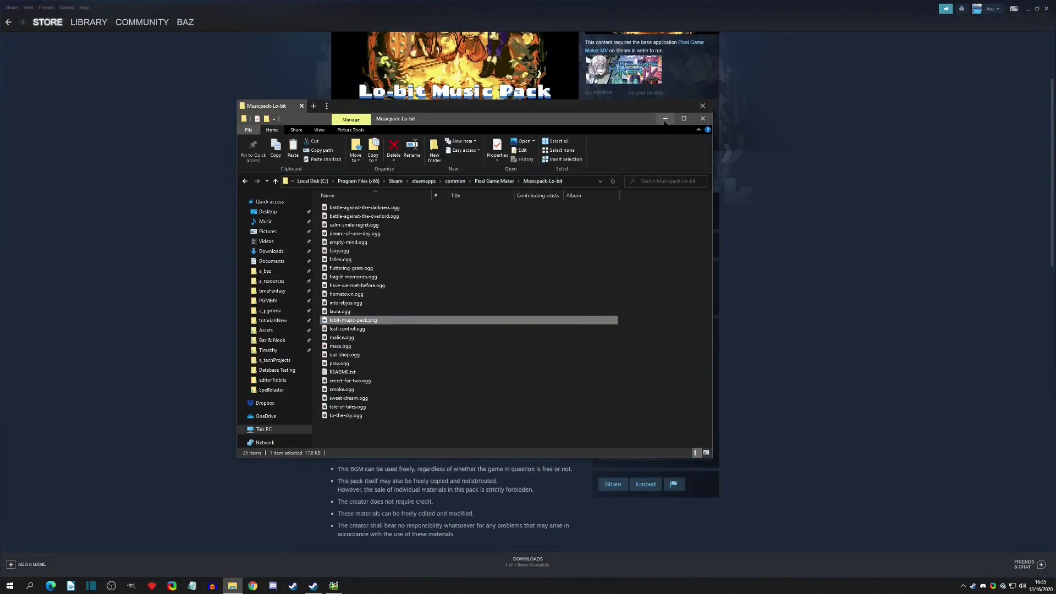
left_click(665, 119)
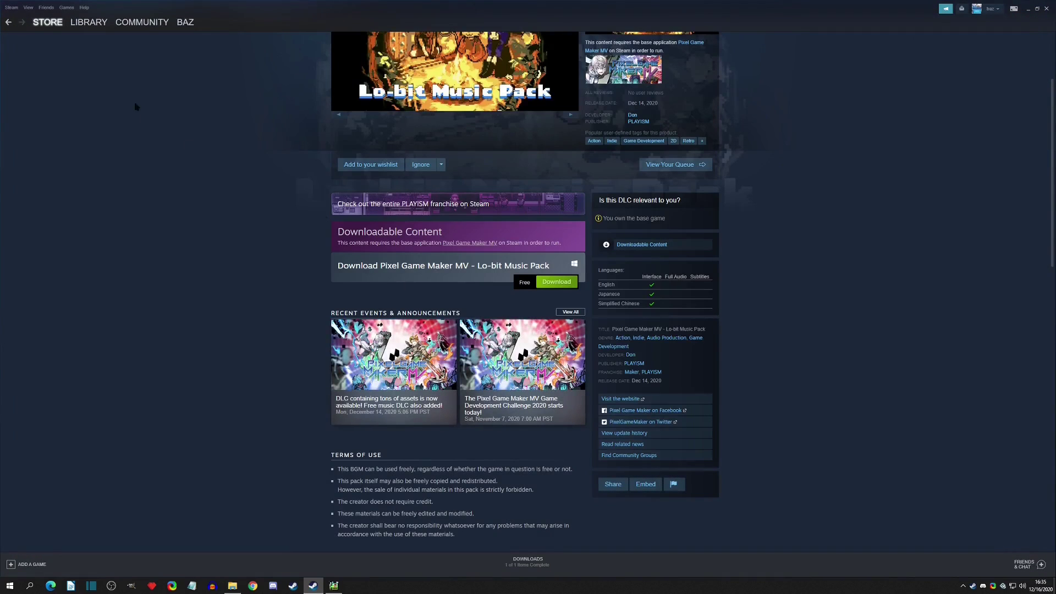
Step: Return to the Pixel Game Maker MV store page and look over the DLC rows
left_click(8, 22)
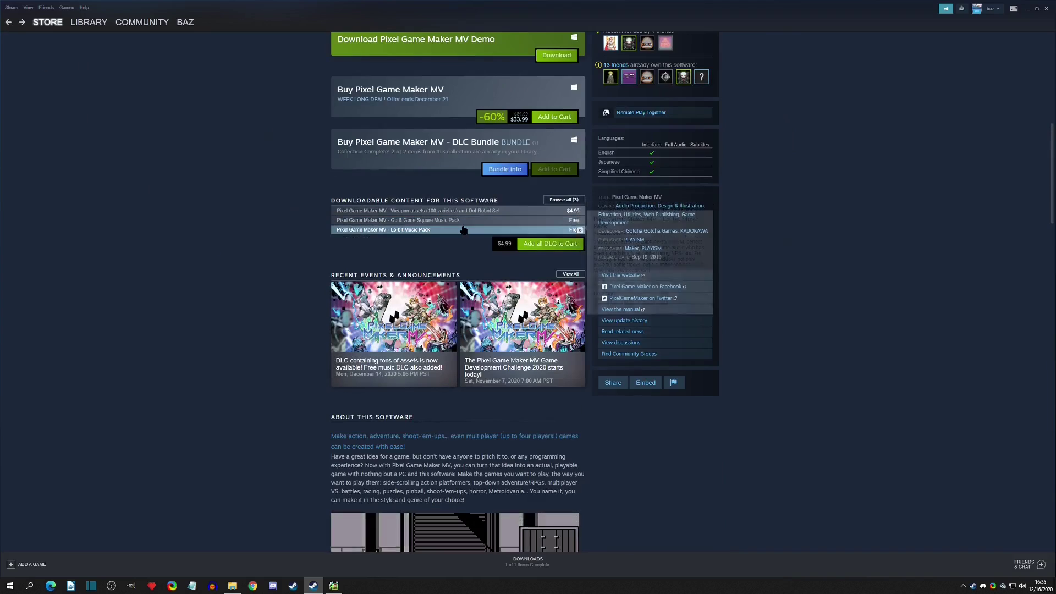
mouse_move(486, 214)
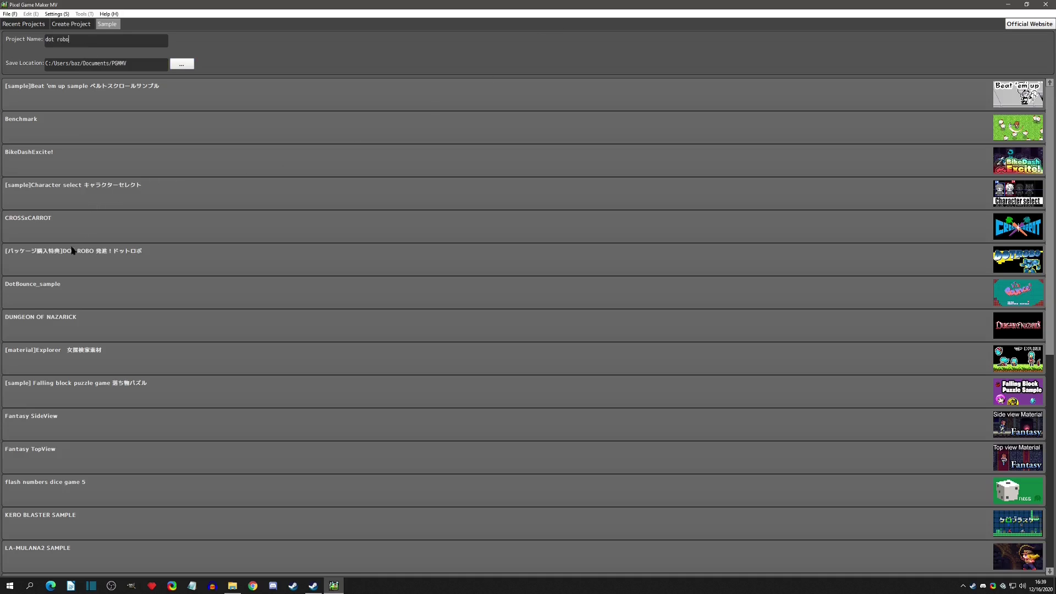
Step: Create a project from the DOT ROBO sample and launch a test play
double_click(70, 266)
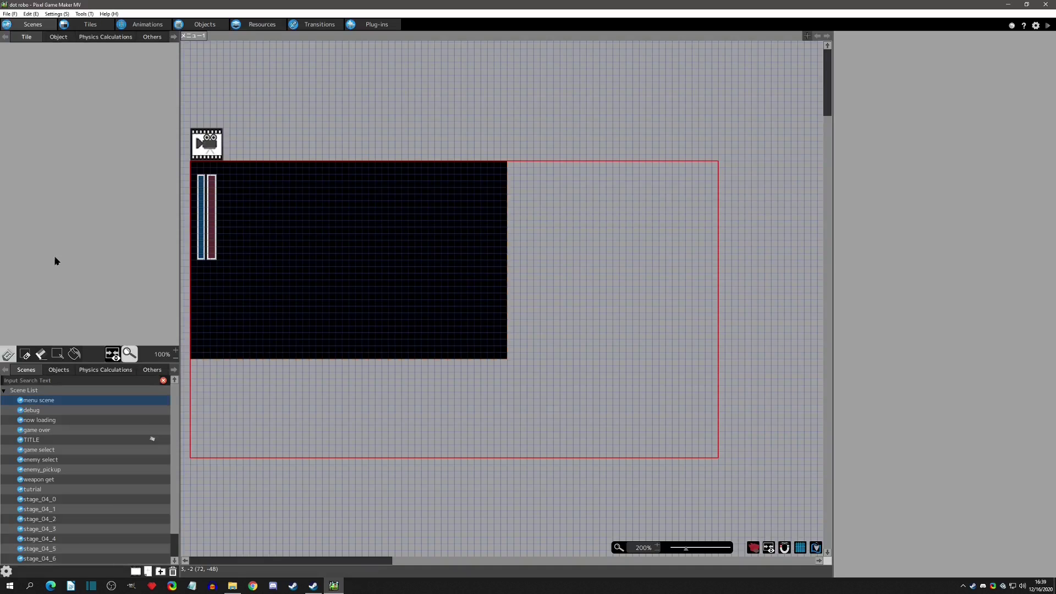
left_click(1048, 25)
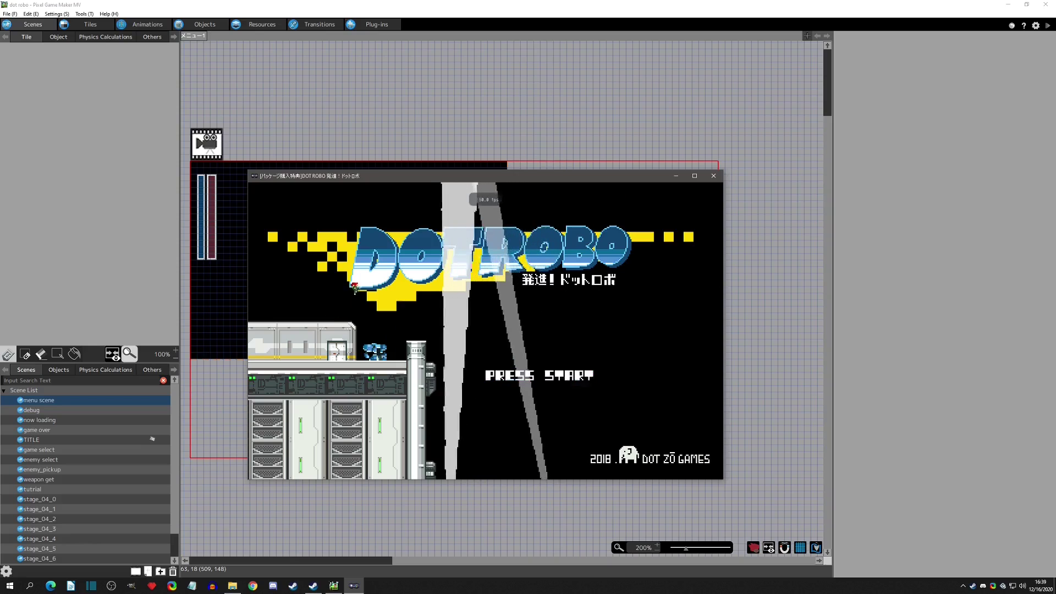
Step: Confirm through the title screen, START, and the RED ROBO stage selection
key("Return")
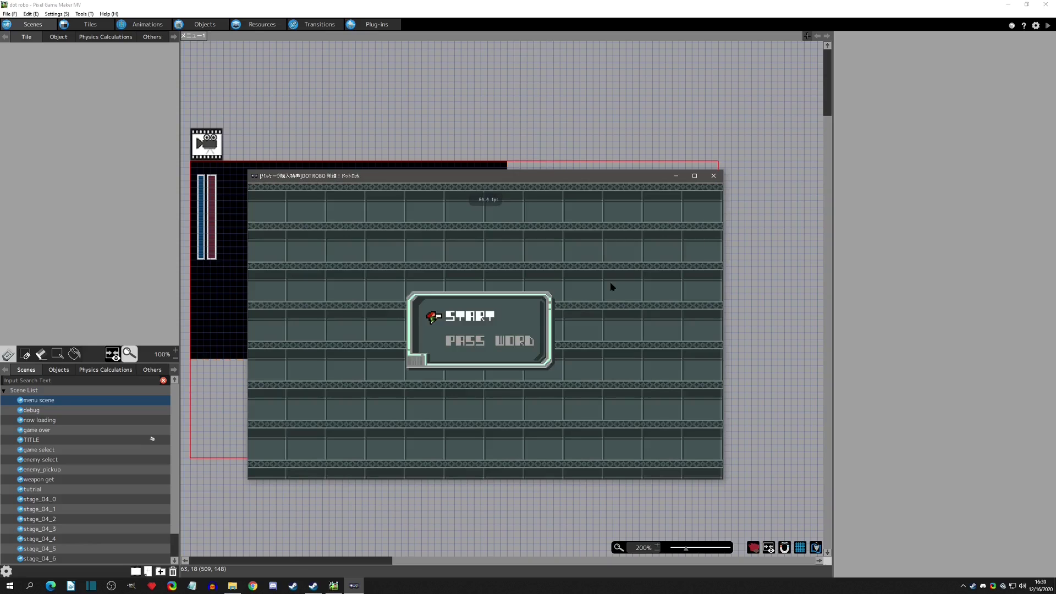
key("Return")
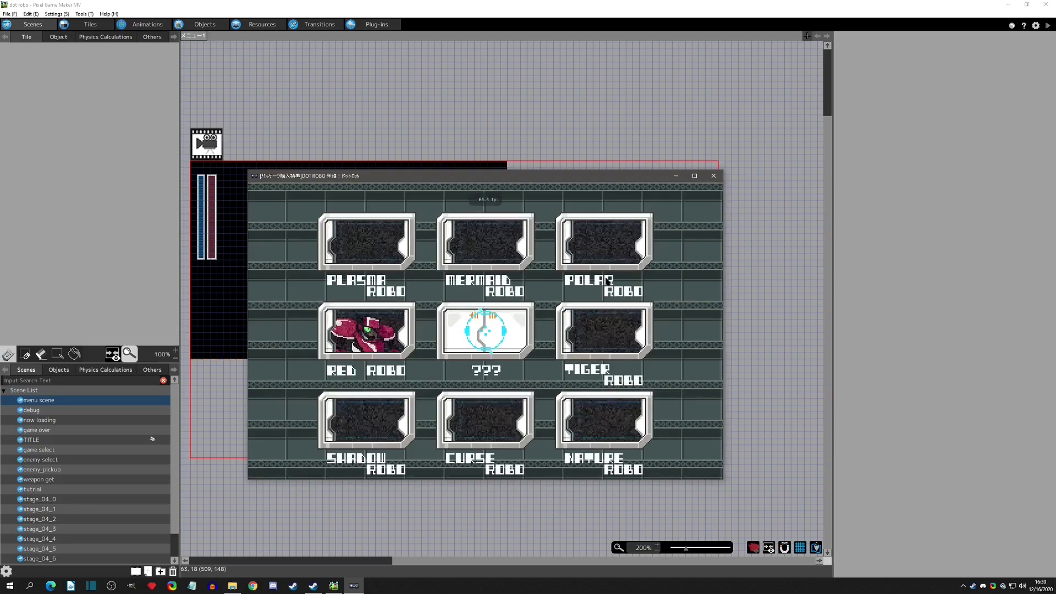
key("Return")
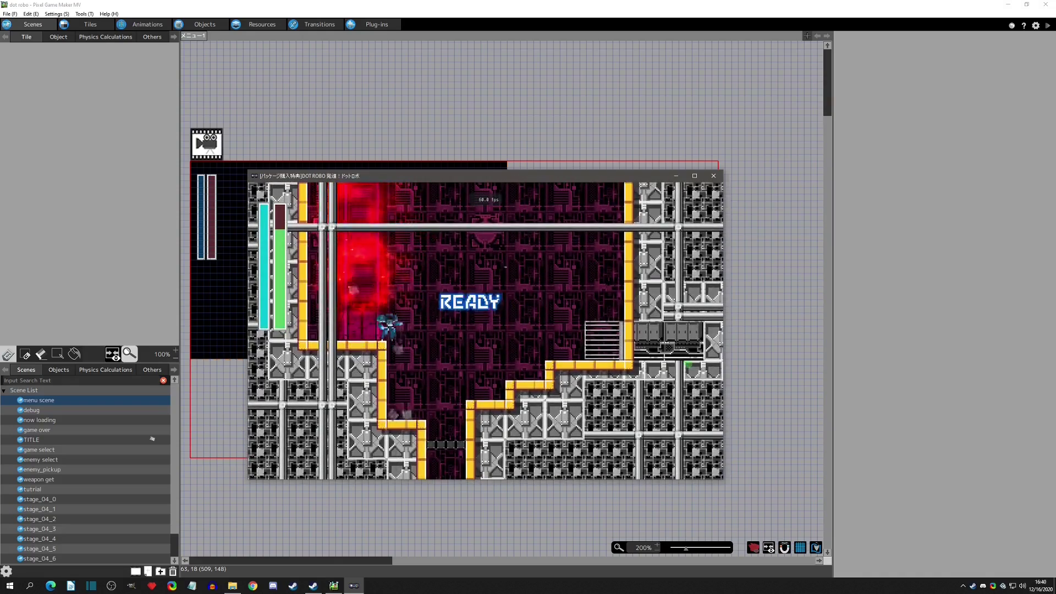
Step: Move the robot and pilot along the platforms, then board the robot and walk it left
key("Right")
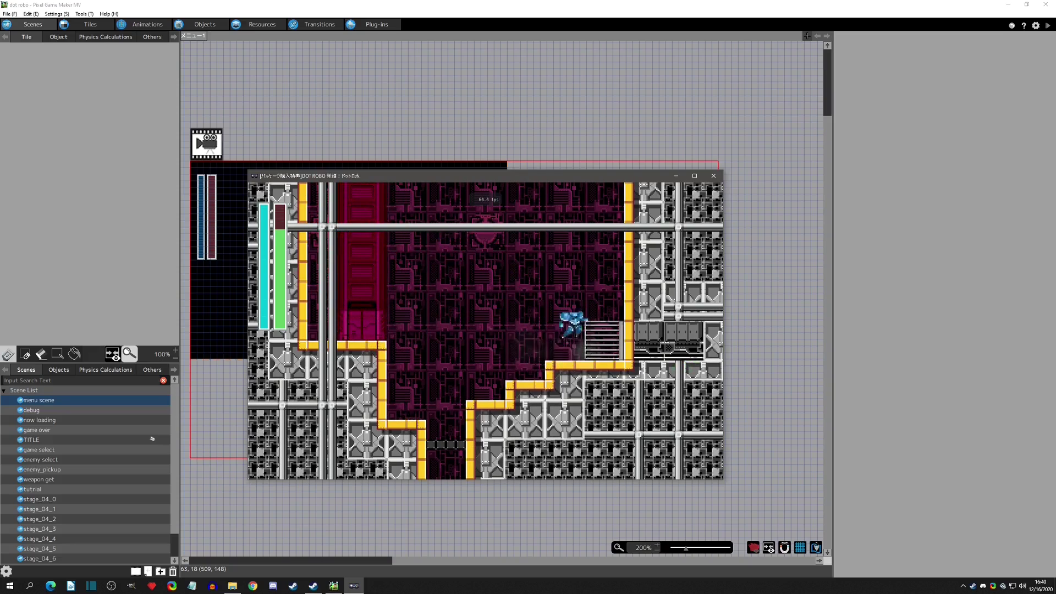
key("Left")
key("Right")
key("Right")
key("Left")
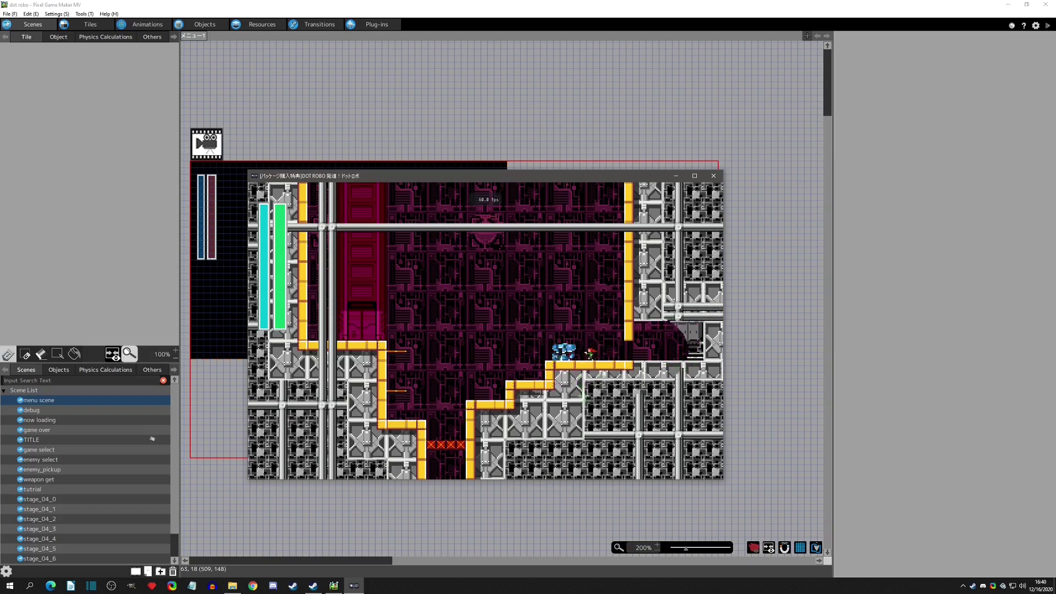
key("Left")
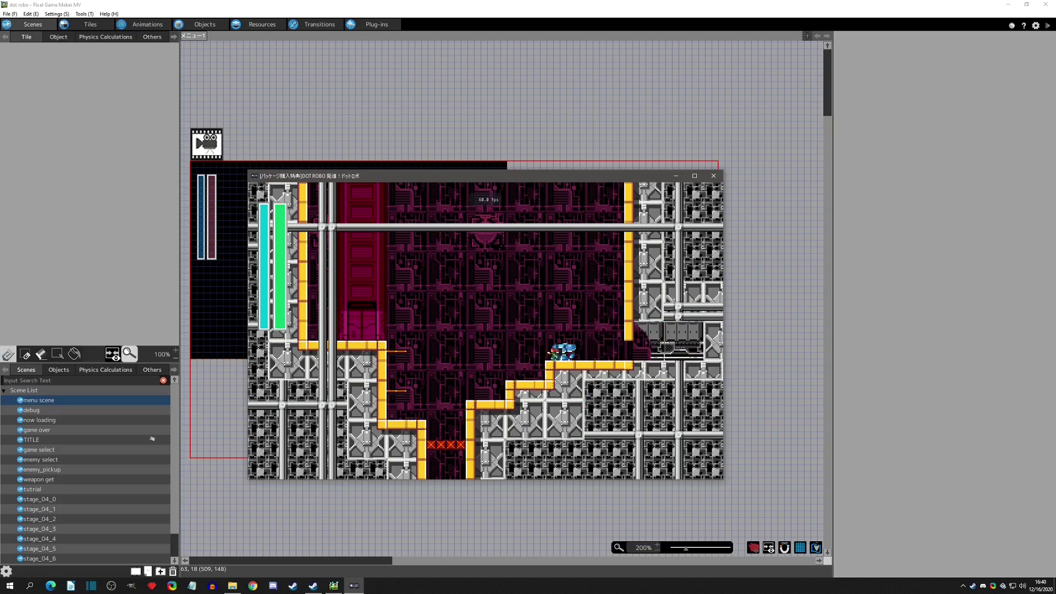
key("Left")
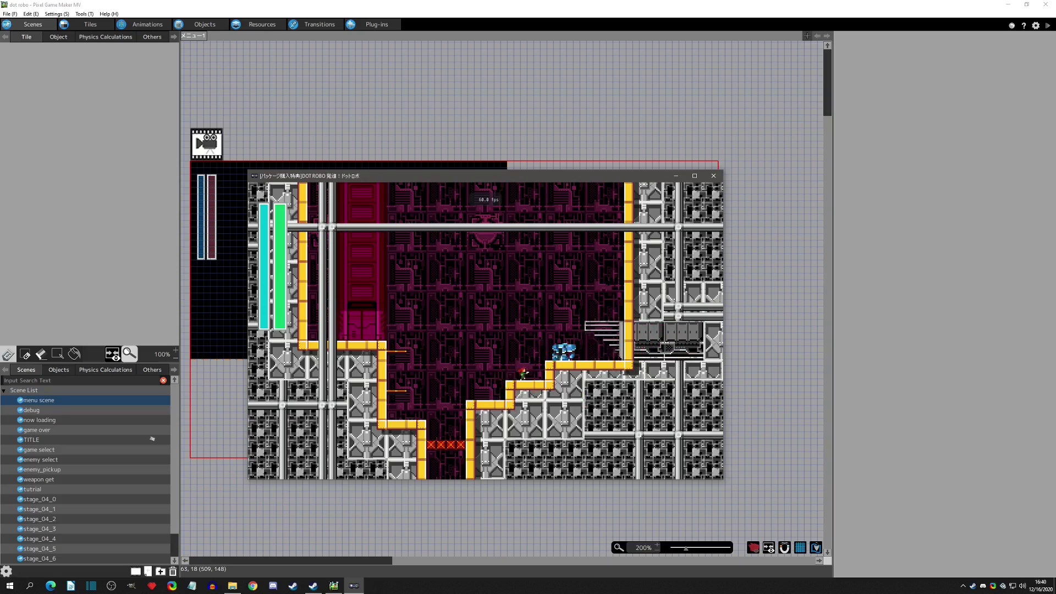
key("Right")
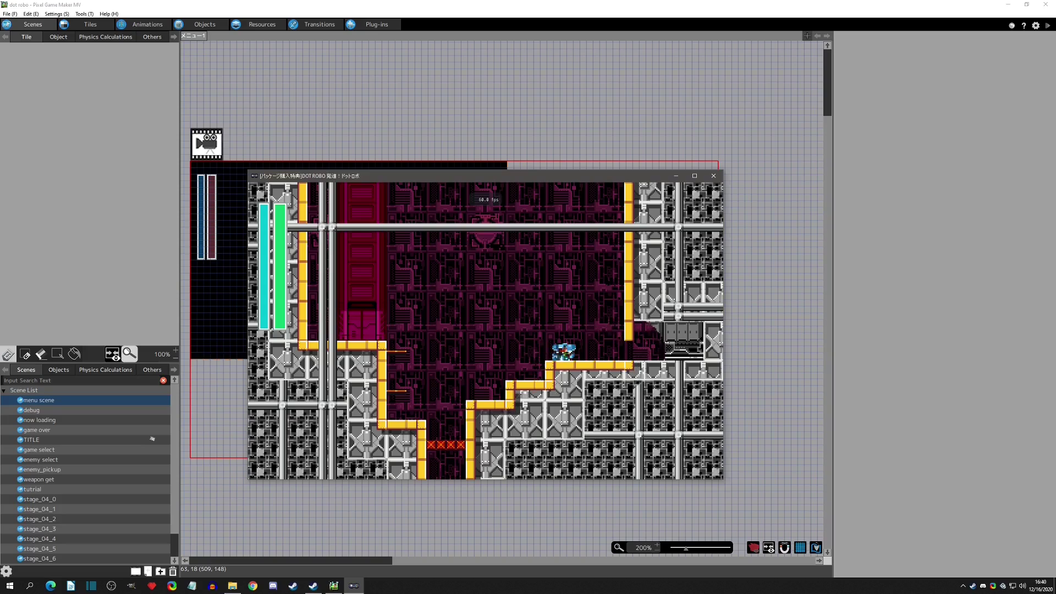
key("Right")
key("Right")
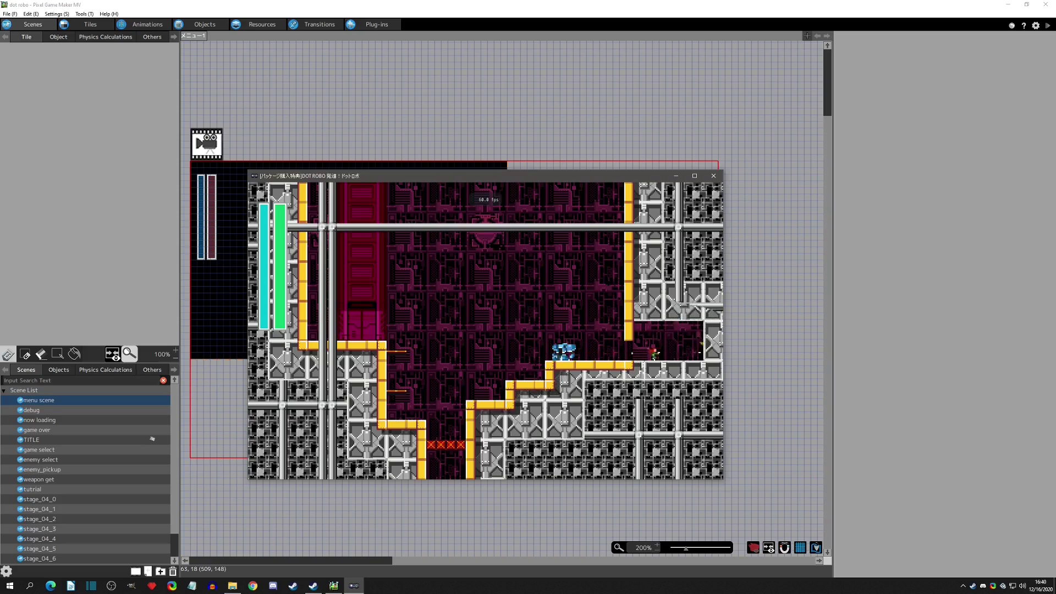
key("Left")
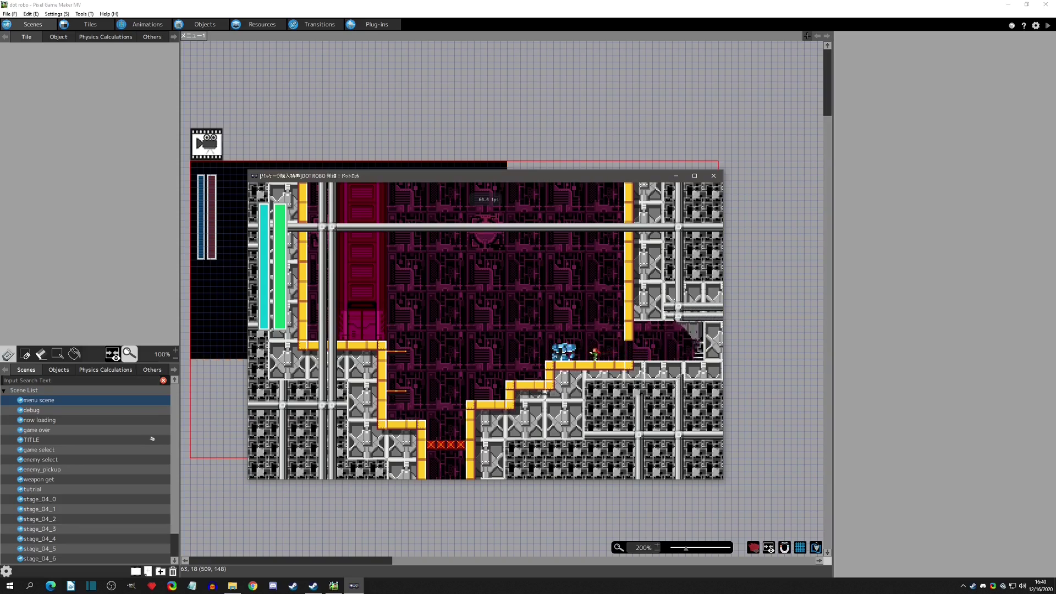
key("Left")
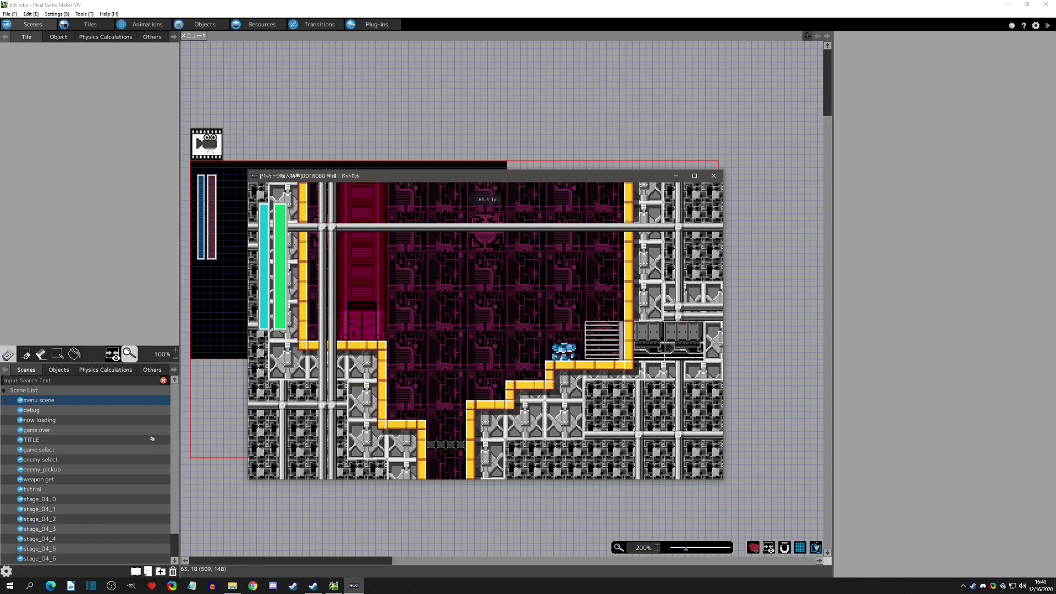
key("Left")
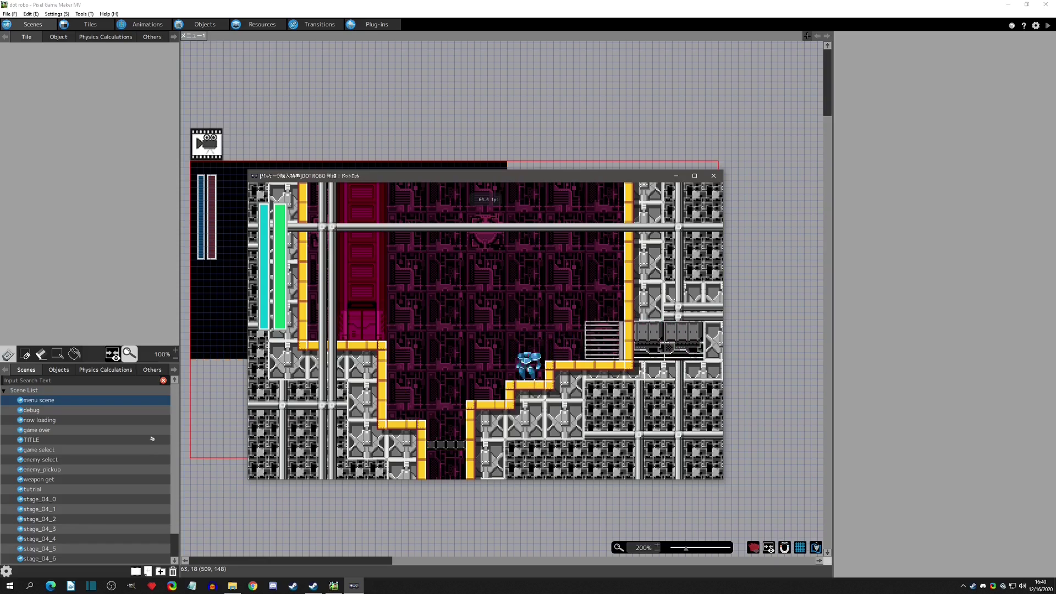
key("Left")
Step: Eject the pilot, jump across the ledges, re-board, drop into the room below, and close the preview
key("Down")
key("Left")
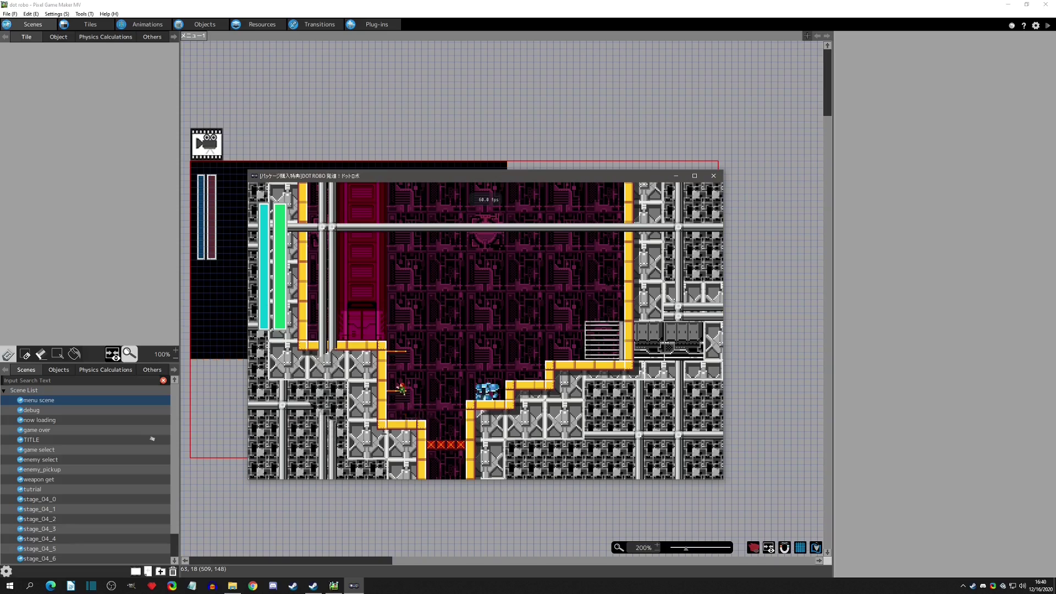
key("z")
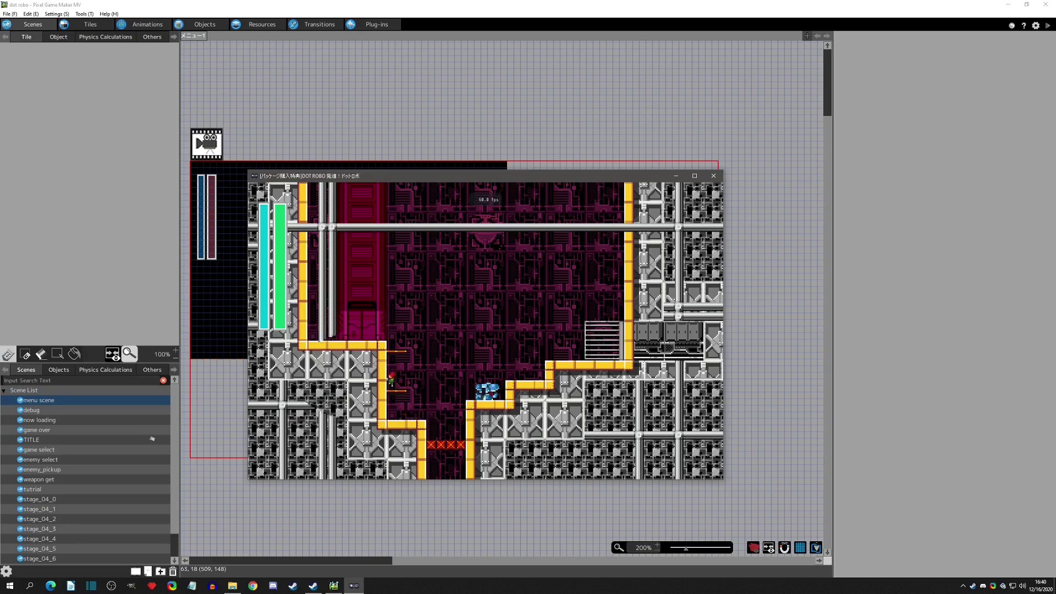
key("z")
key("Left")
key("Left")
key("Right")
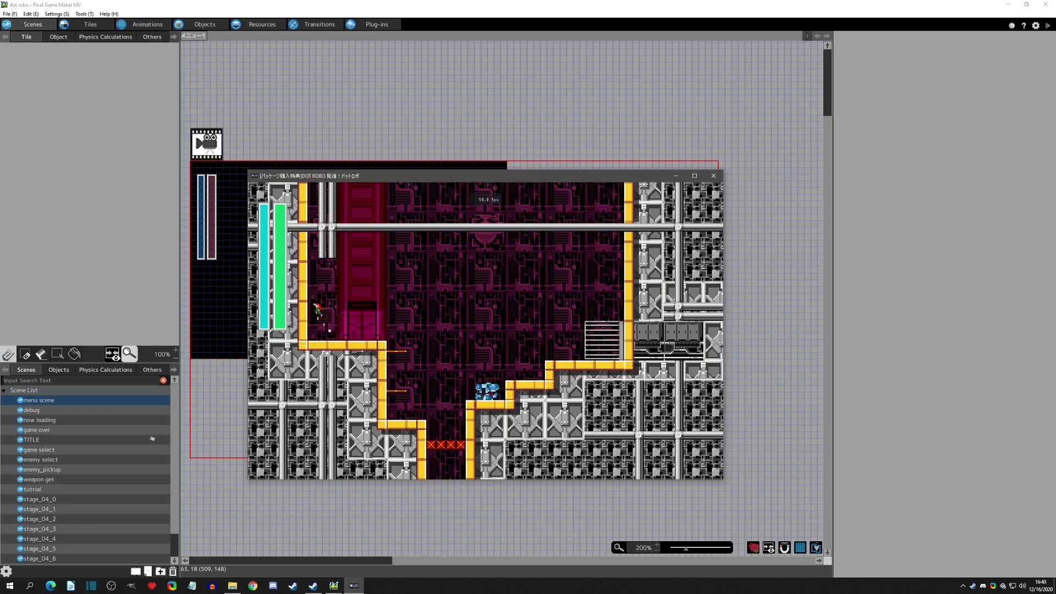
key("Down")
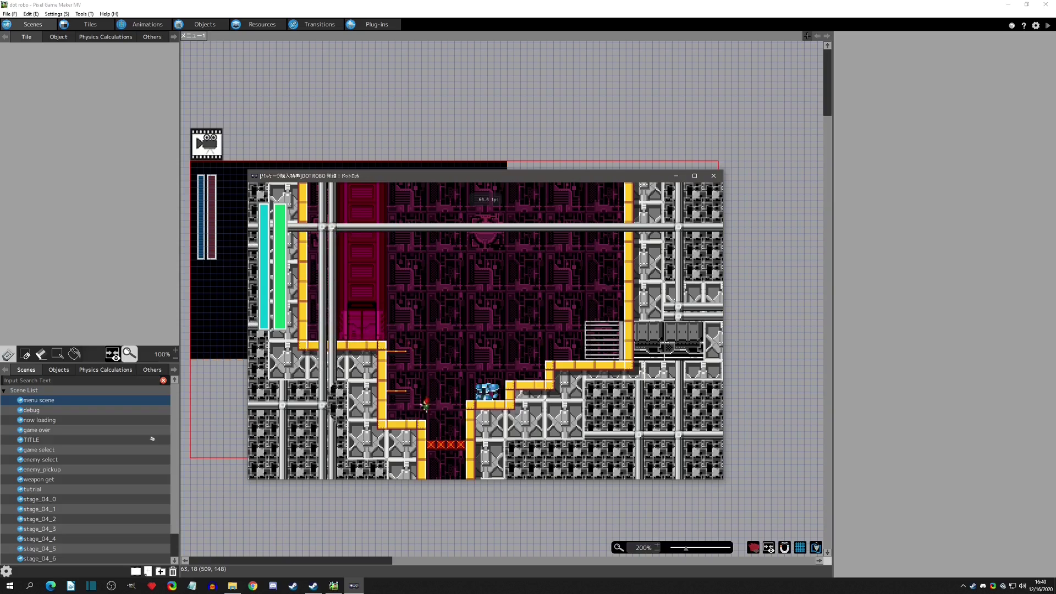
key("Right")
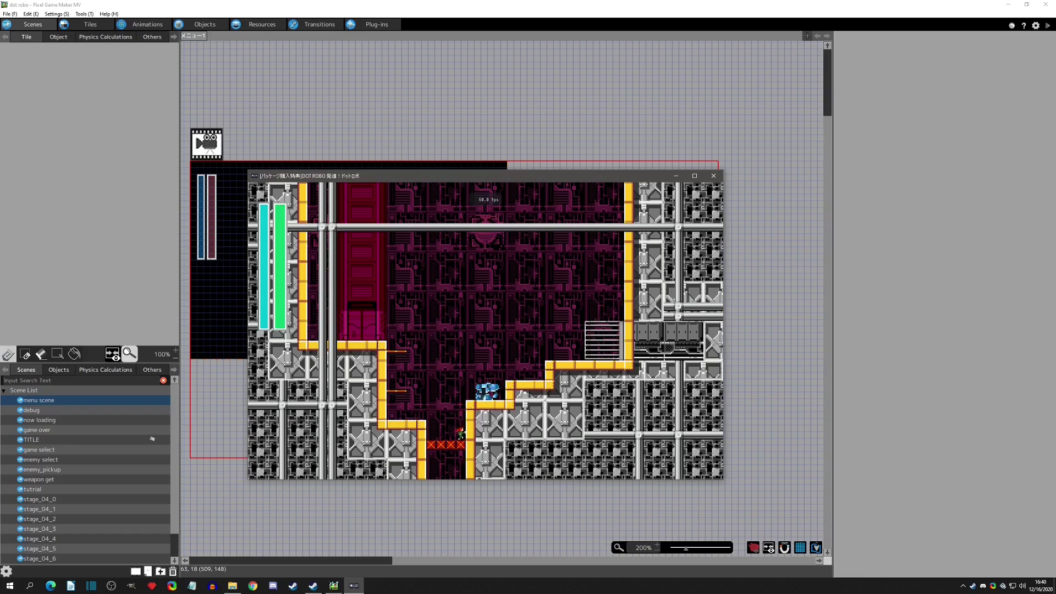
key("Up")
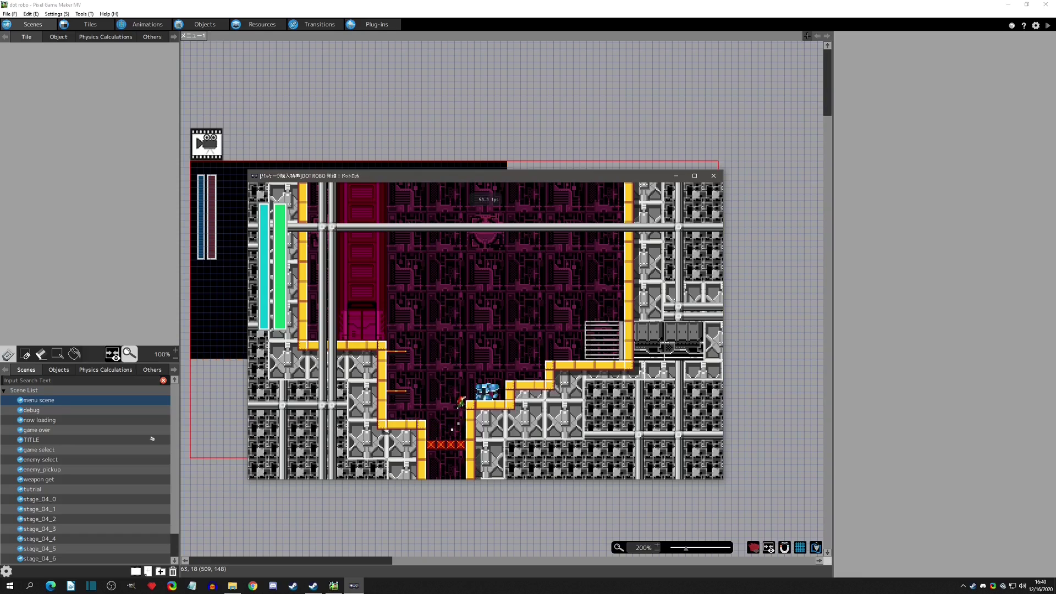
key("Down")
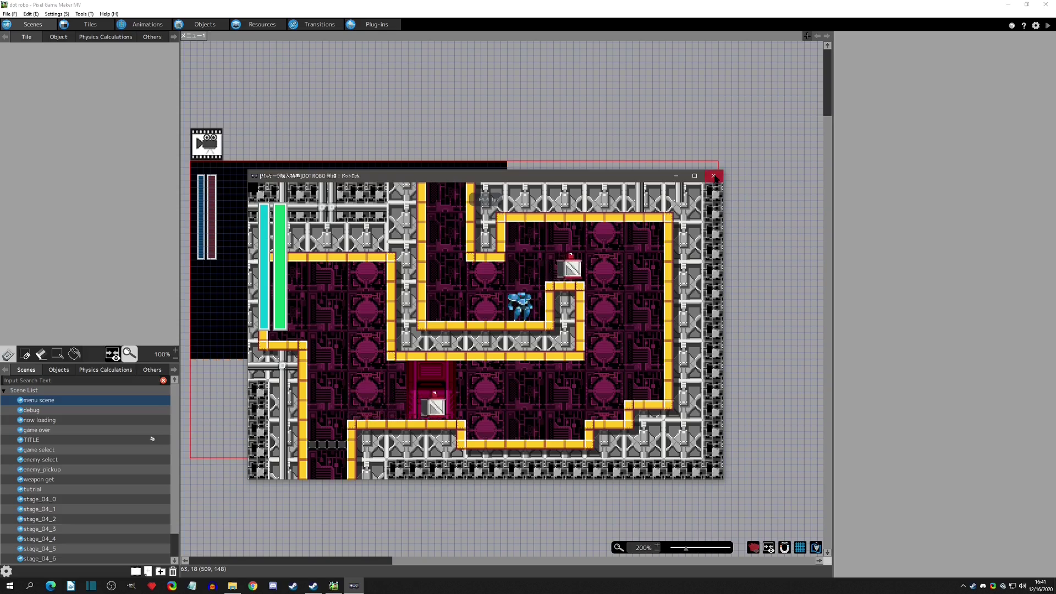
left_click(713, 175)
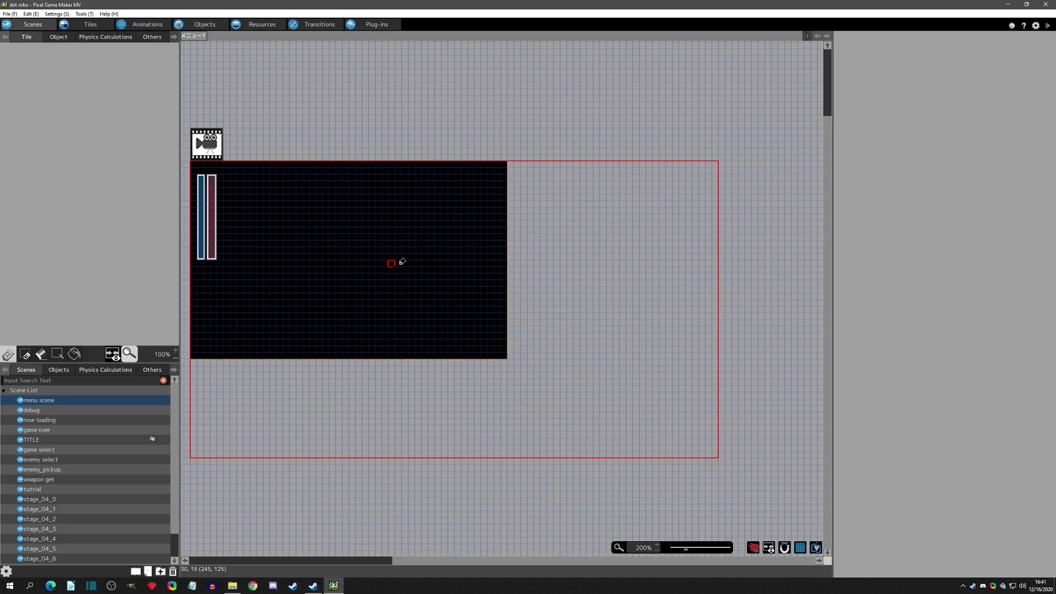
Step: Switch from the Objects tab to Resources to view the project's Images list
left_click(205, 25)
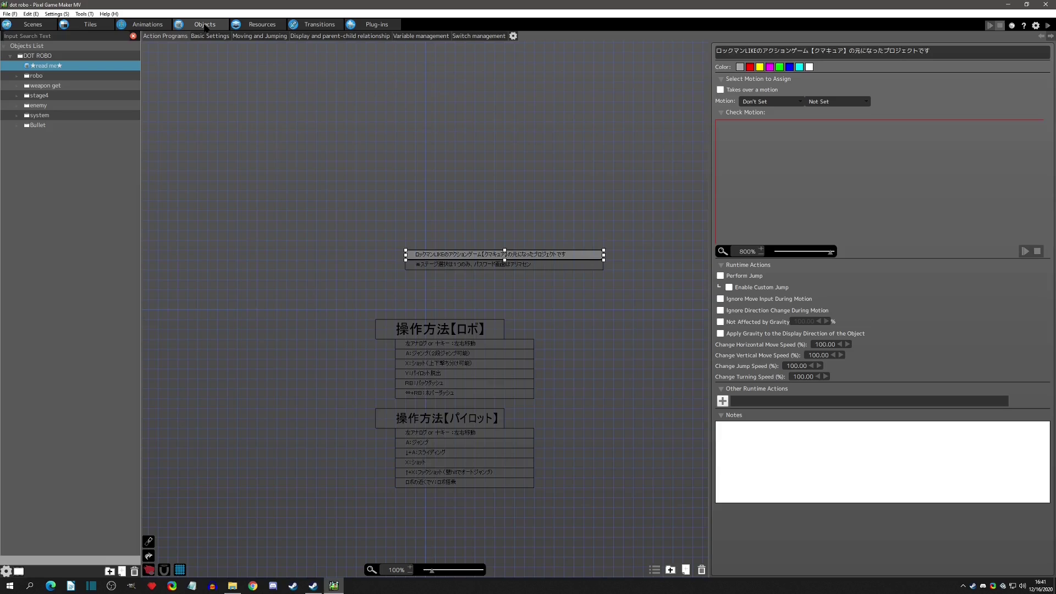
left_click(259, 25)
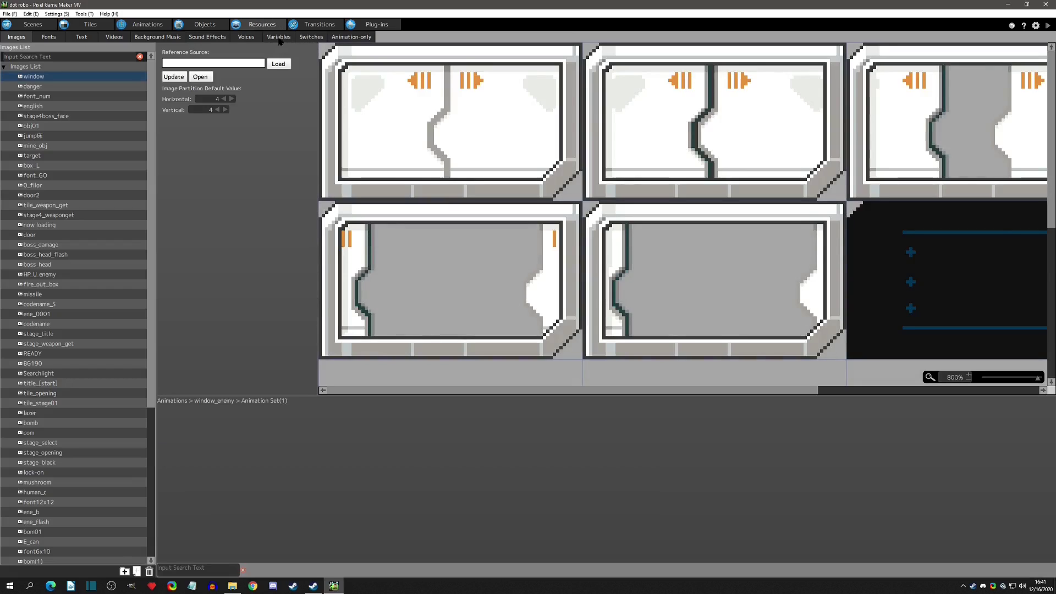
Step: In the Variables list, select 1P Controller ID and step through its first usage references
left_click(279, 37)
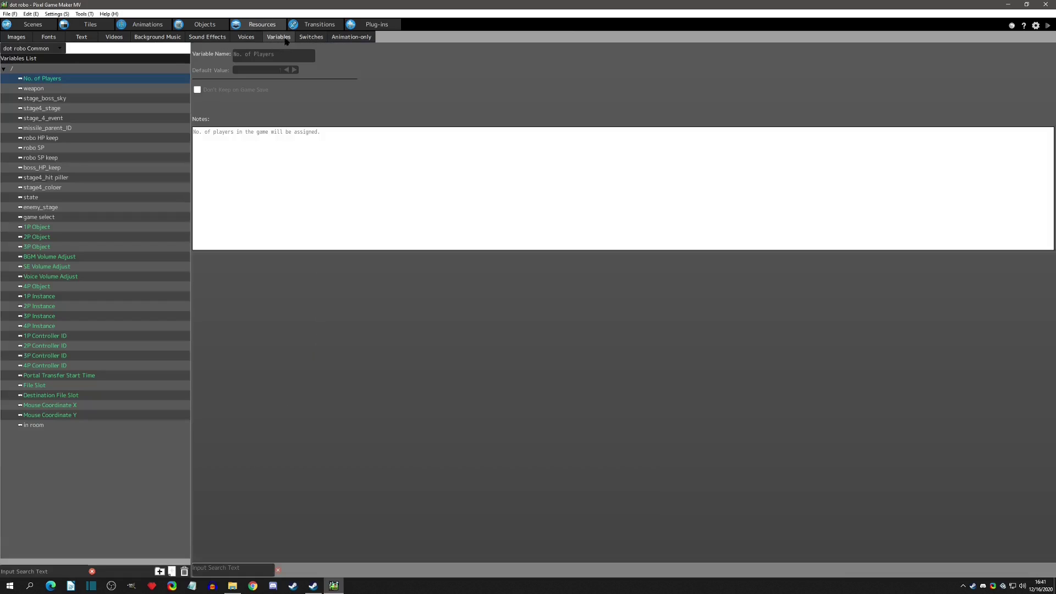
left_click(33, 337)
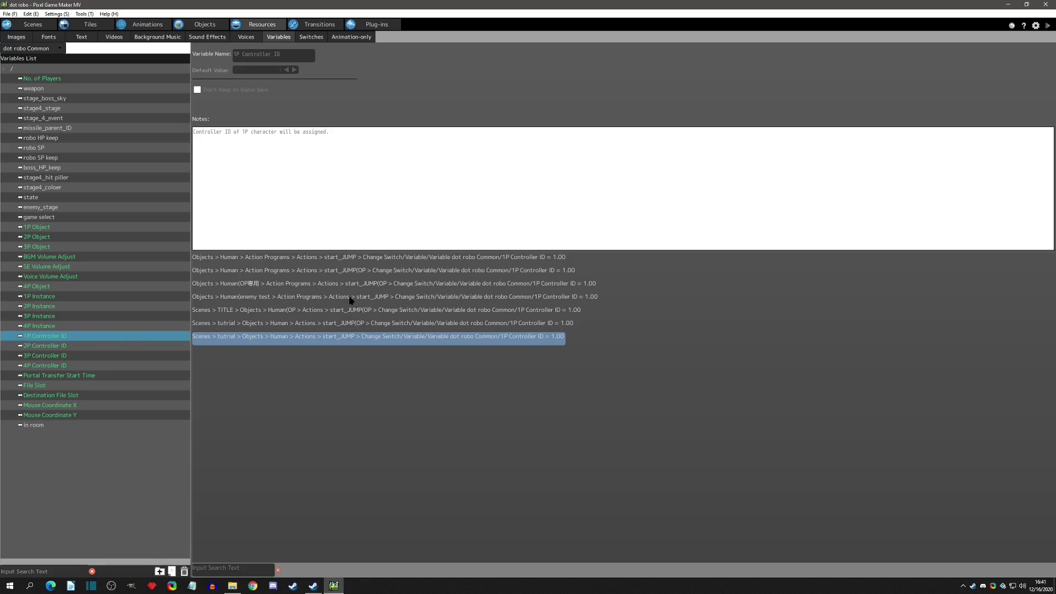
left_click(206, 259)
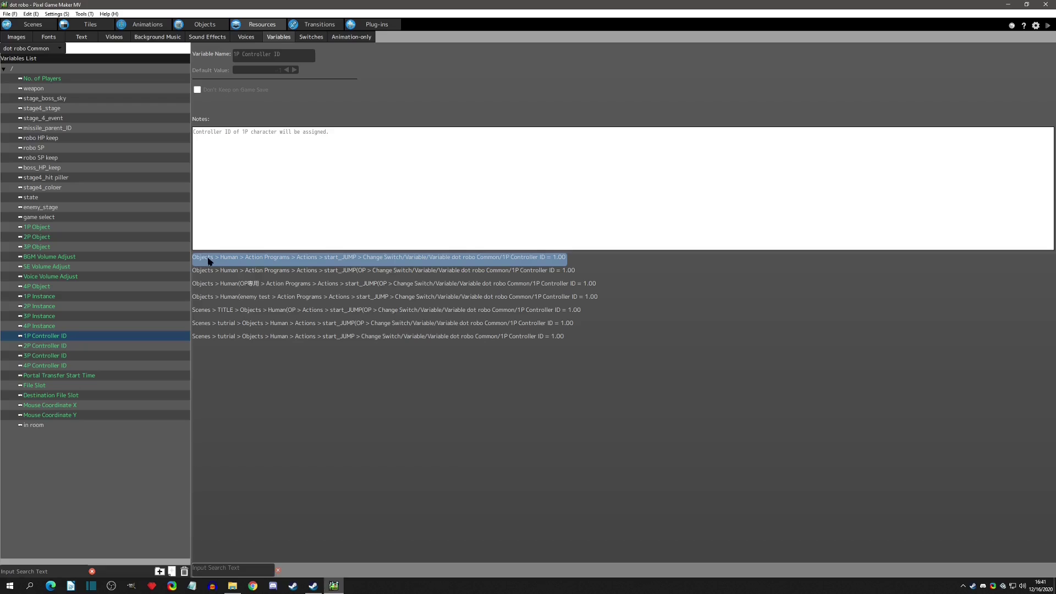
left_click(206, 271)
left_click(207, 285)
left_click(206, 298)
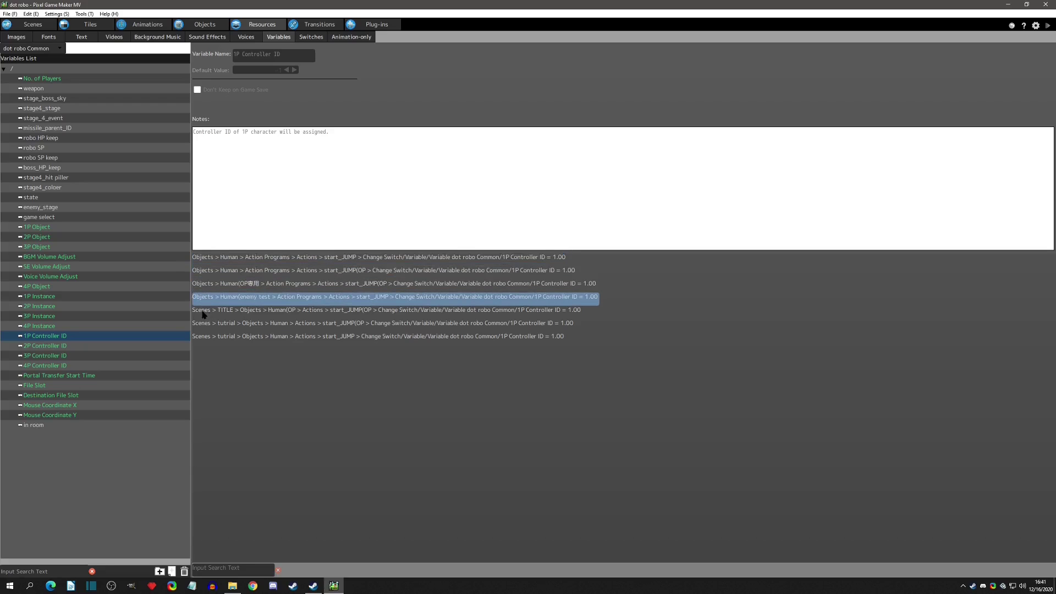
Step: Check the TITLE and tutorial scene references, then bring up options for the top start_JUMP reference
left_click(204, 311)
left_click(203, 324)
left_click(203, 336)
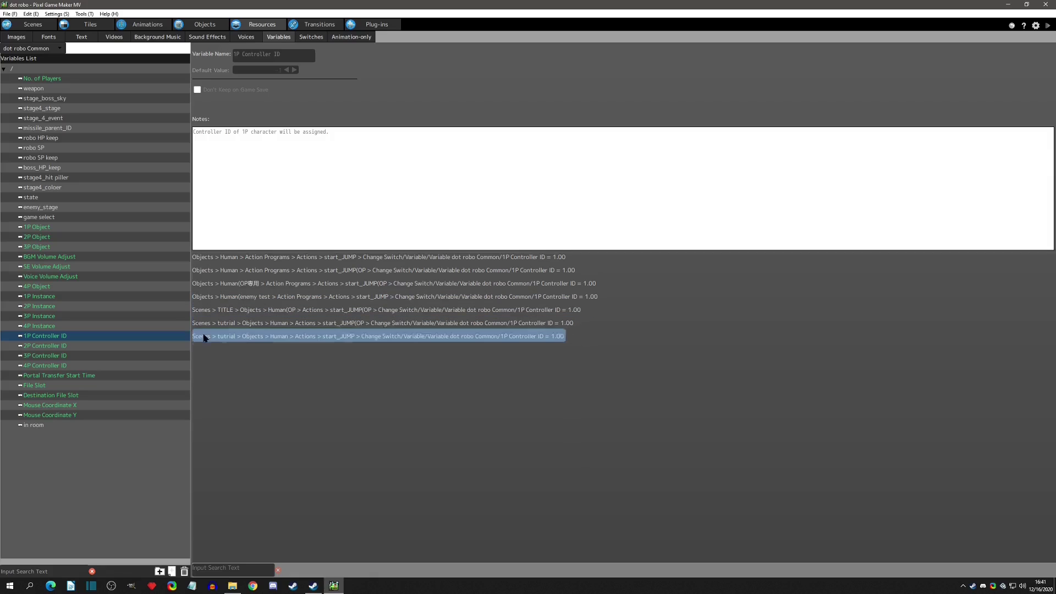
left_click(204, 313)
left_click(203, 327)
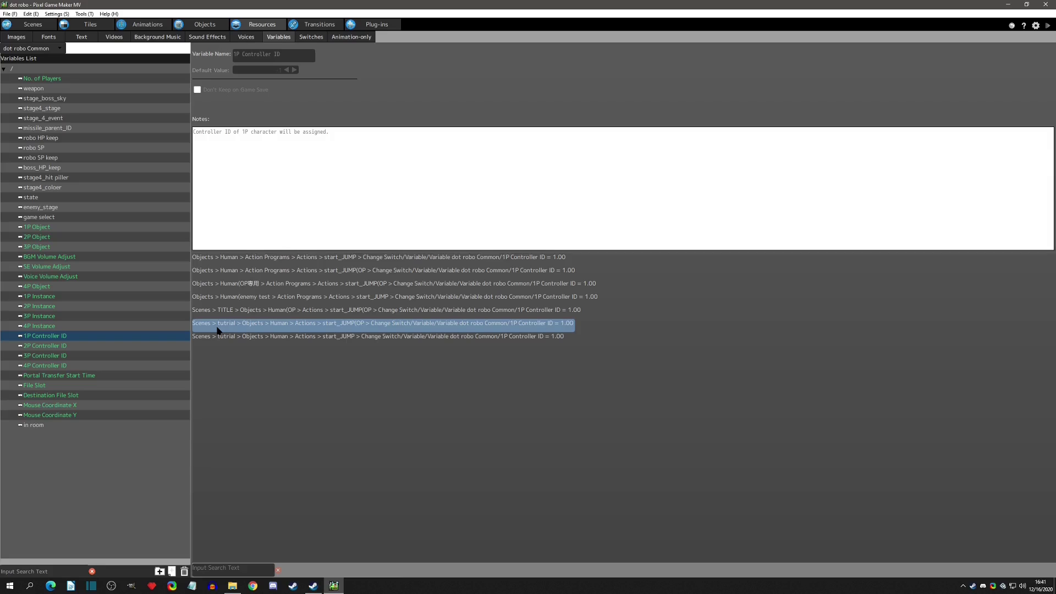
key("Up")
key("Up")
left_click(203, 258)
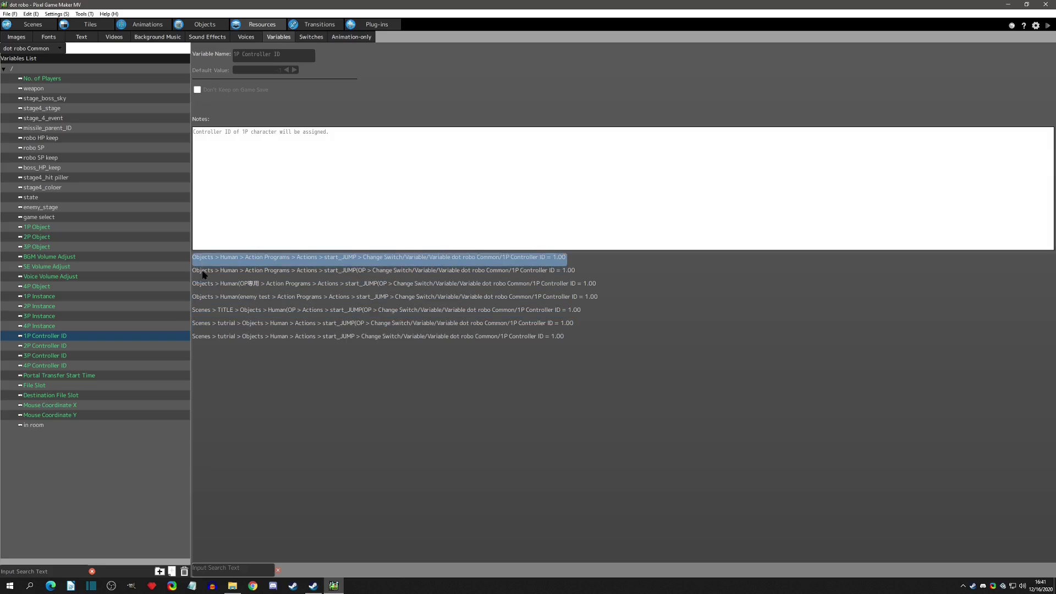
left_click(203, 272)
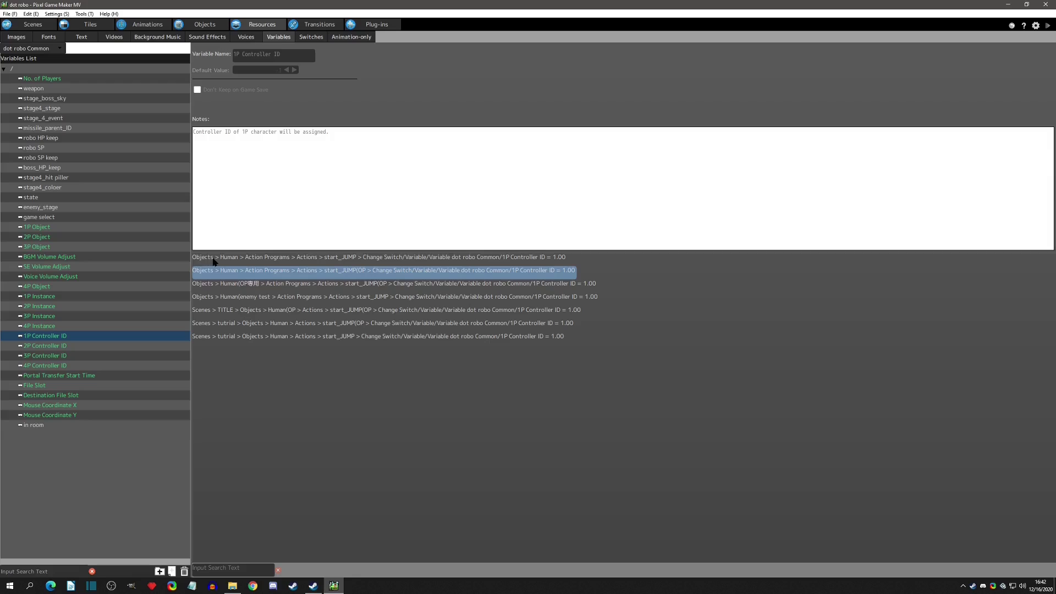
left_click(214, 258)
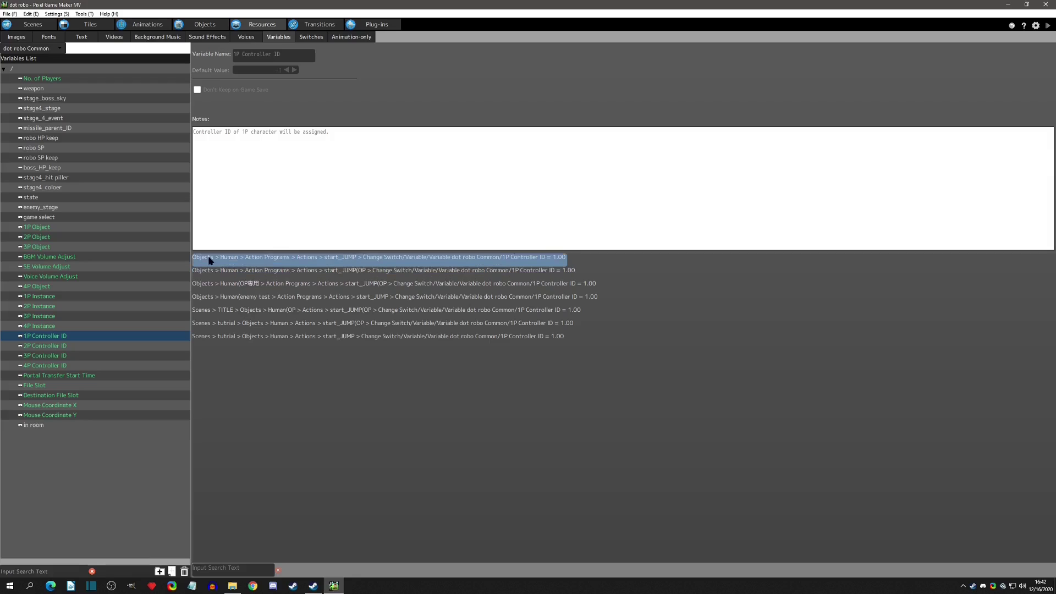
right_click(554, 263)
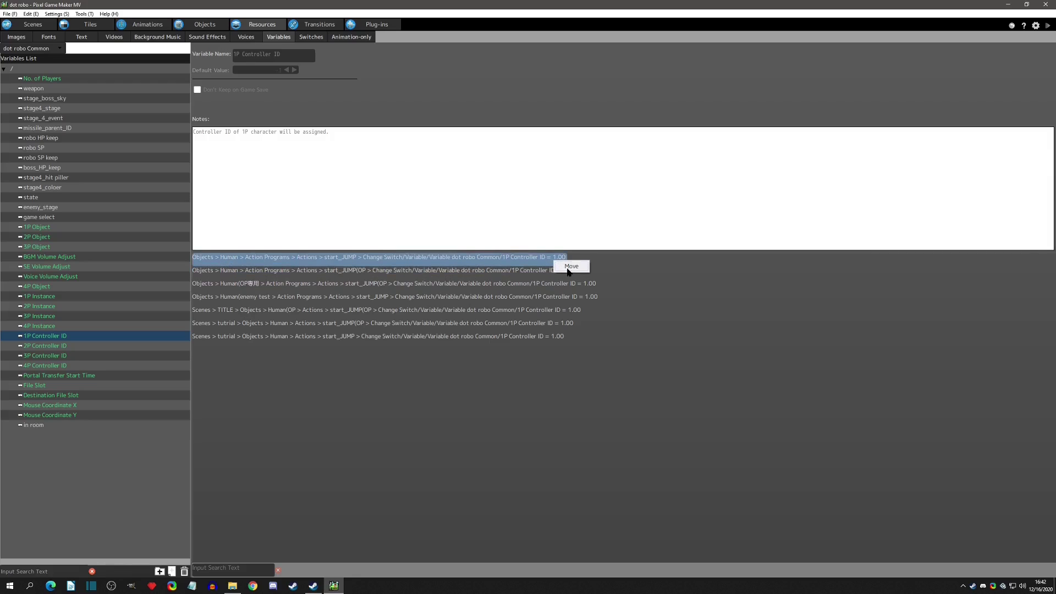
Step: Change the Human object's start_JUMP action to set 1P Controller ID to -1
left_click(569, 267)
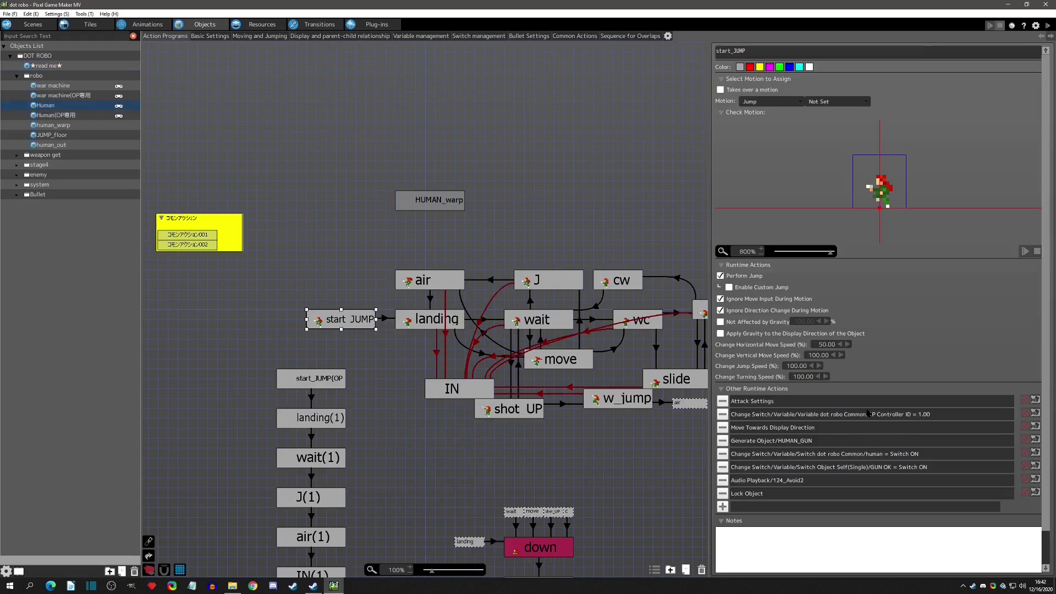
double_click(884, 415)
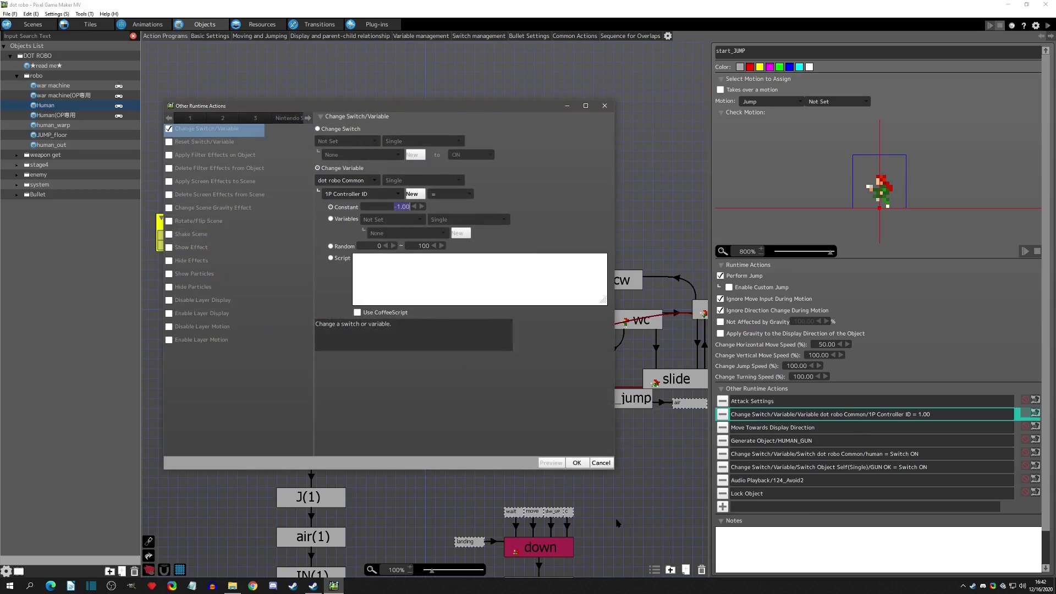
left_click(575, 463)
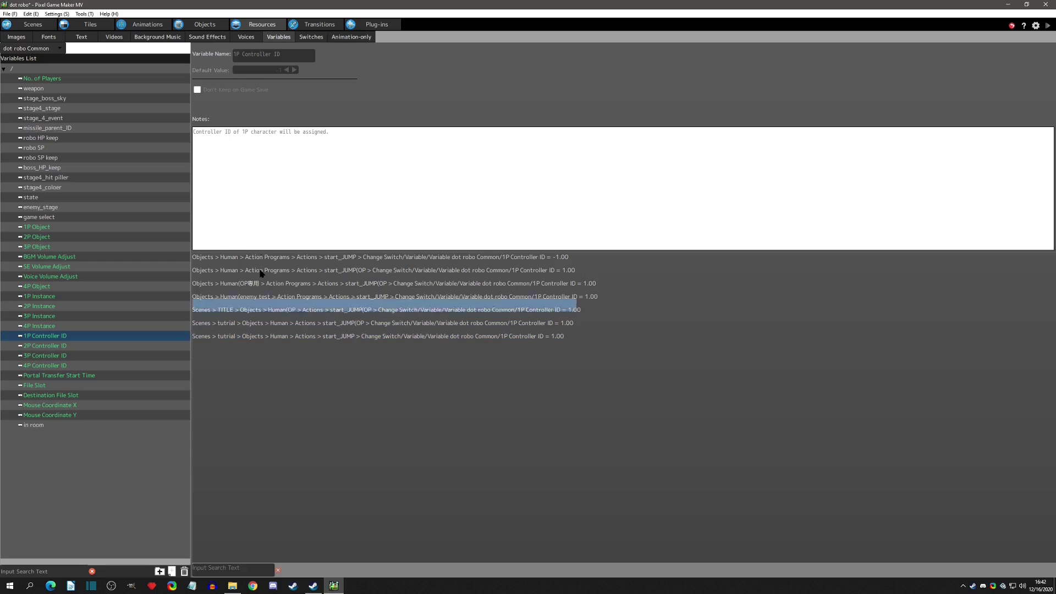
Step: Set the 1P Controller ID constant to -1.00 in Human's start_JUMP(OP action
left_click(262, 270)
double_click(305, 273)
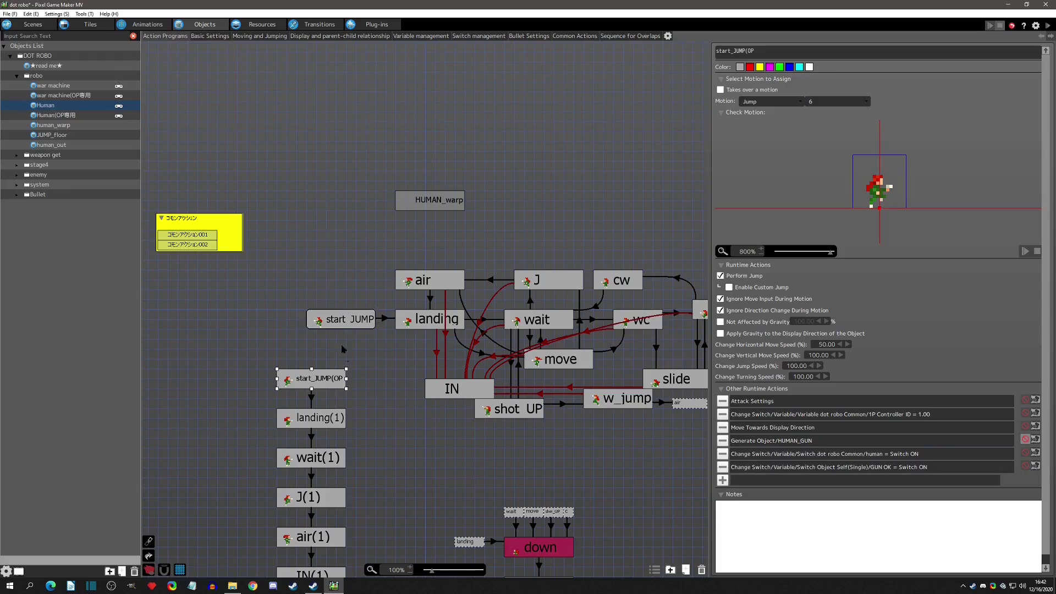
double_click(812, 417)
left_click(395, 195)
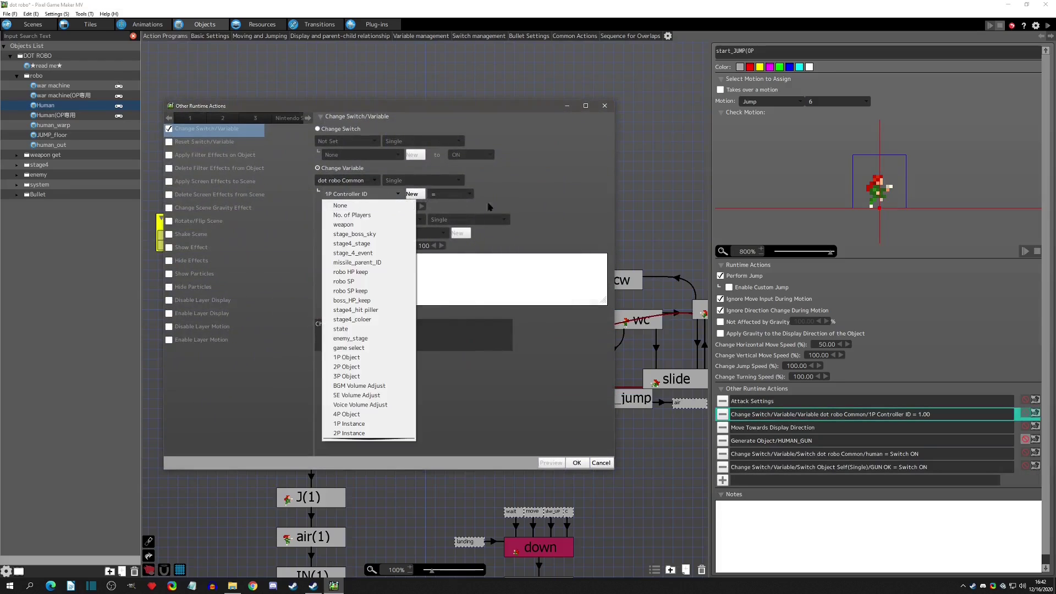
left_click(480, 206)
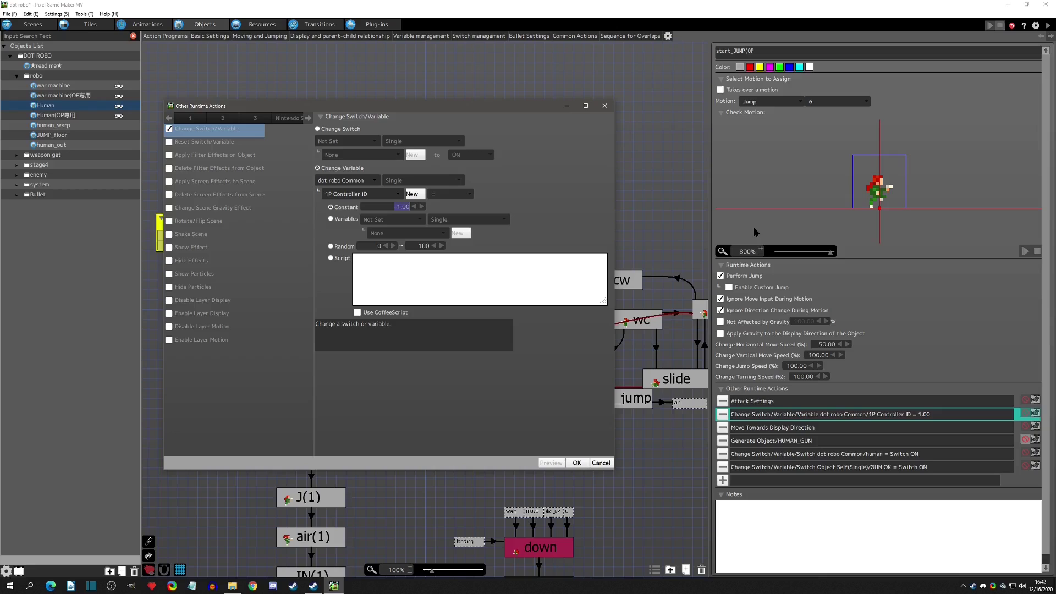
left_click(533, 427)
left_click(576, 463)
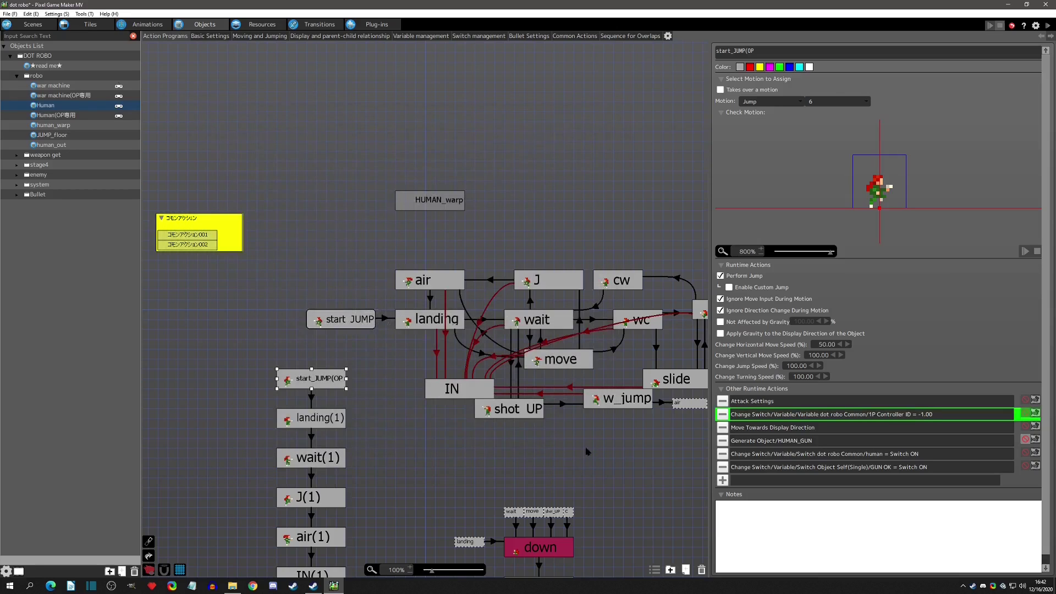
Step: Change the OP-only Human object's jump-start action to set 1P Controller ID to -1
left_click(261, 24)
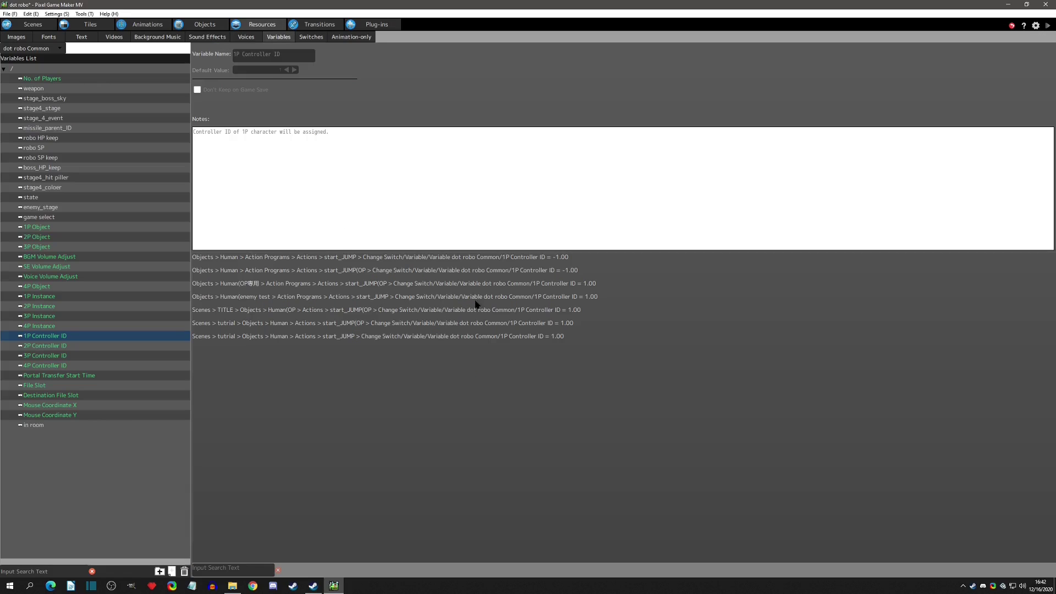
double_click(504, 286)
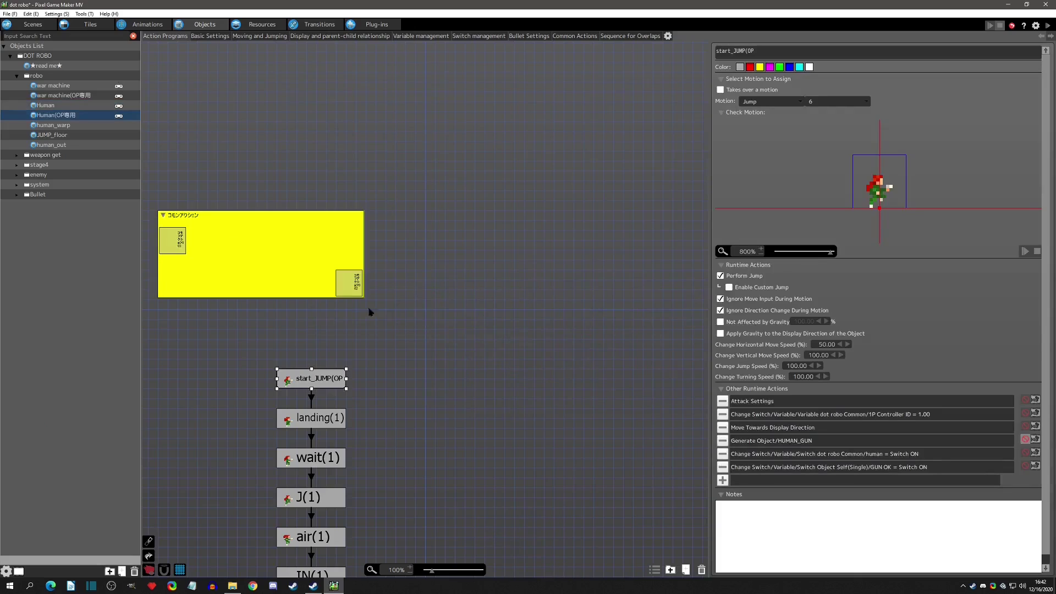
double_click(850, 417)
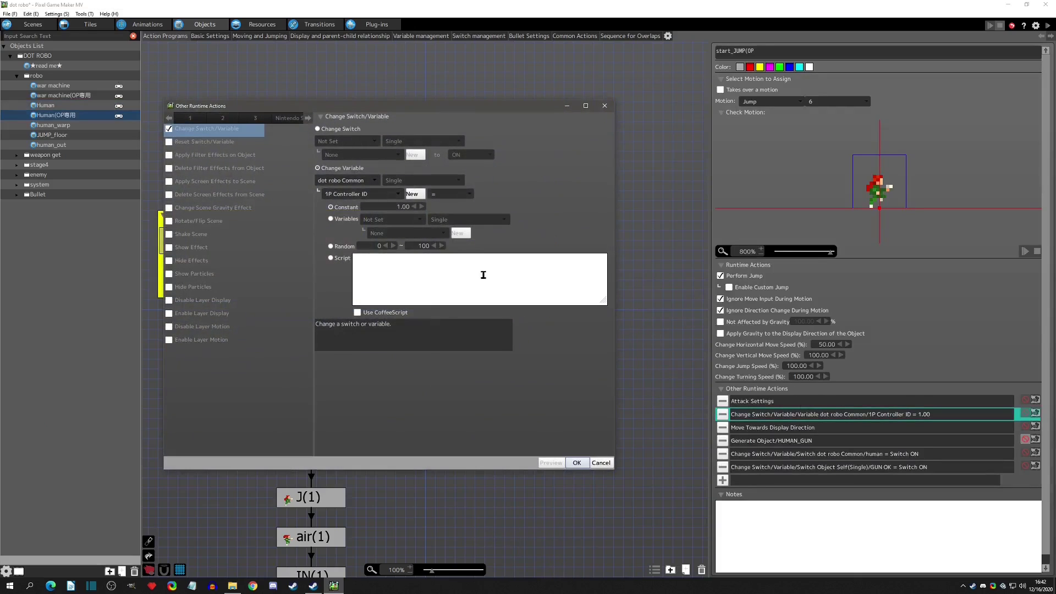
left_click(397, 206)
left_click(595, 462)
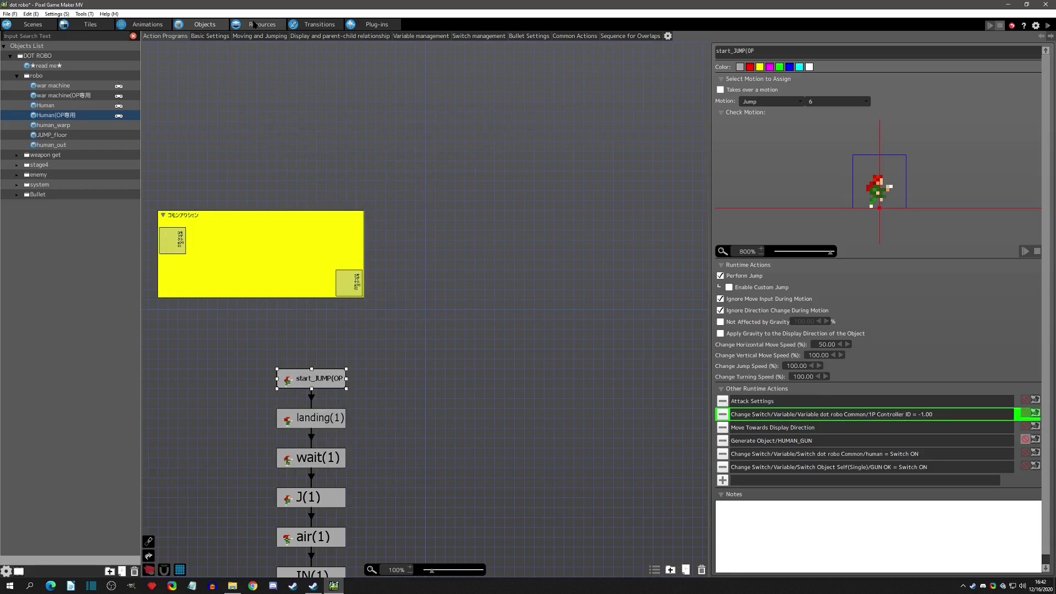
Step: Change the Human(enemy test) object's start_JUMP action to set 1P Controller ID to -1
left_click(257, 24)
double_click(231, 297)
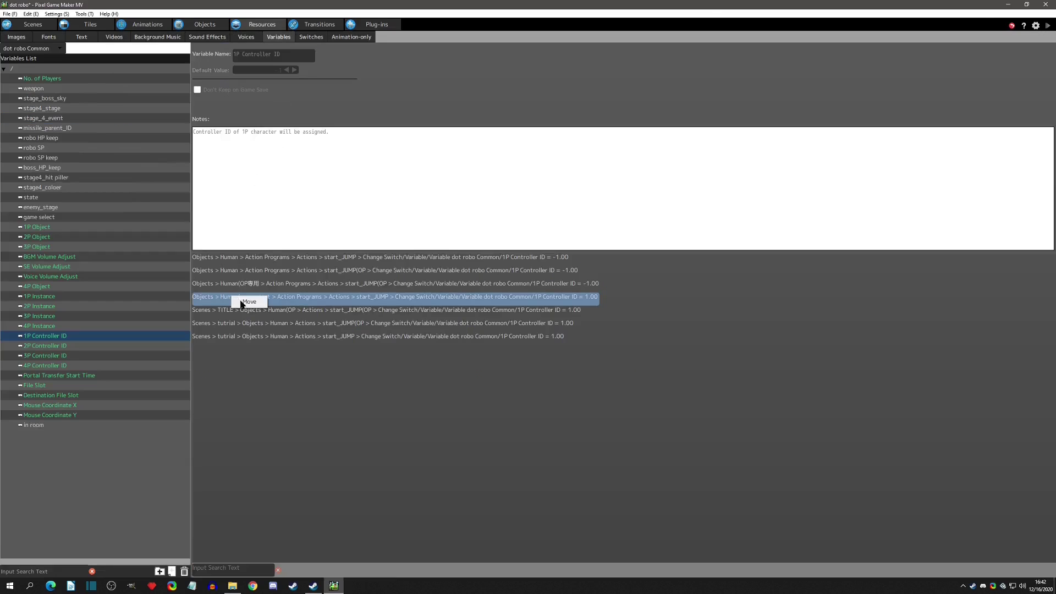
double_click(806, 415)
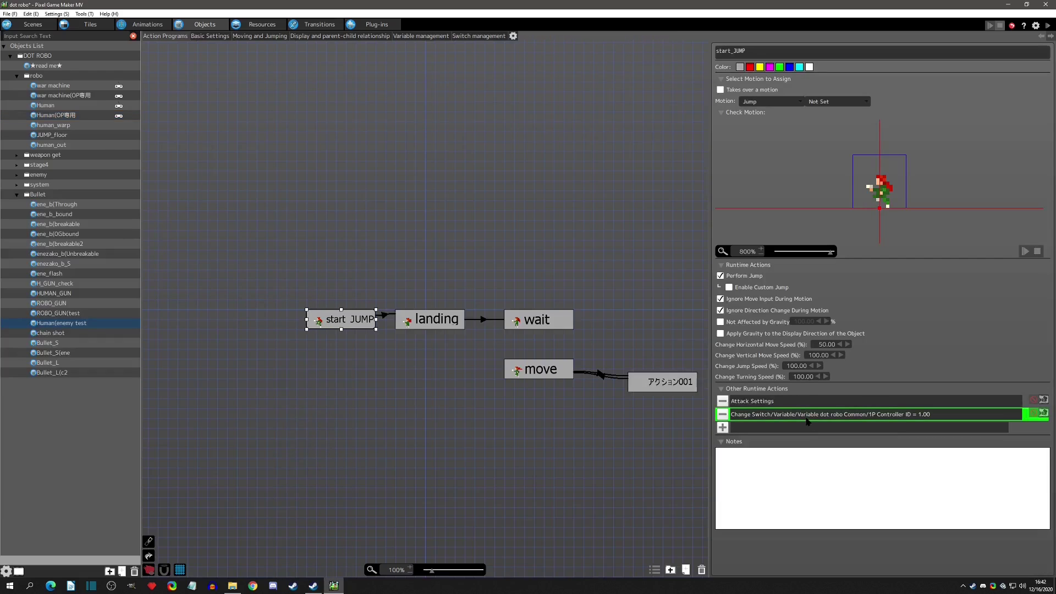
left_click(386, 209)
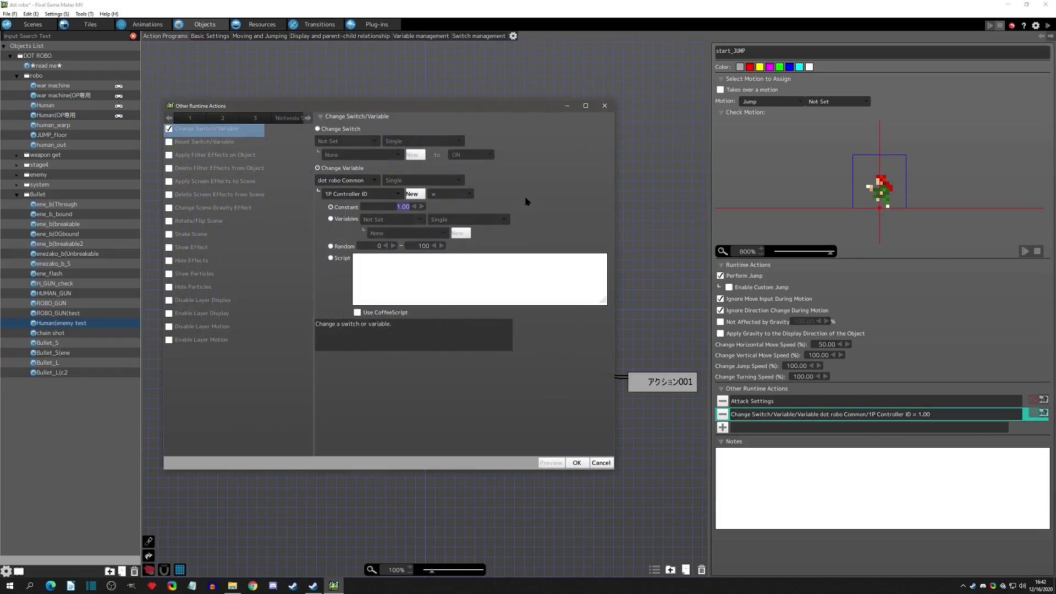
left_click(575, 463)
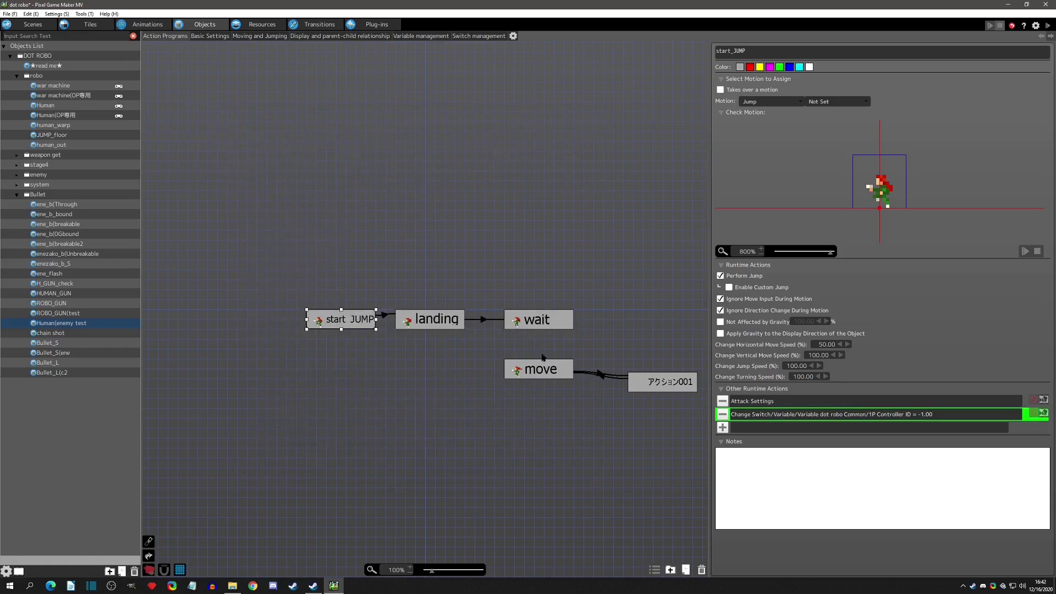
left_click(538, 262)
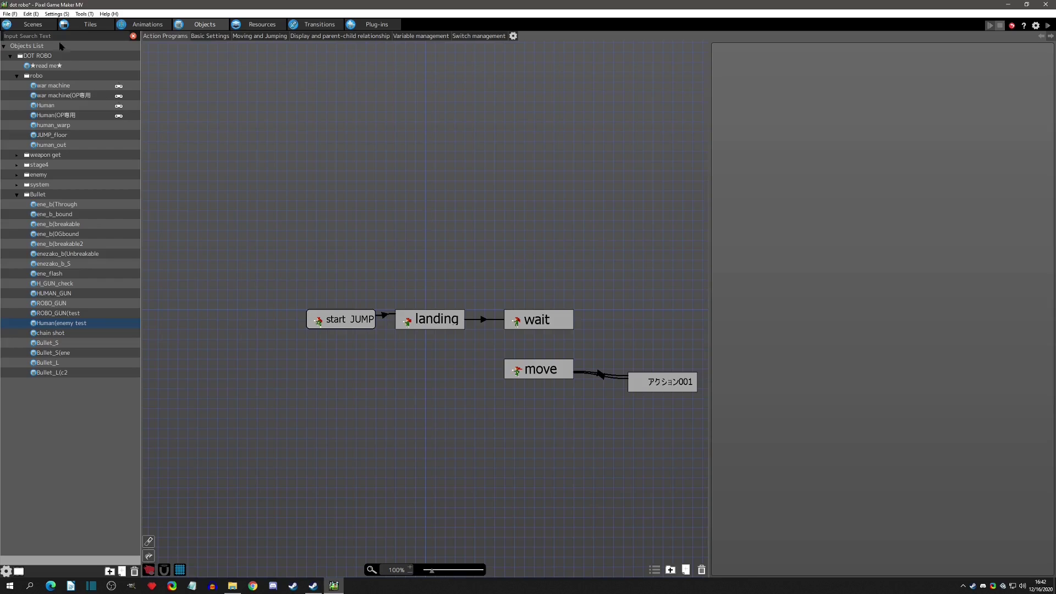
Step: In Control Keys Management, assign the Space key as control key A's Keyboard/Mouse input and save
left_click(57, 13)
left_click(77, 33)
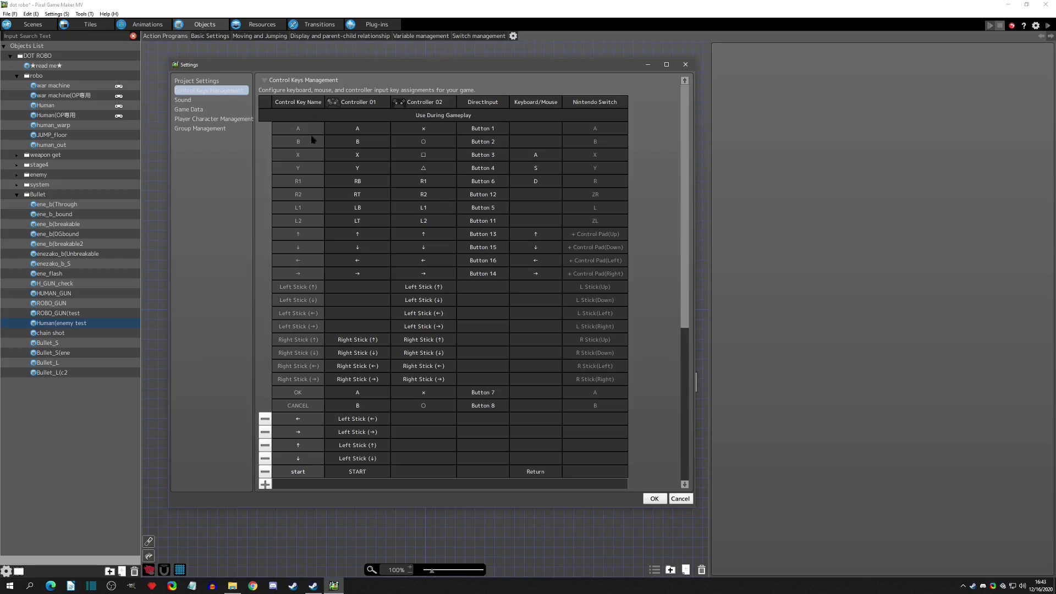
double_click(537, 129)
left_click(429, 211)
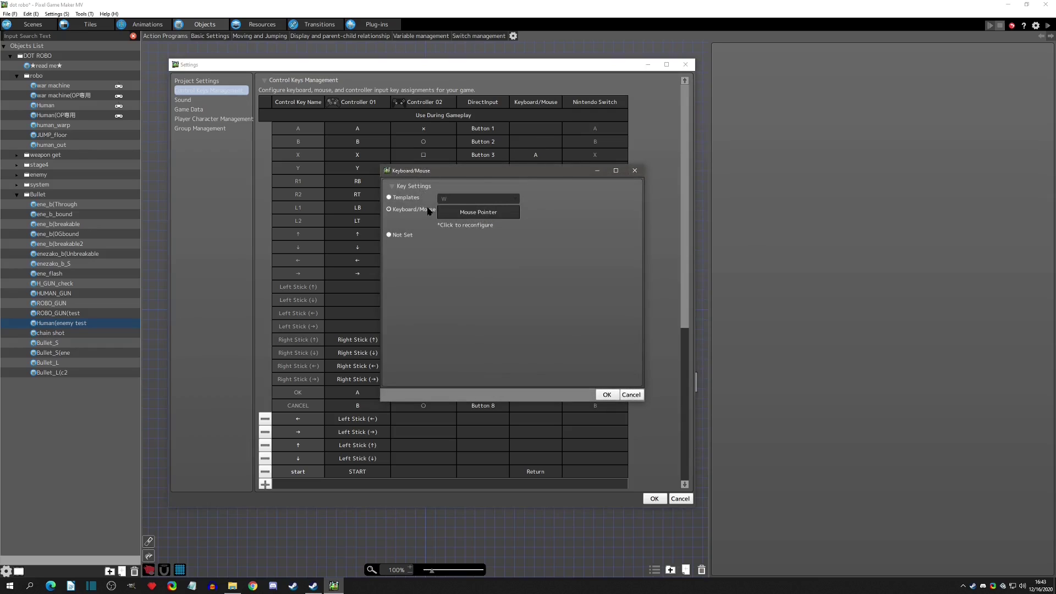
left_click_drag(493, 175, 430, 127)
left_click(418, 171)
key("space")
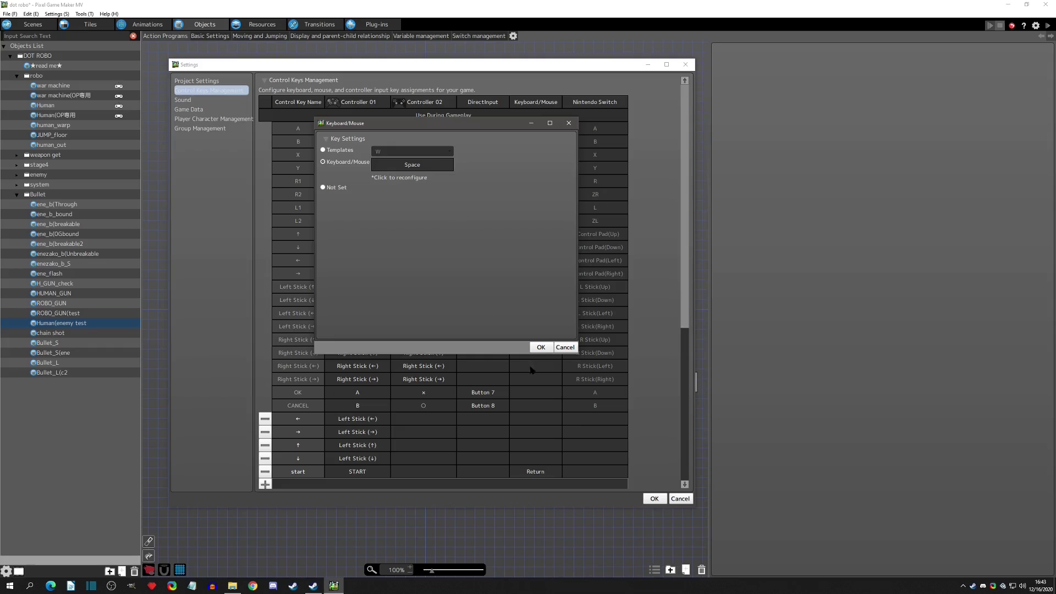
left_click(541, 347)
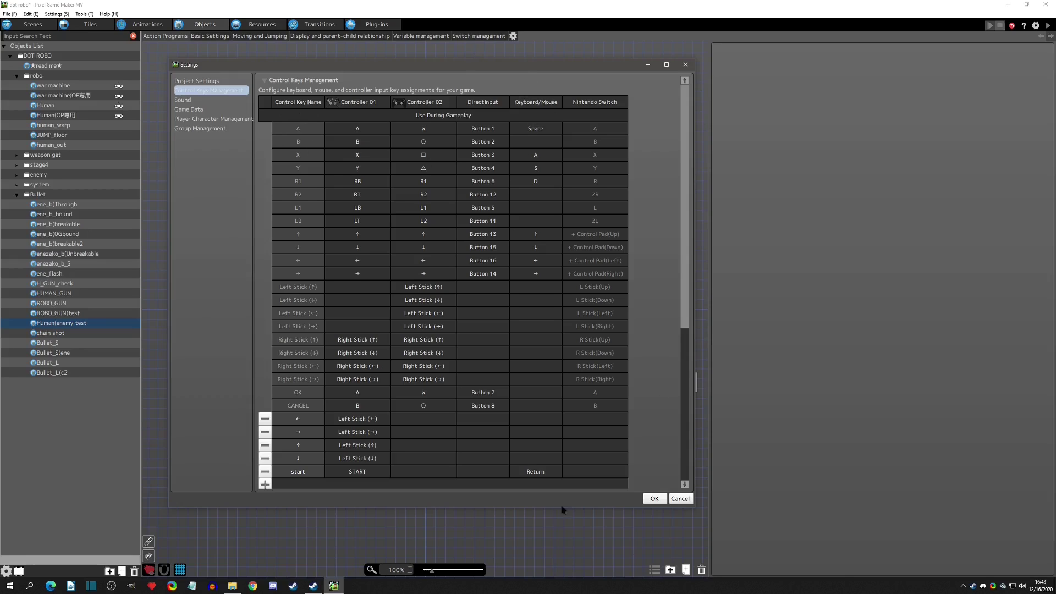
left_click(654, 498)
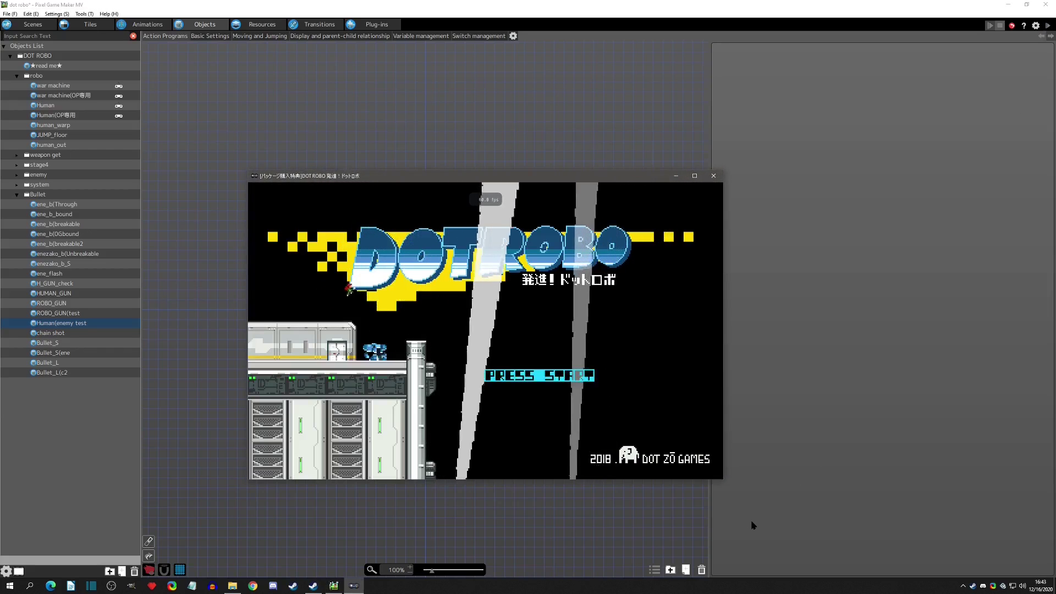
Step: Get past the title and robot selection, then move, fire, switch to crystal form and jump
key("Return")
key("Return")
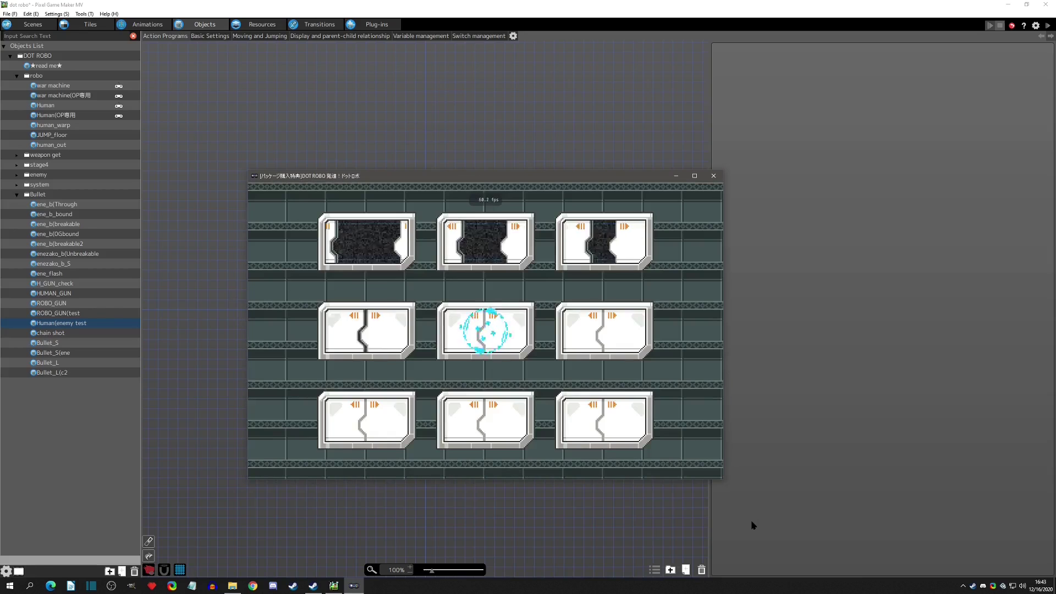
key("Return")
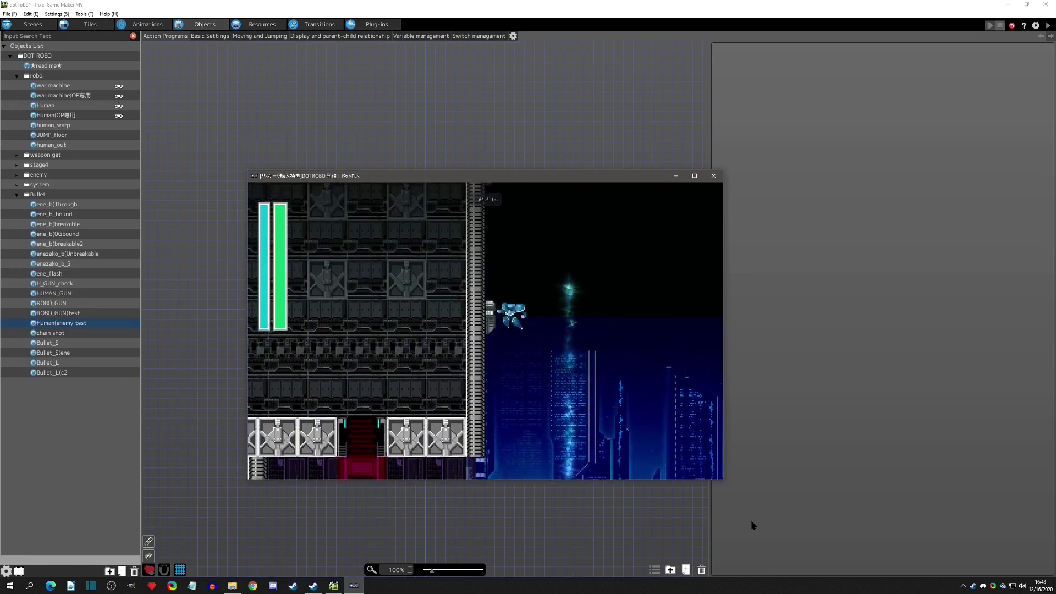
key("Left")
key("z")
key("x")
key("Left")
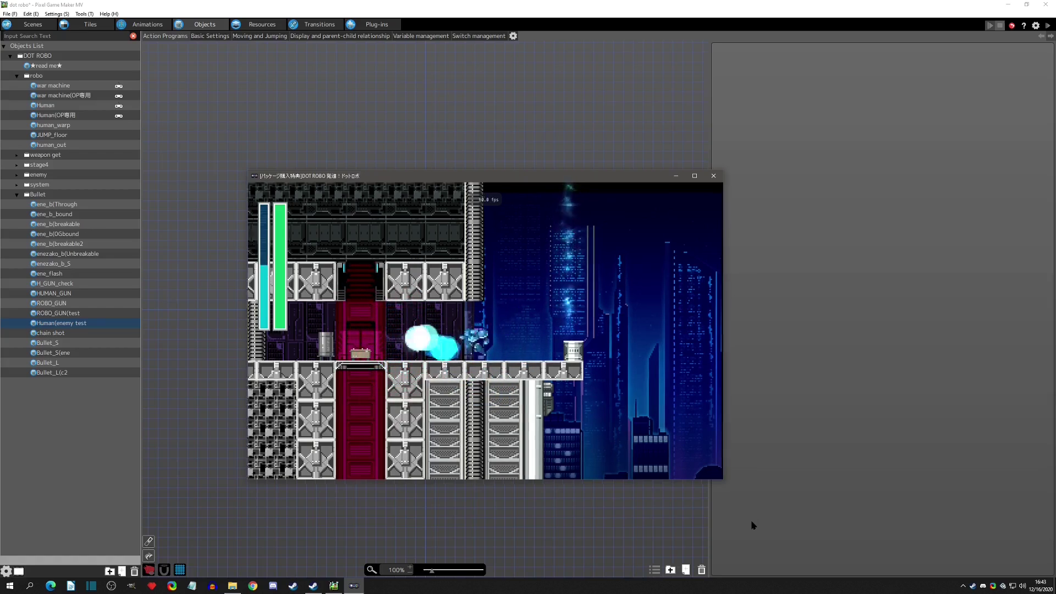
key("Right")
key("space")
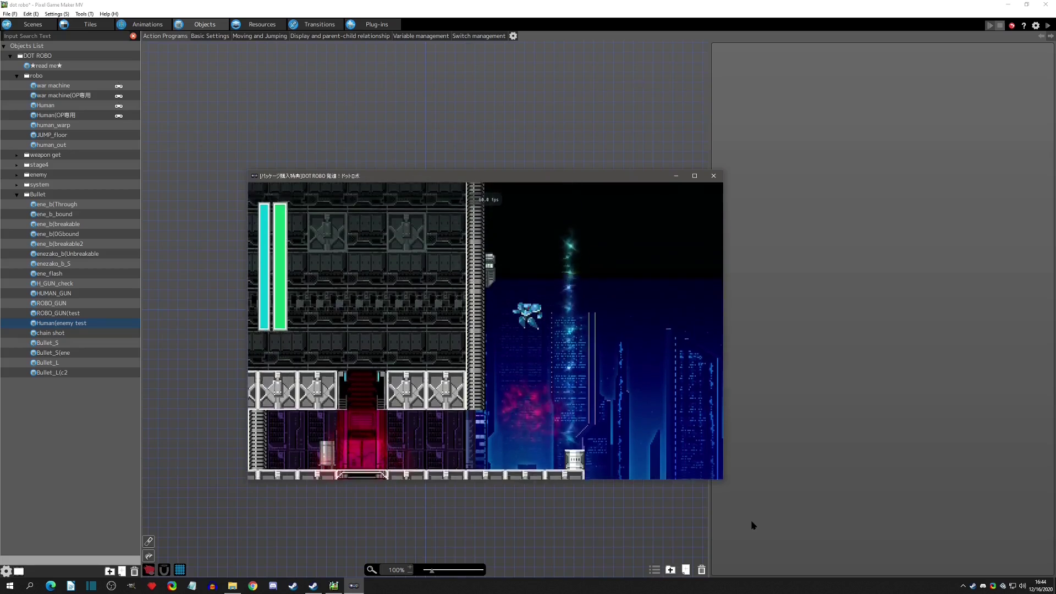
Step: Let the pilot out of the robot and walk and jump it left and right
key("Left")
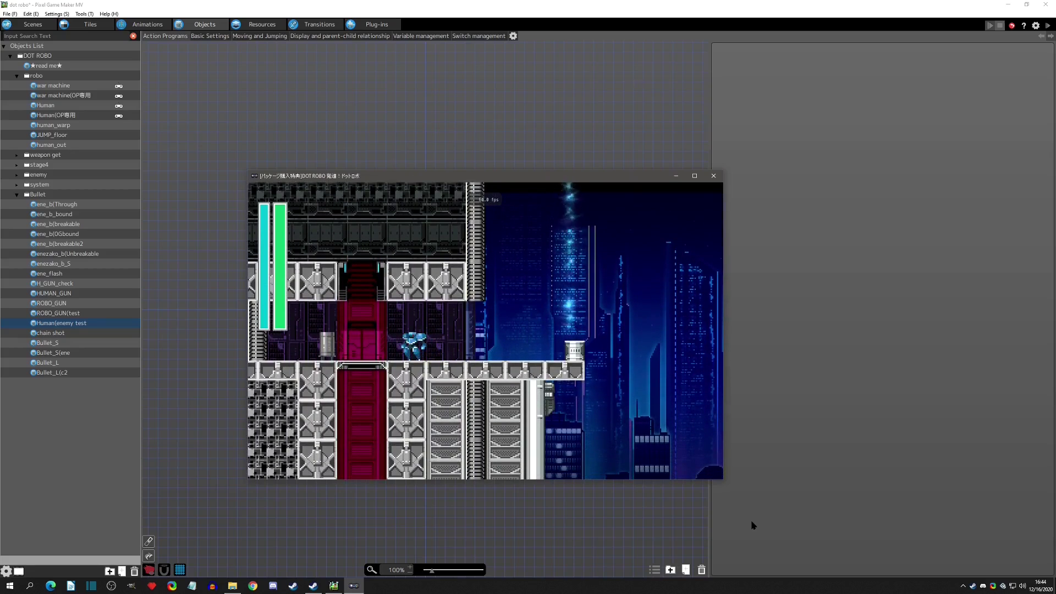
key("Down")
key("Right")
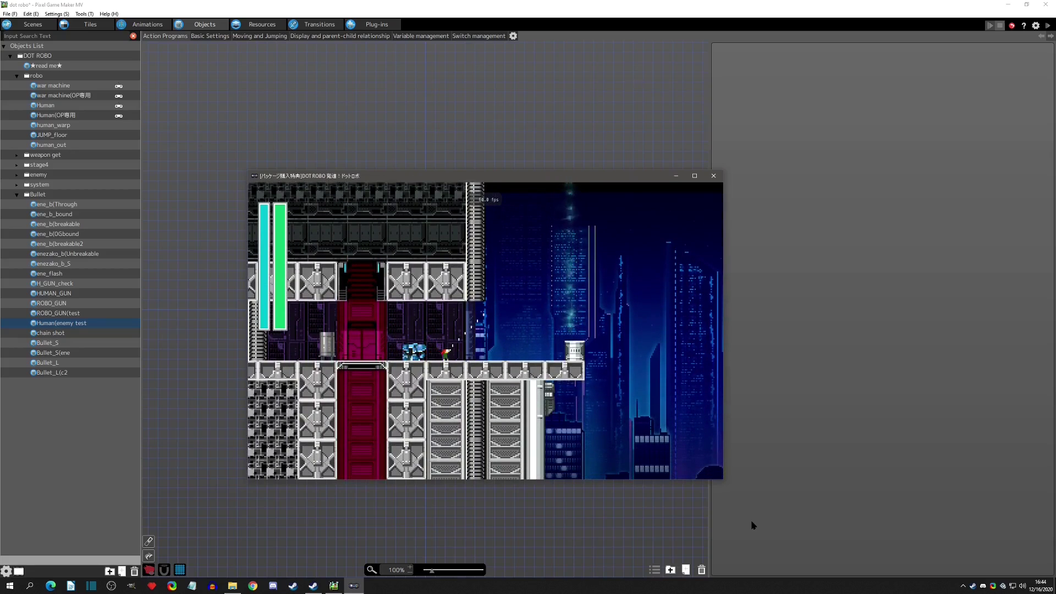
key("Left")
key("space")
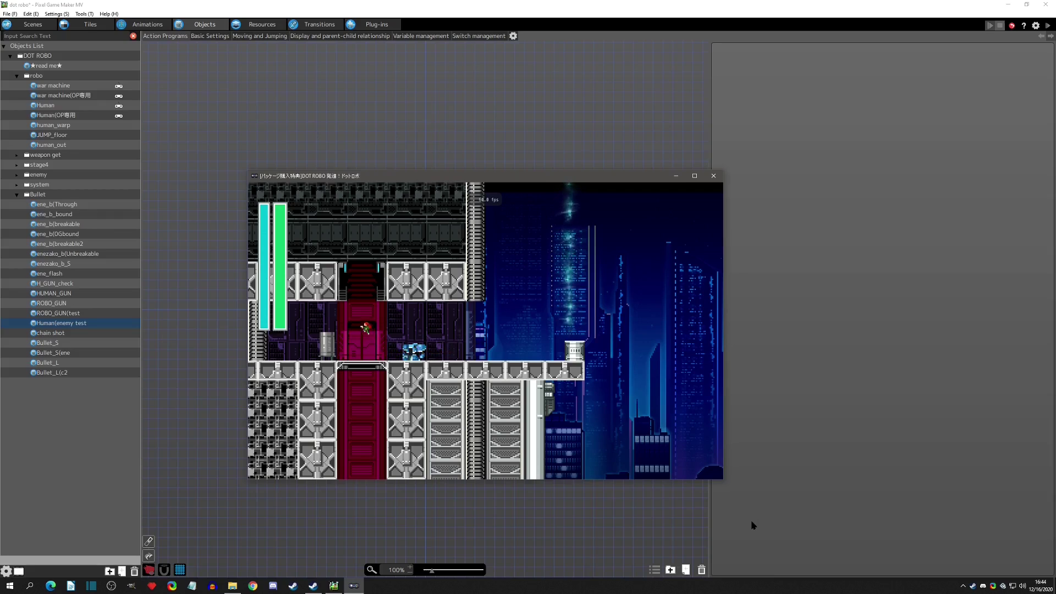
key("space")
key("Left")
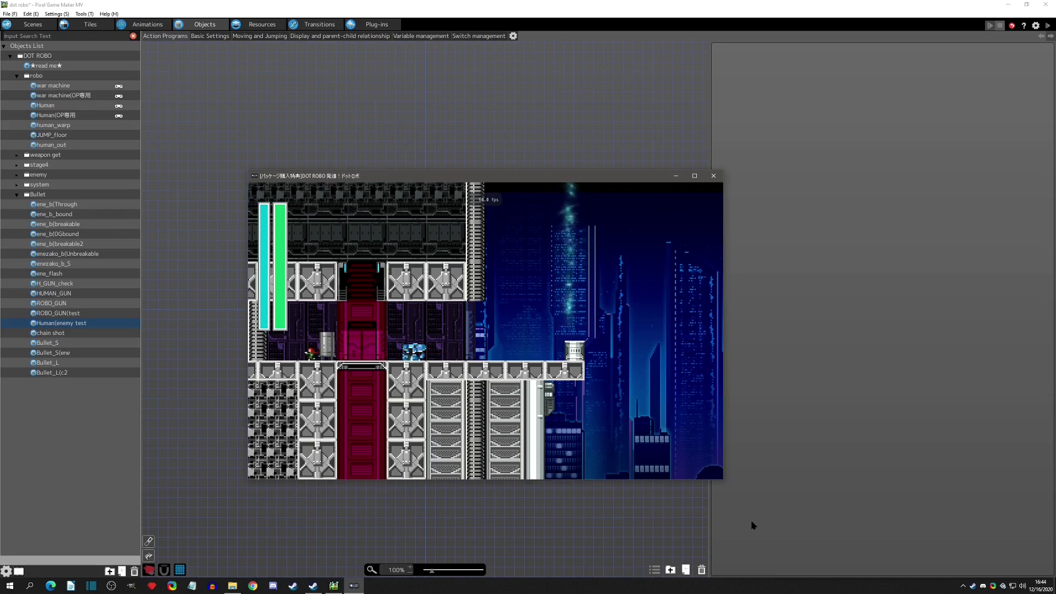
key("Right")
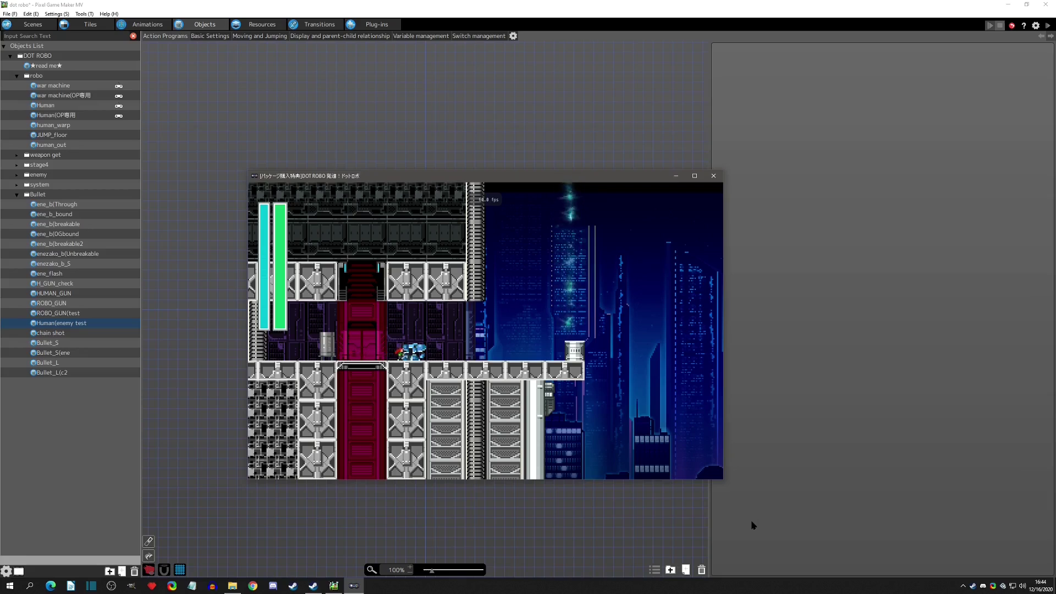
key("Right")
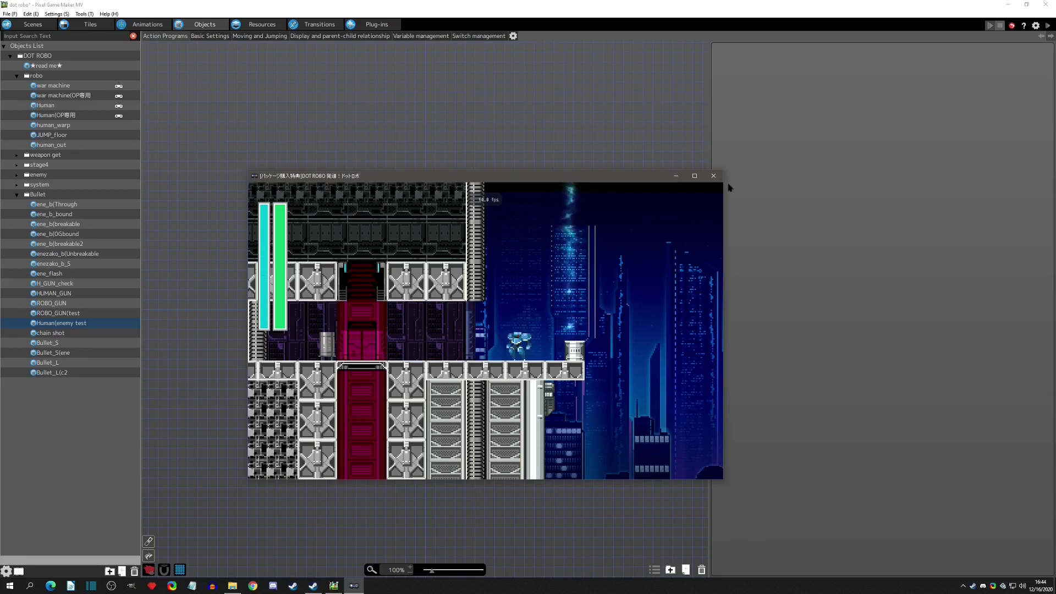
Step: Run the pilot off the ledge and fly the robot to the crate and back to the left wall
left_click(714, 176)
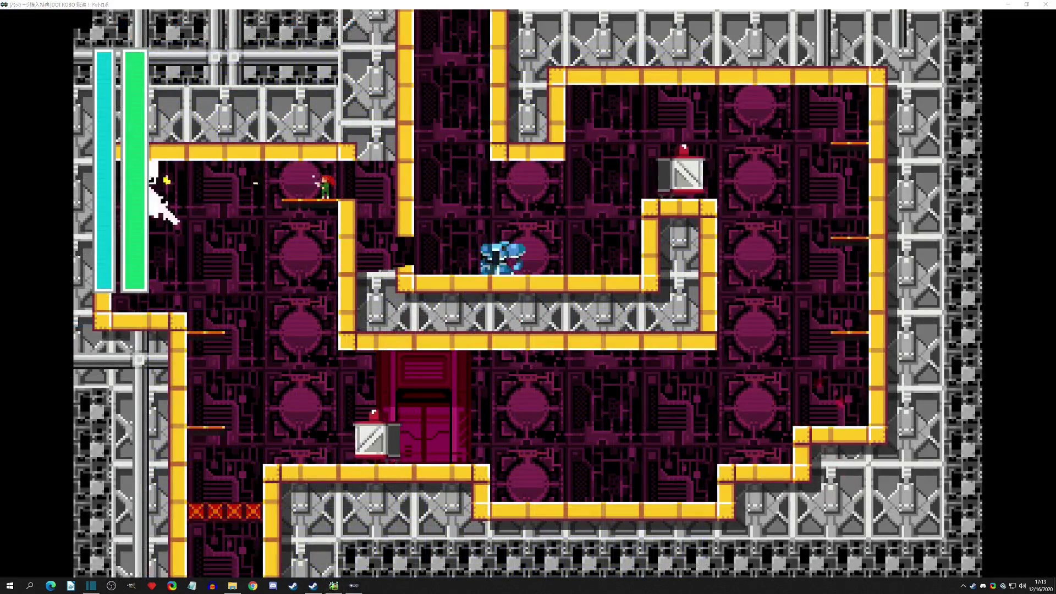
key("Right")
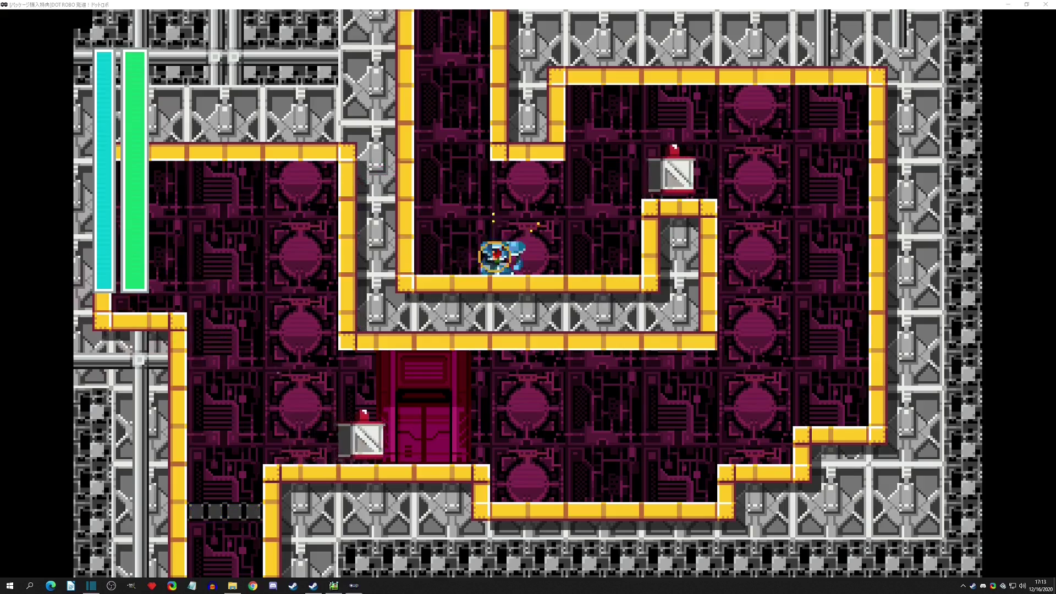
key("x")
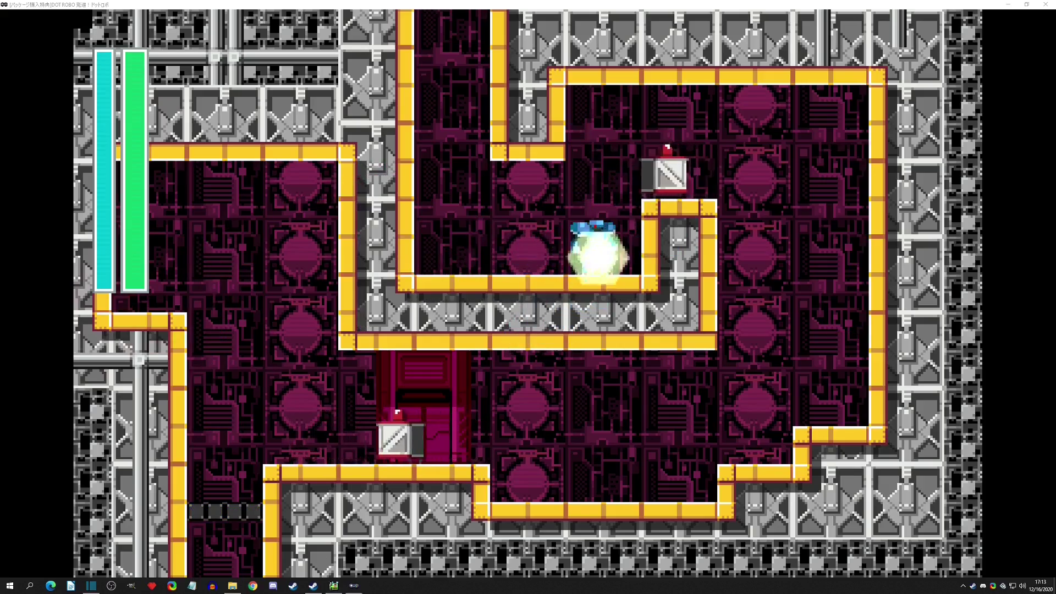
key("Right")
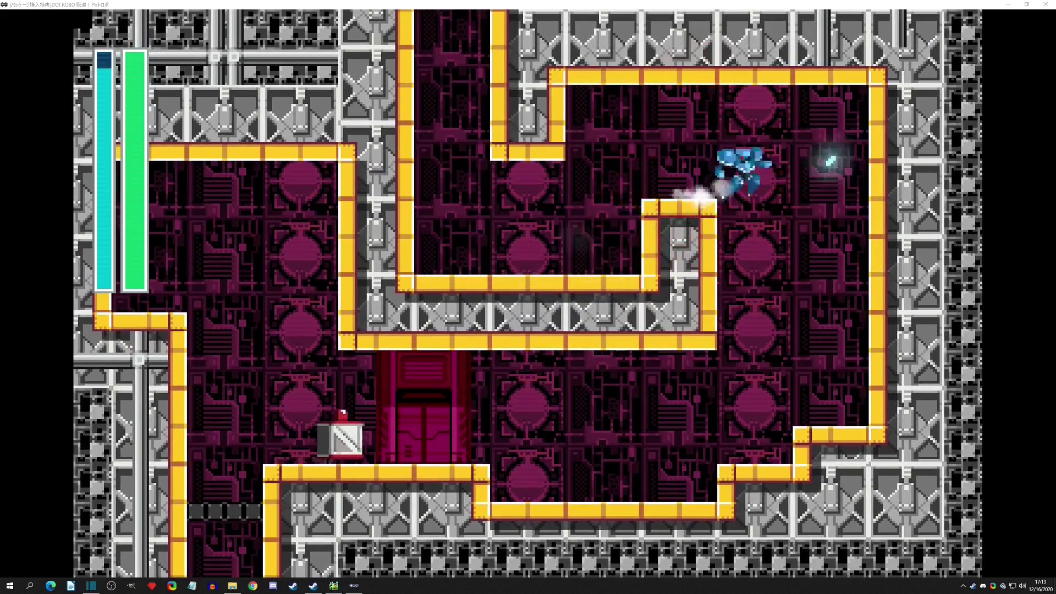
key("Right")
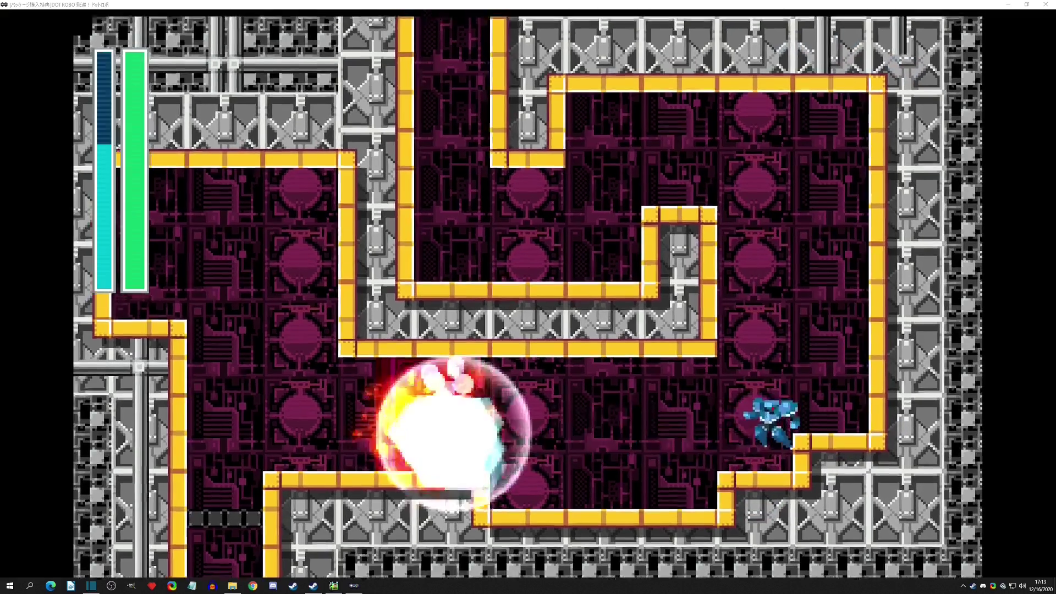
key("Left")
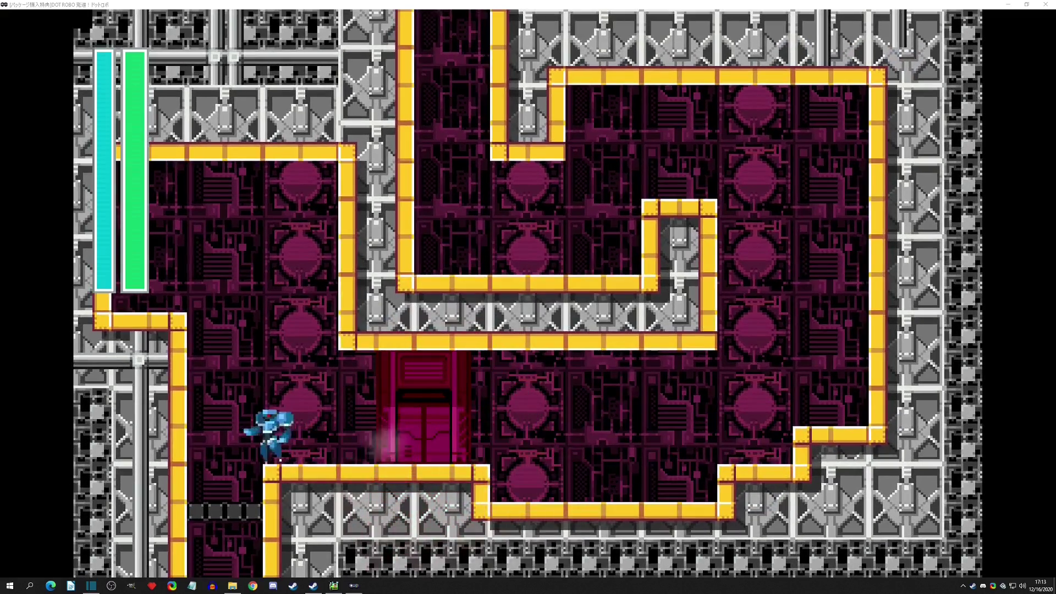